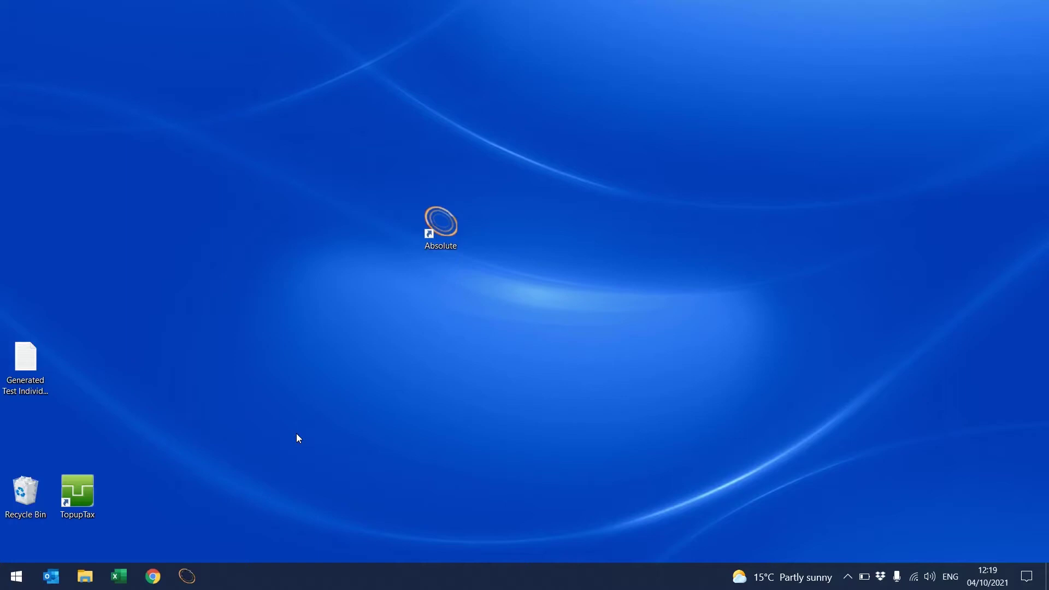
Step: Launch ClientBase and load Millennium Entertainments Limited's (MILL001) client record
double_click(442, 246)
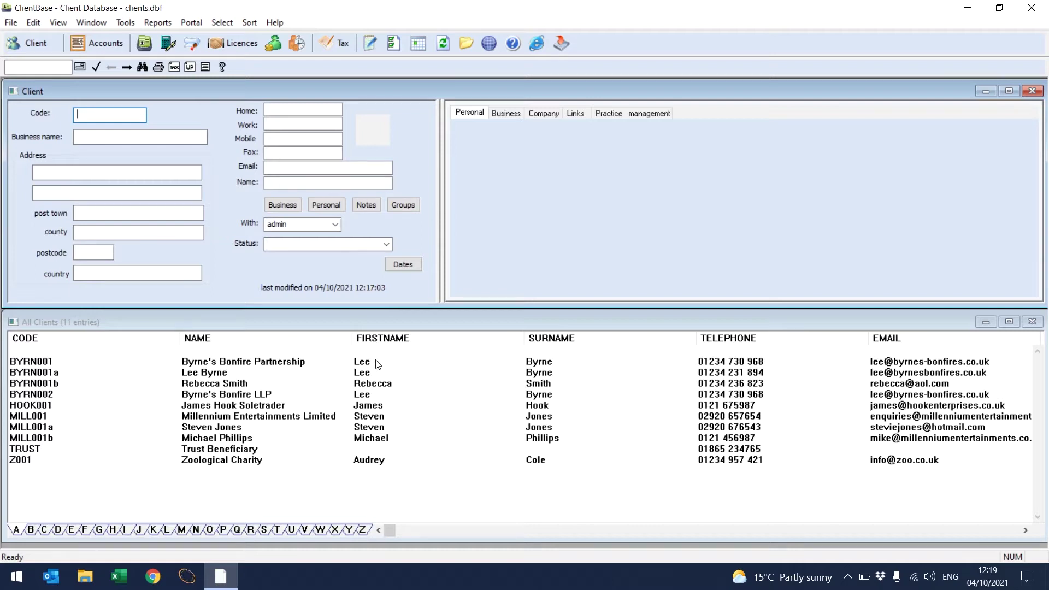
left_click(331, 418)
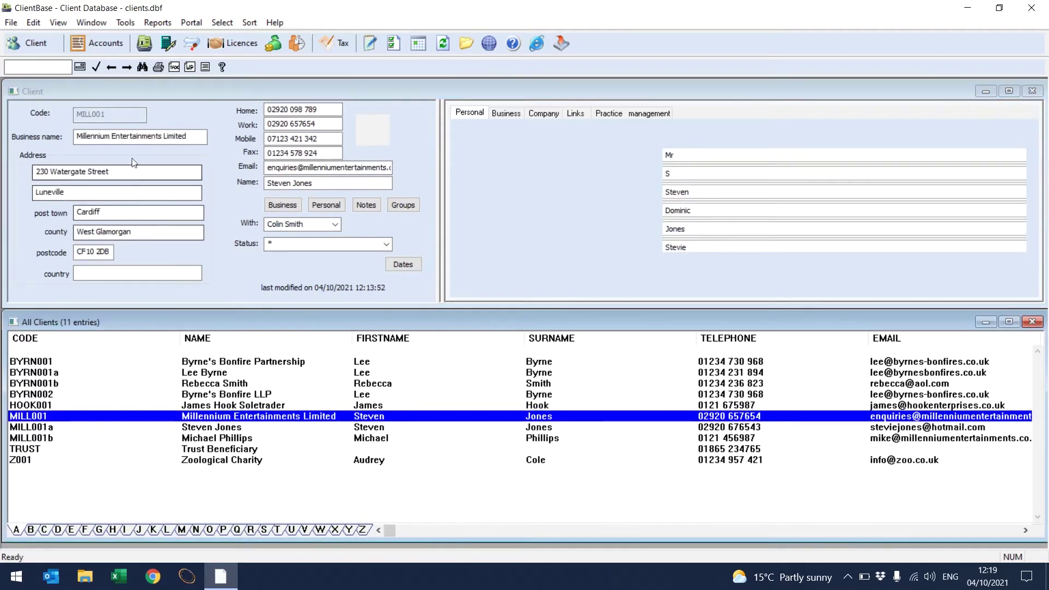
Step: Review the Edit menu and contact fields, then bring up Millennium Entertainments' Business Details
left_click(33, 23)
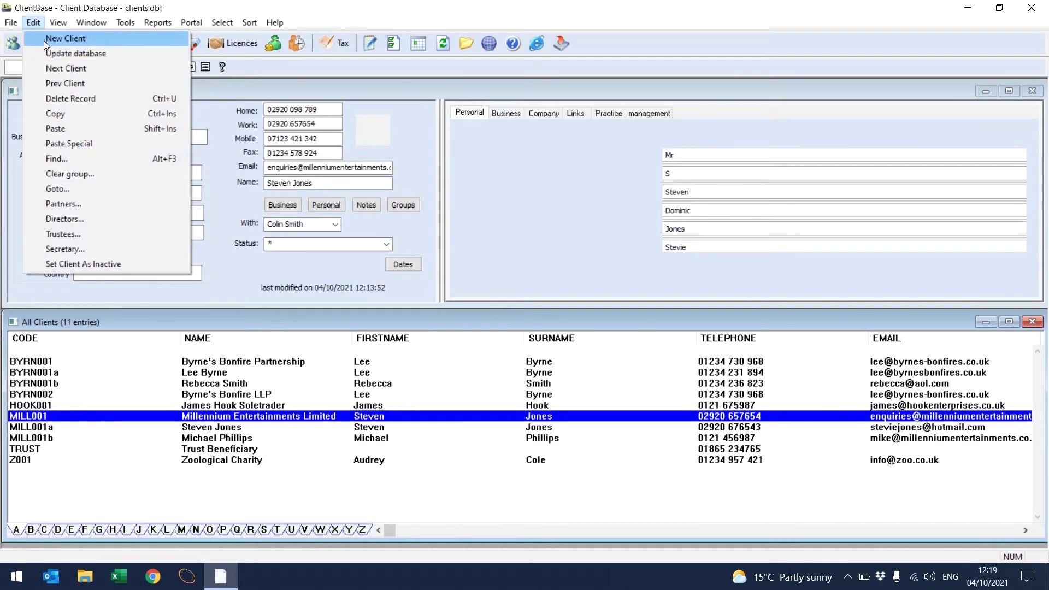
left_click(217, 186)
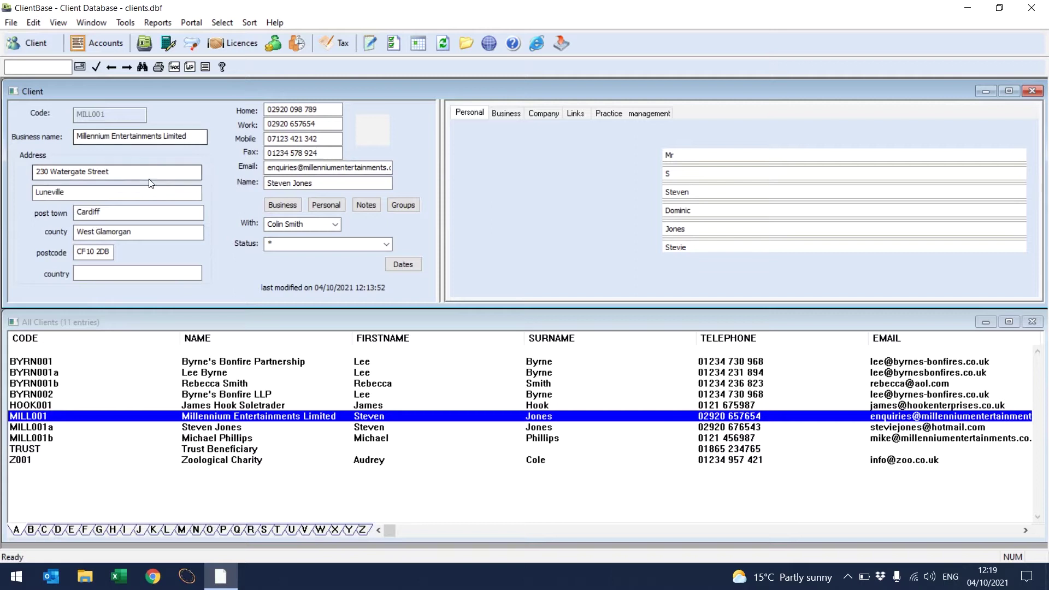
left_click(276, 124)
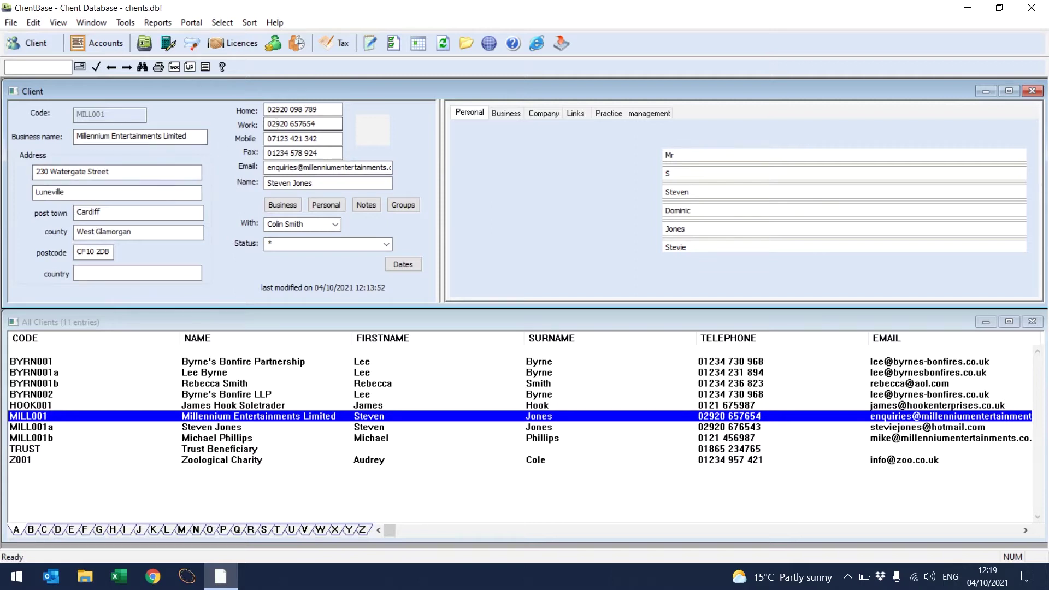
left_click(280, 183)
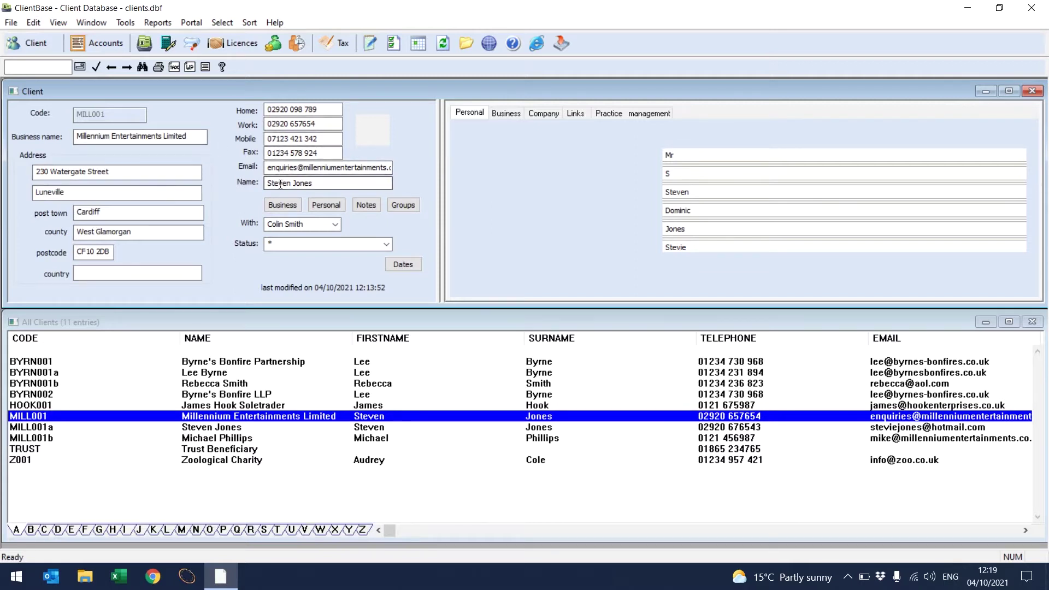
left_click(283, 207)
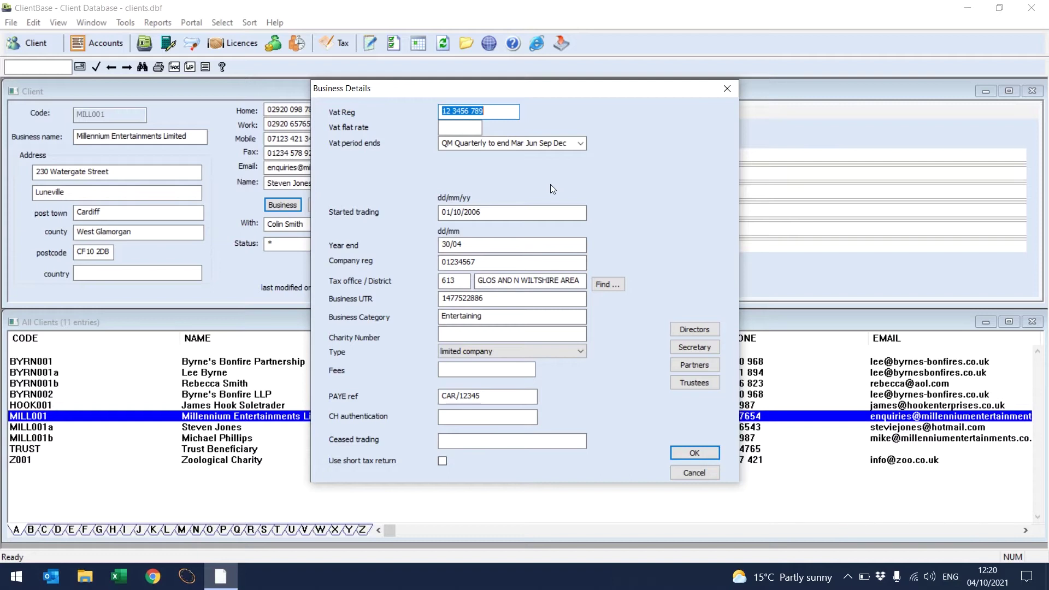
Step: Confirm the two directors without adding another, and save the MILL001 record
left_click(694, 330)
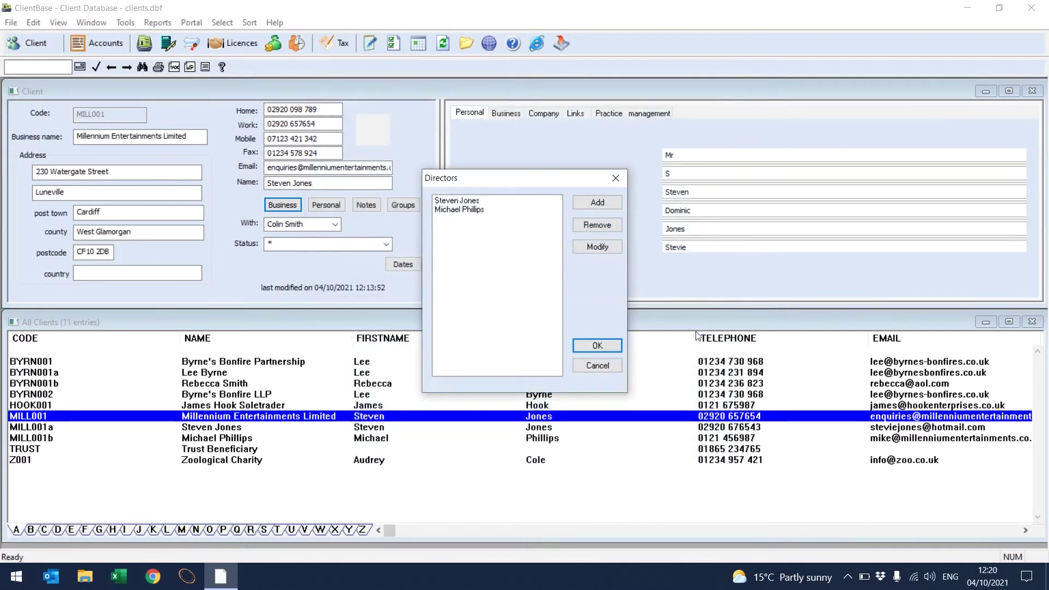
left_click(581, 202)
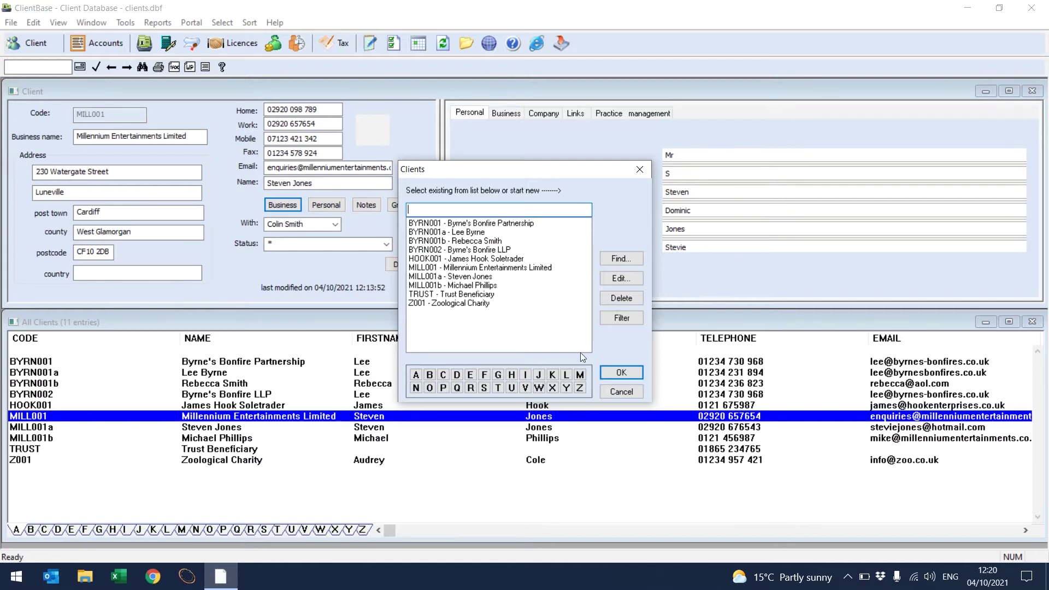
left_click(609, 389)
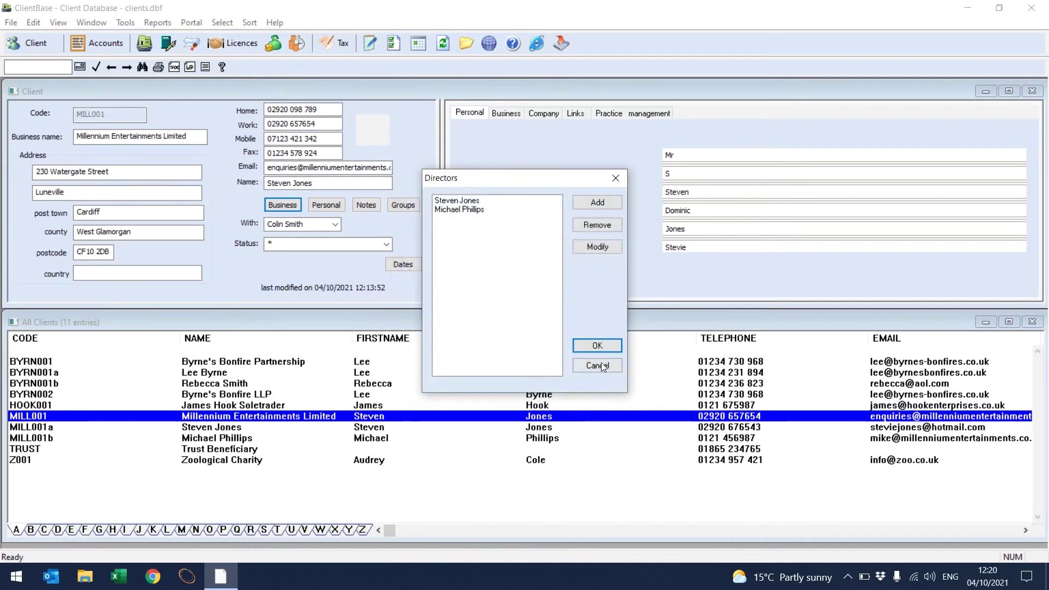
left_click(598, 346)
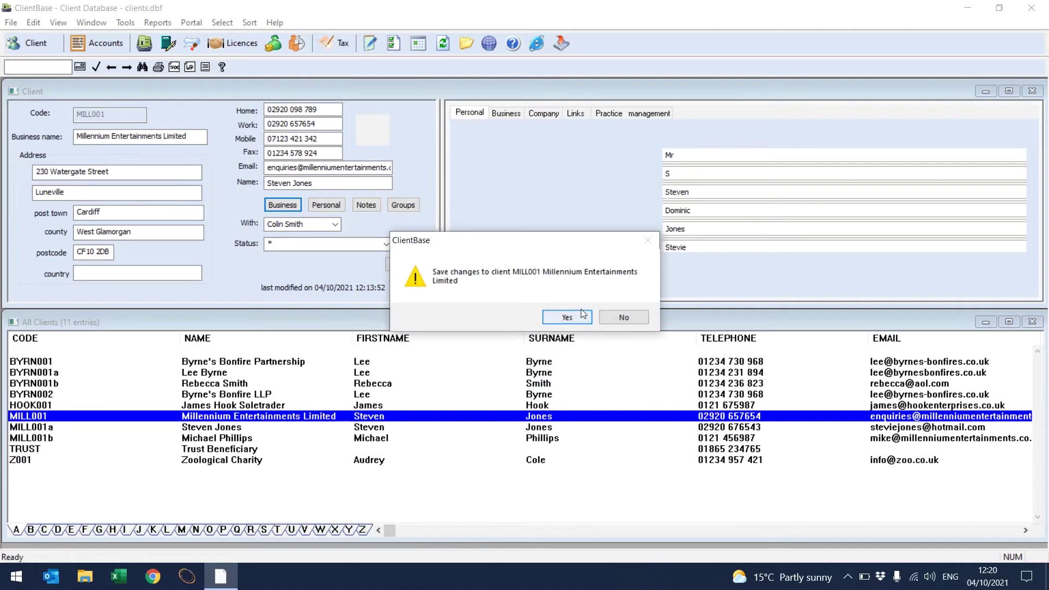
left_click(567, 317)
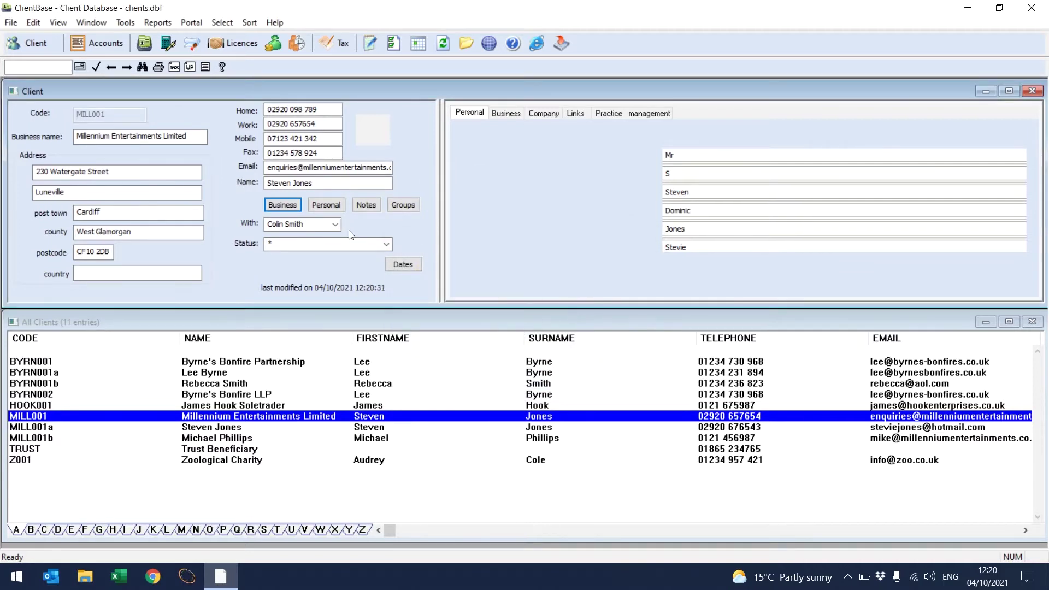
left_click(114, 48)
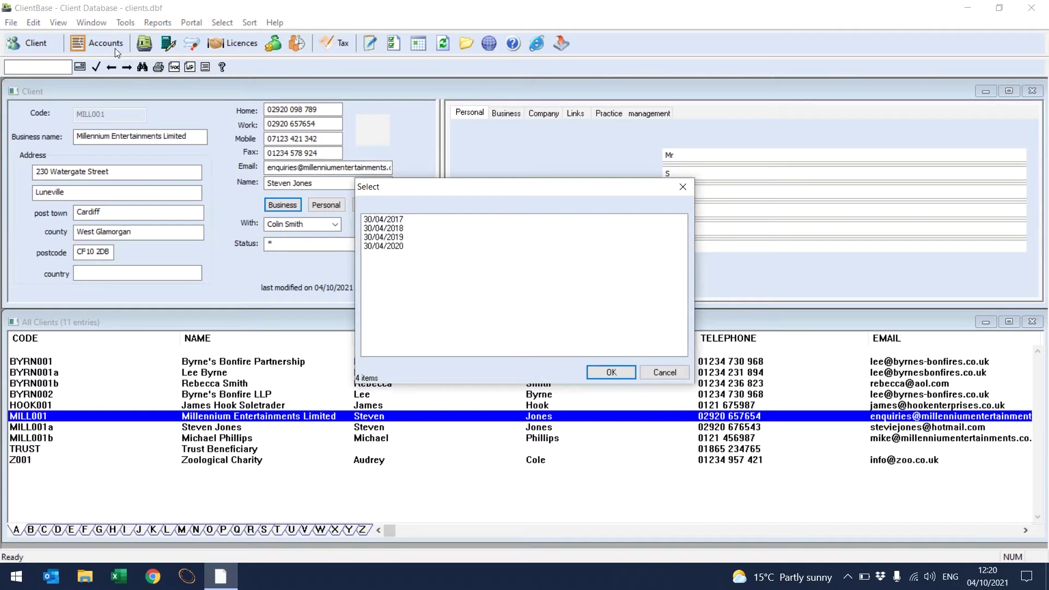
Step: Open the 30/04/2020 MILL001 accounts full screen and edit the common client data
left_click(409, 219)
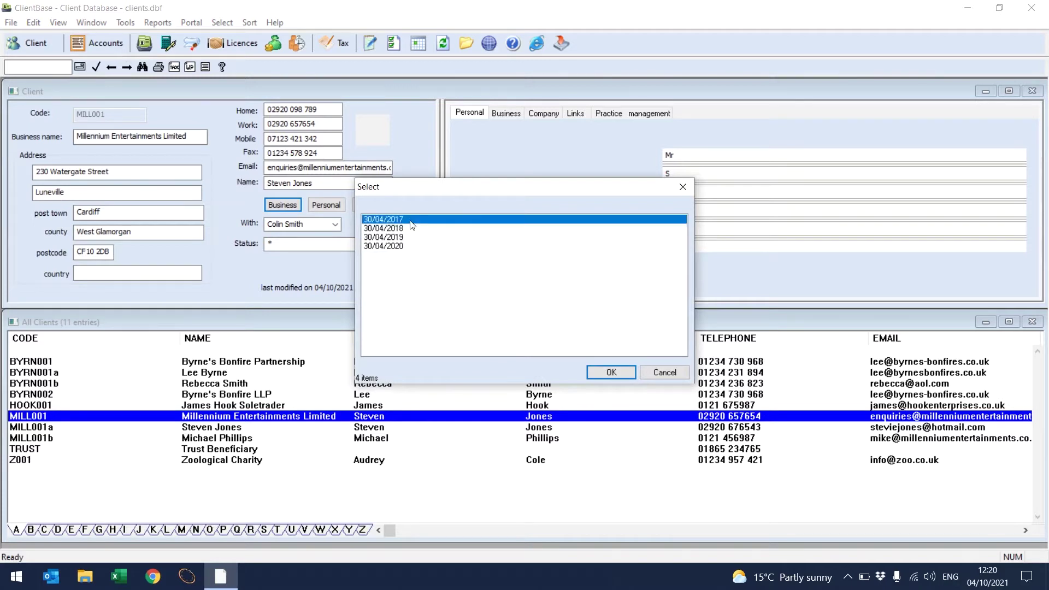
left_click(408, 247)
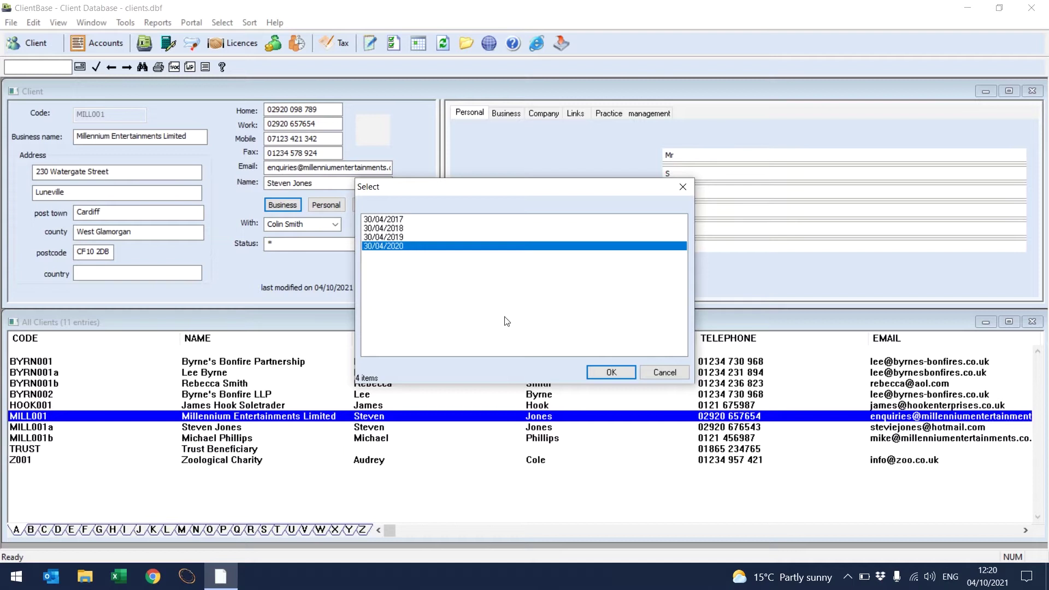
left_click(606, 372)
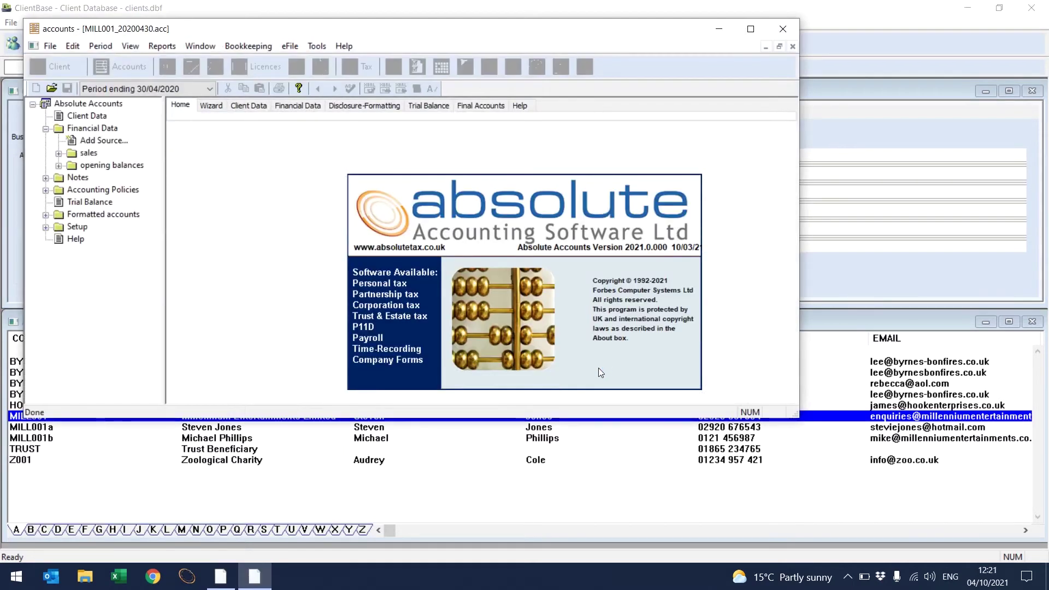
left_click(750, 30)
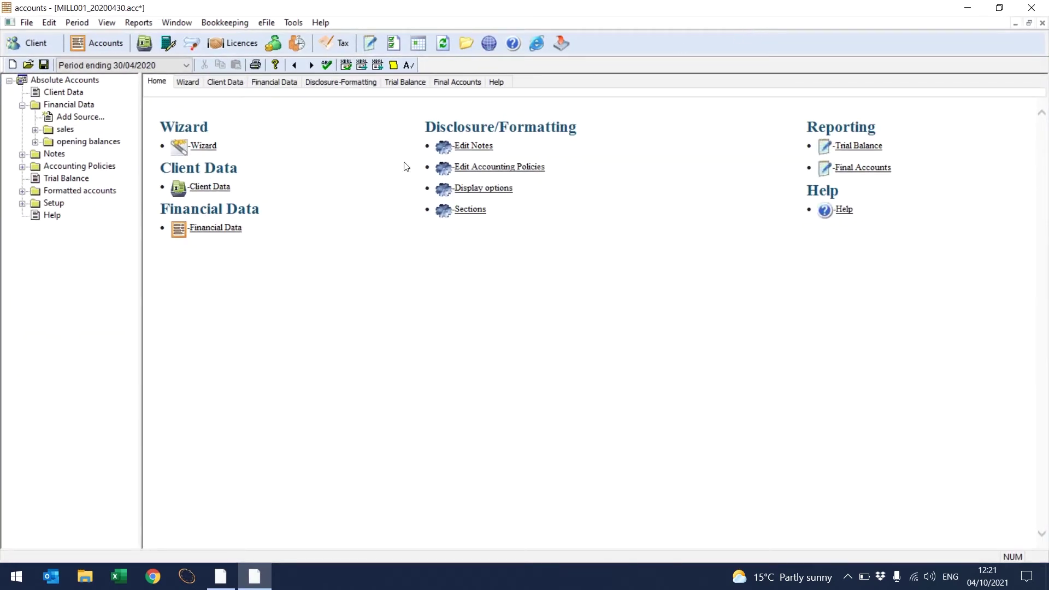
left_click(237, 86)
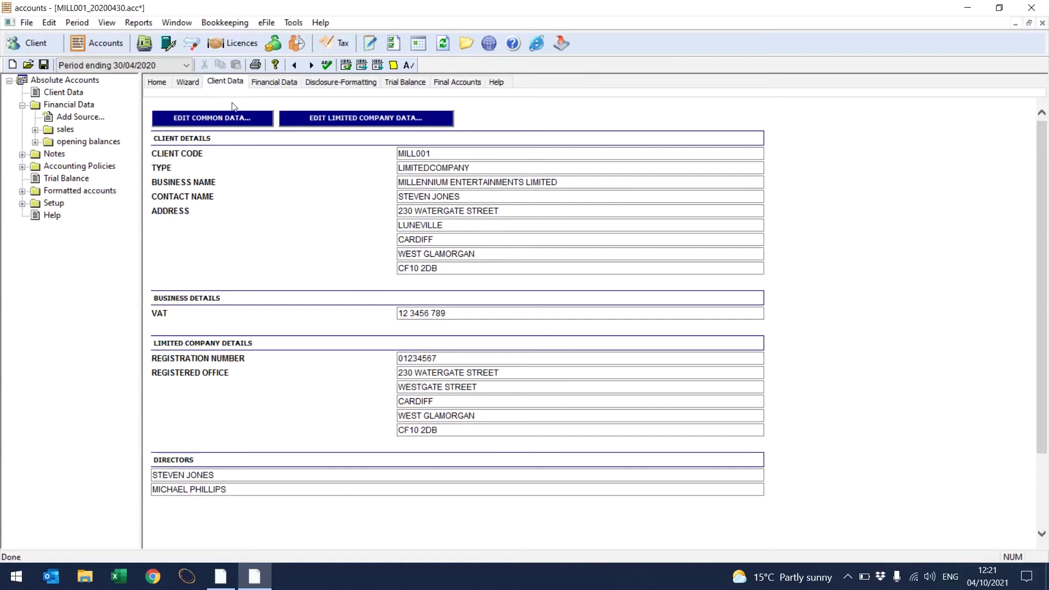
left_click(230, 121)
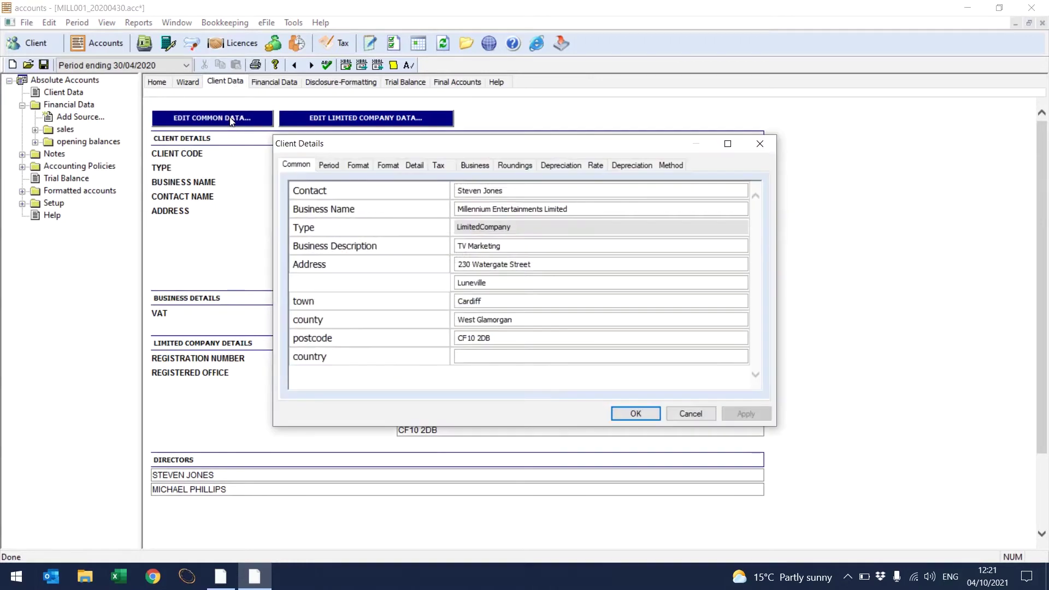
Step: Review and accept the accounting period and year-end dates
left_click(330, 165)
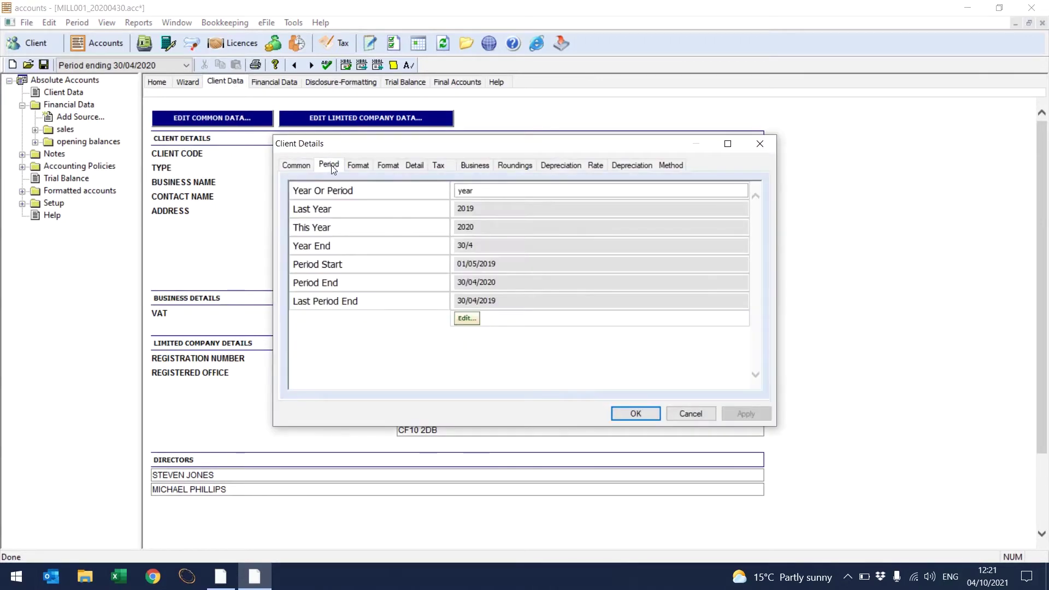
left_click(468, 319)
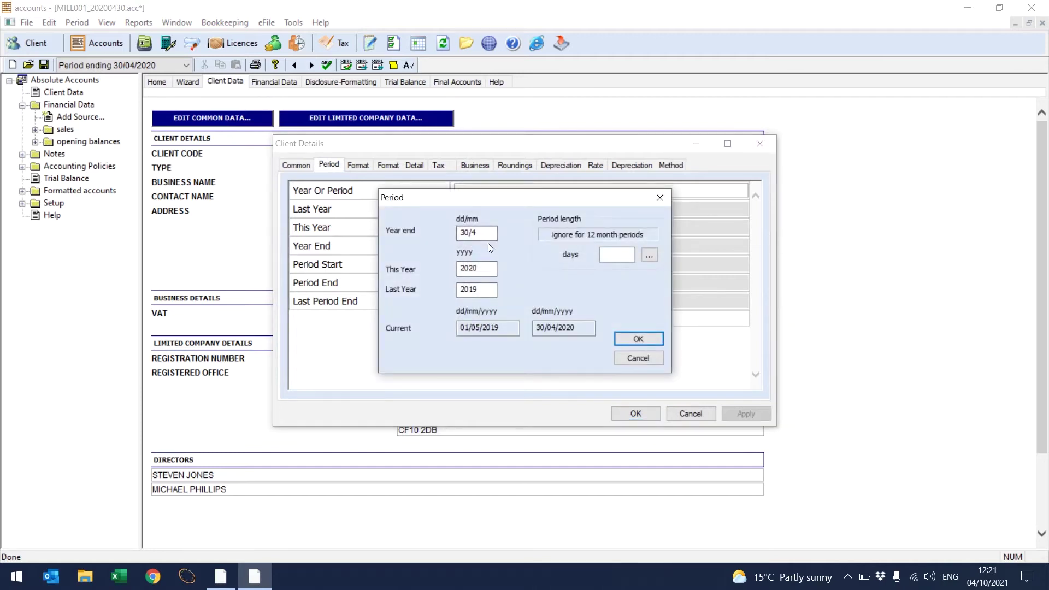
left_click(614, 256)
left_click(639, 340)
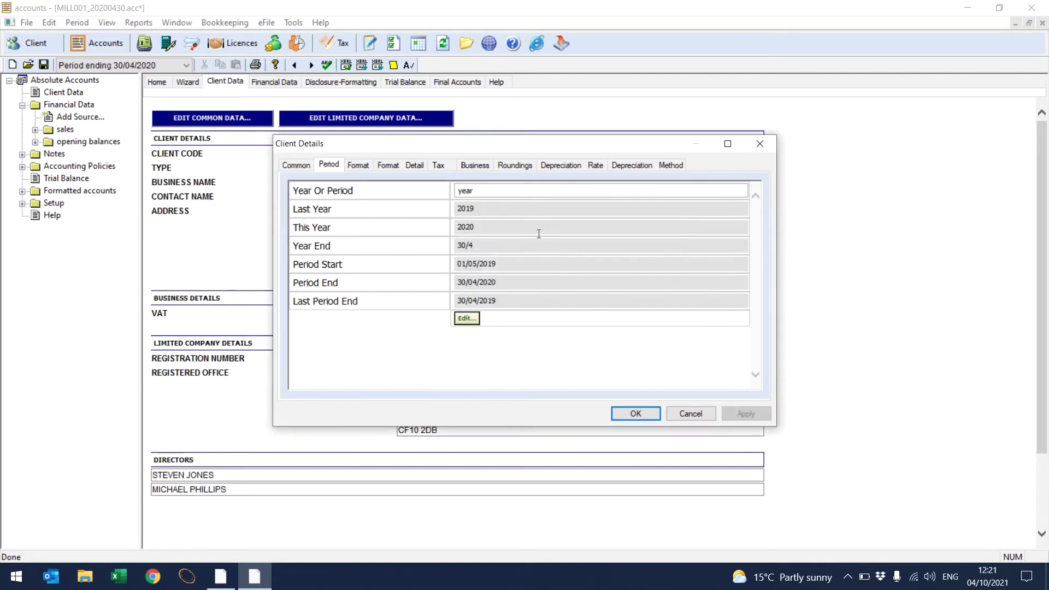
Step: Check Profit and Loss and Balance Sheet roundings and depreciation rates and methods, then close Client Details
left_click(512, 164)
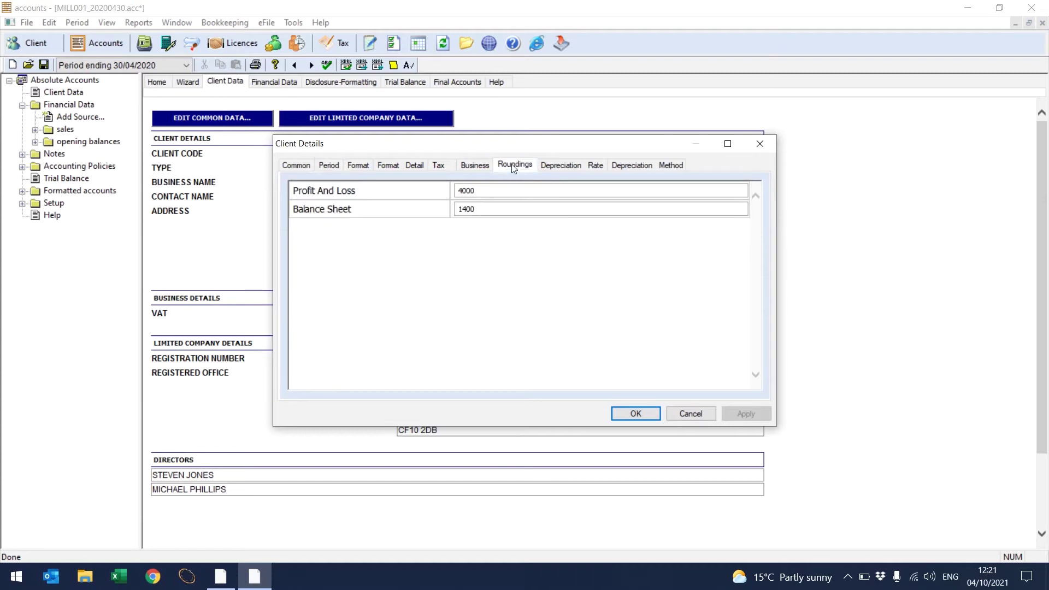
left_click(508, 189)
left_click(509, 209)
left_click(569, 165)
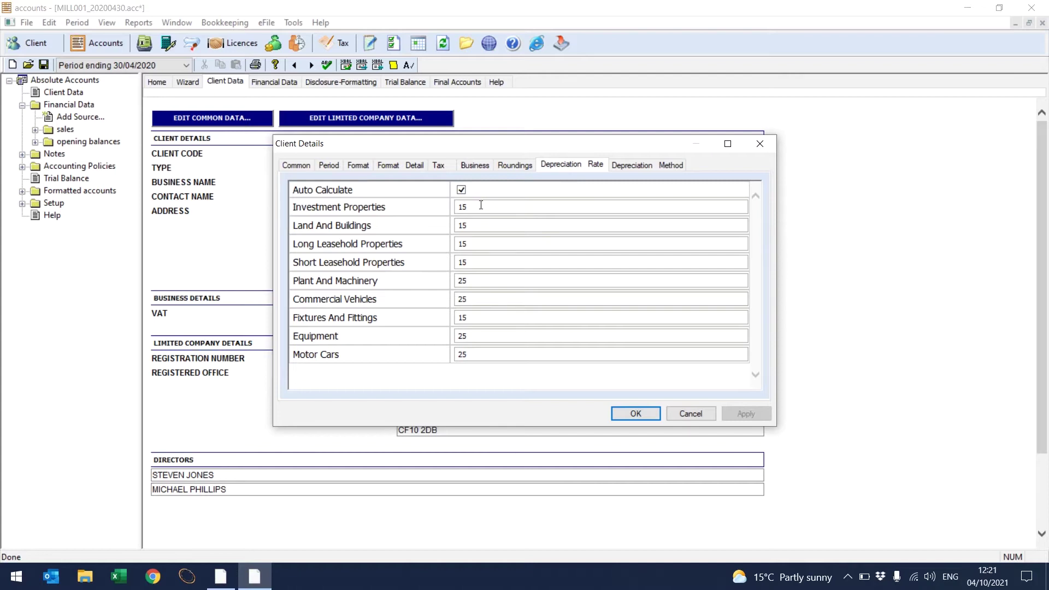
left_click(644, 166)
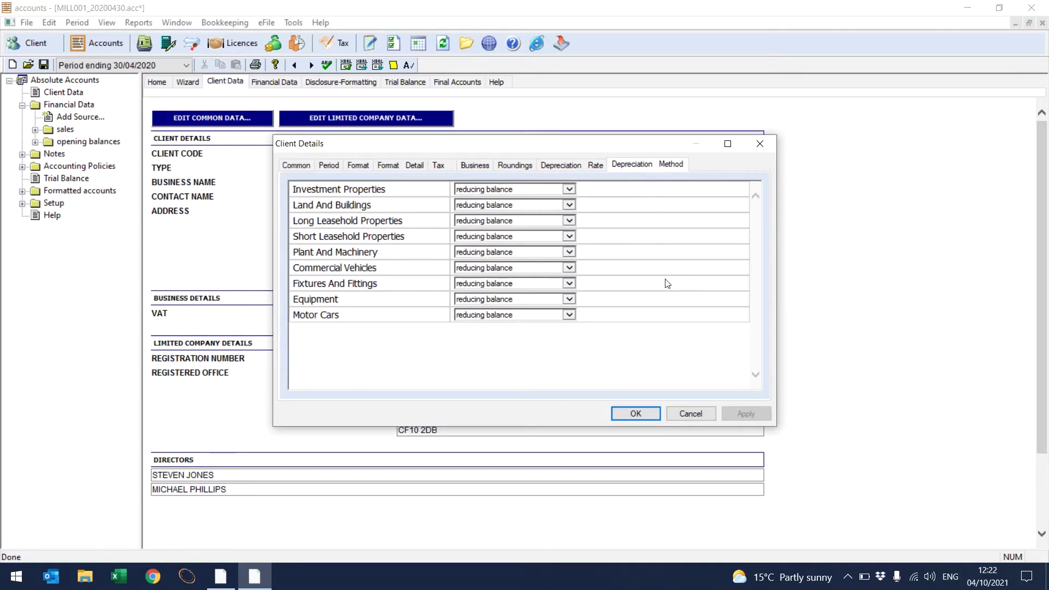
left_click(636, 414)
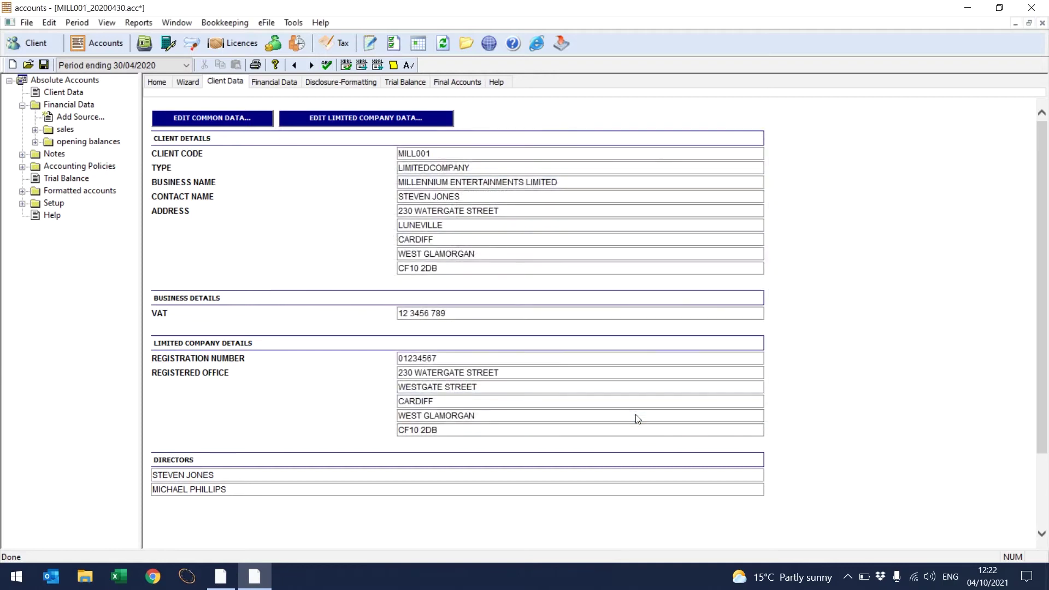
Step: Review the company's officers, A class shares and all share class details
left_click(364, 119)
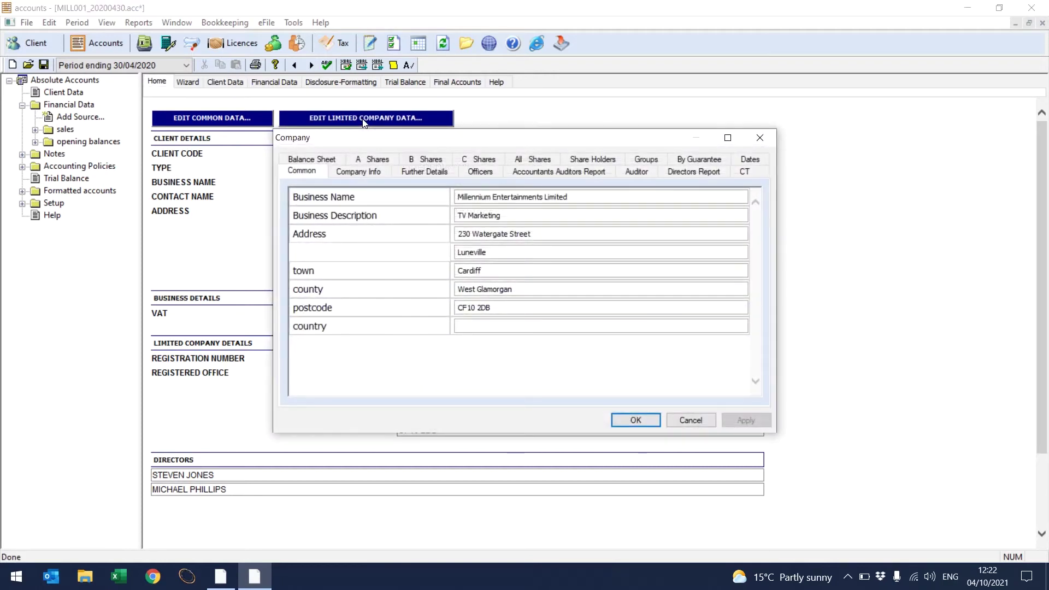
left_click(479, 173)
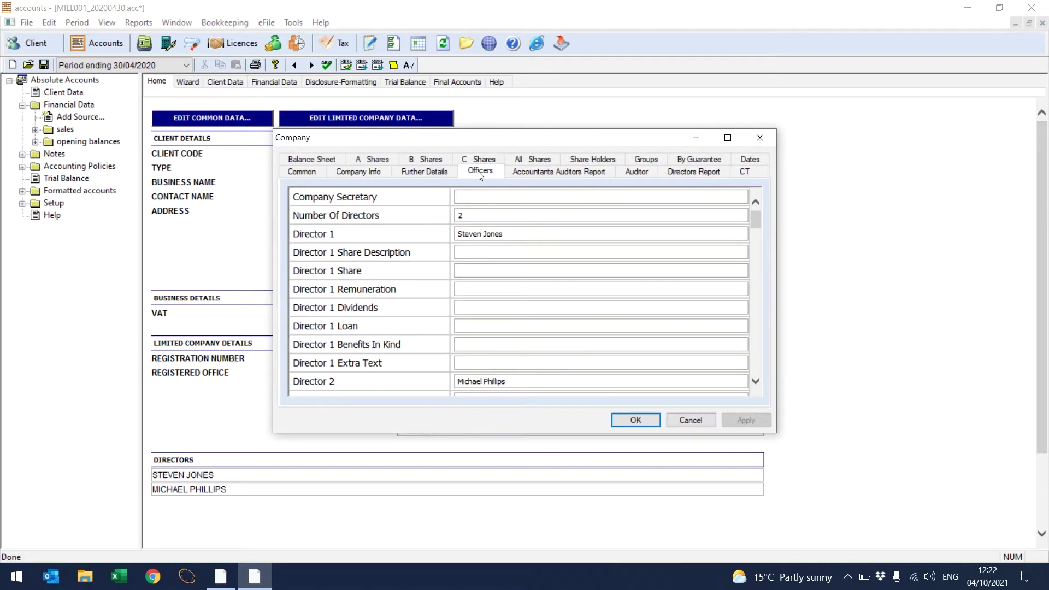
left_click(377, 159)
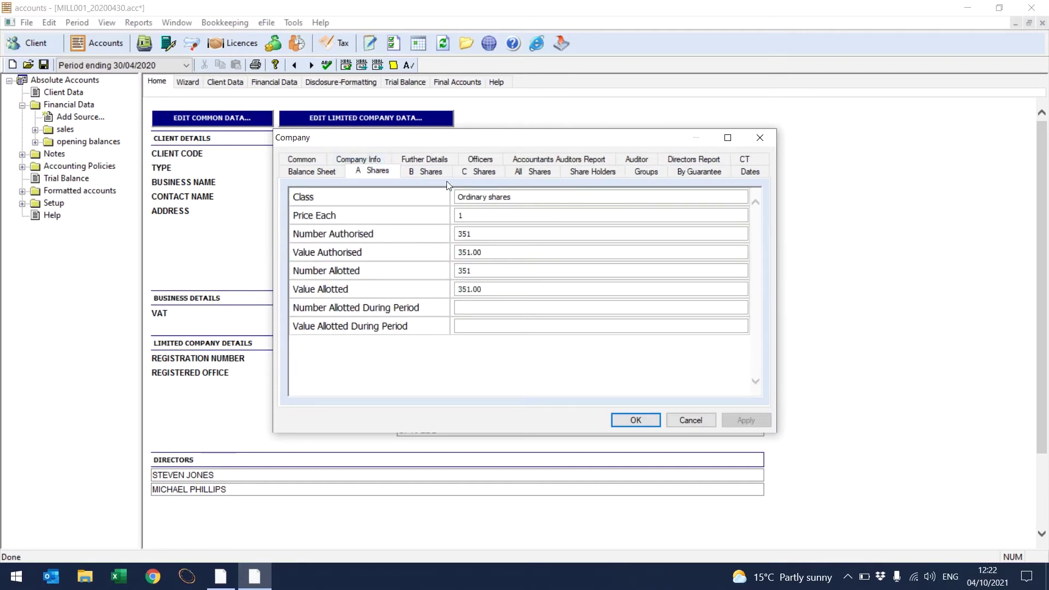
left_click(536, 176)
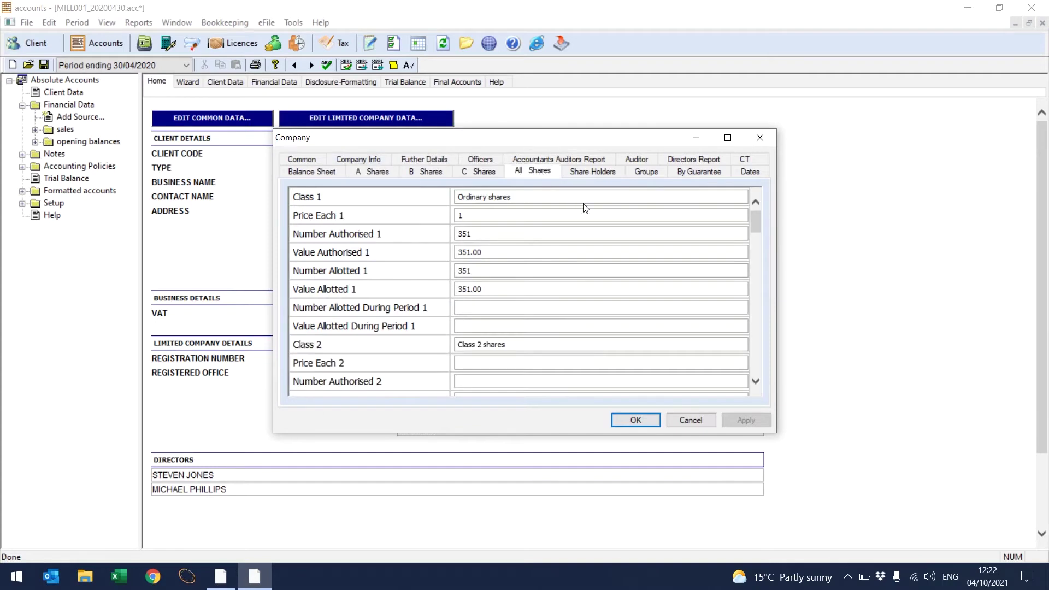
left_click(756, 380)
scroll(757, 382, "down", 5)
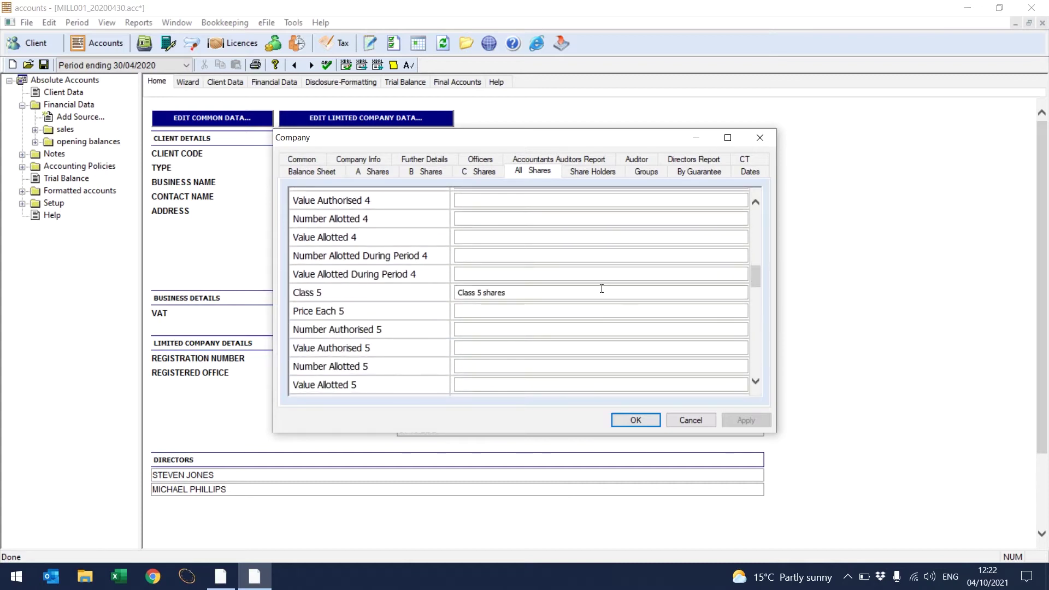
Step: Review balance sheet signatory, accountants' report date and directors' report details, then close Company details
left_click(333, 171)
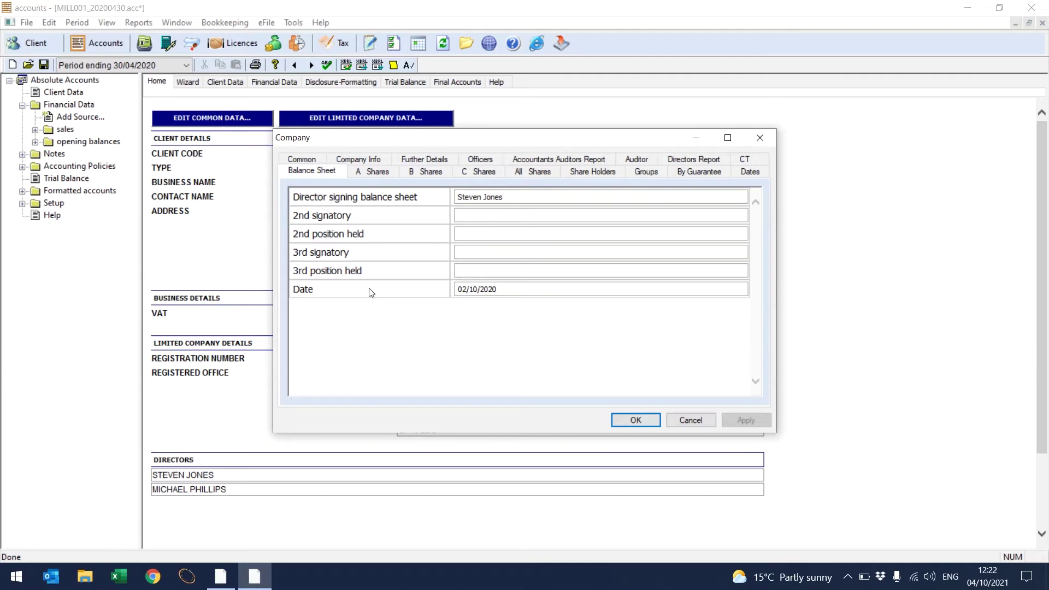
left_click(533, 164)
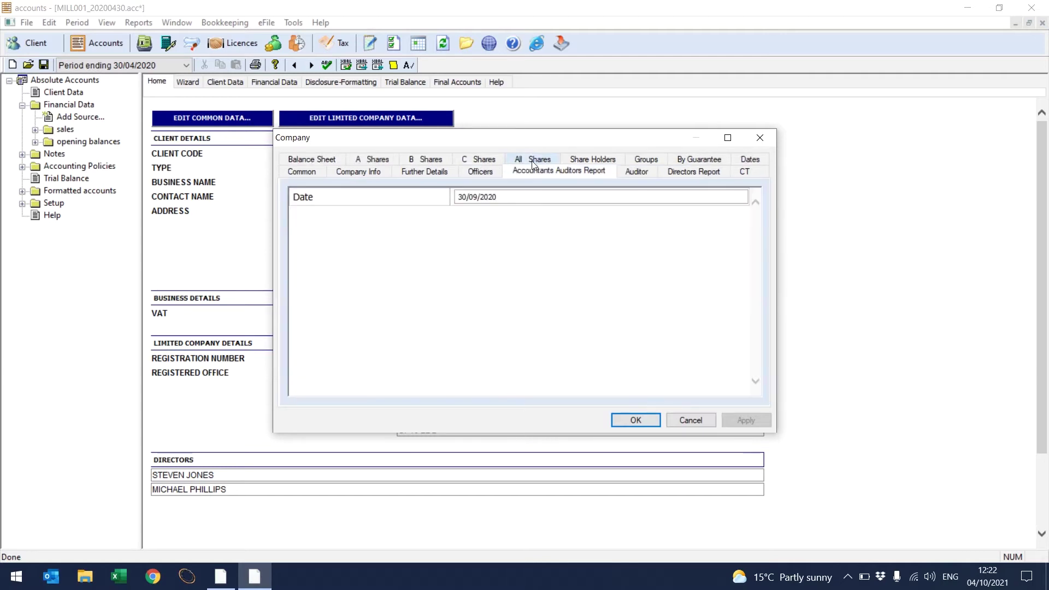
left_click(535, 195)
left_click(706, 175)
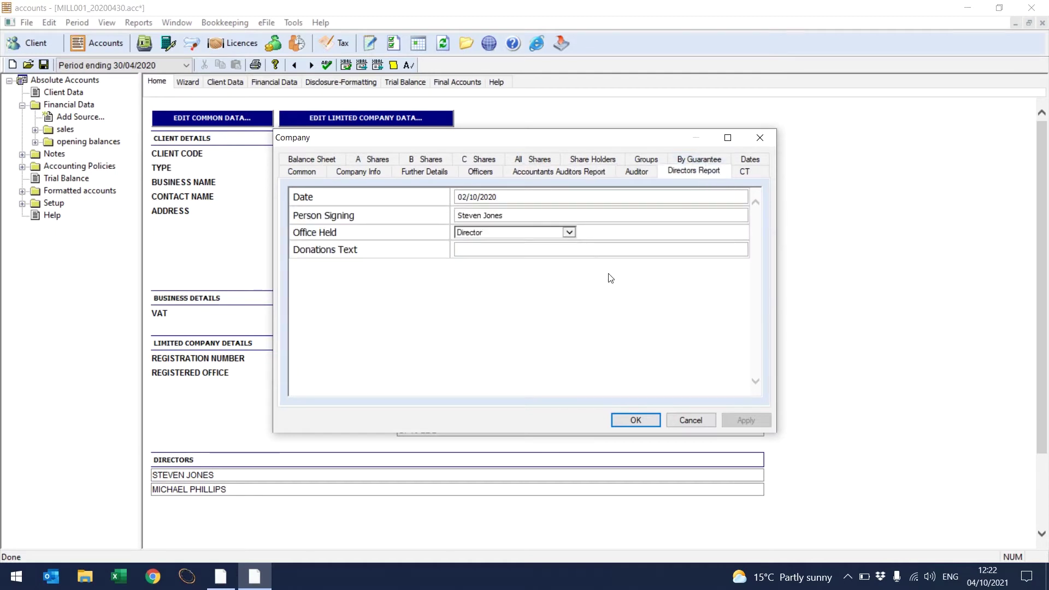
left_click(635, 420)
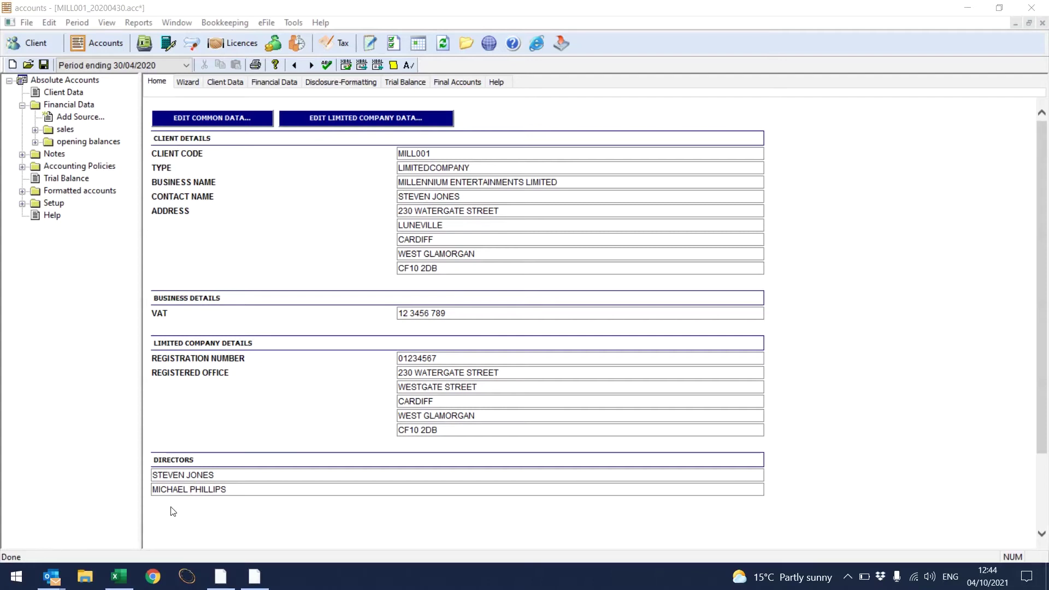
left_click(119, 576)
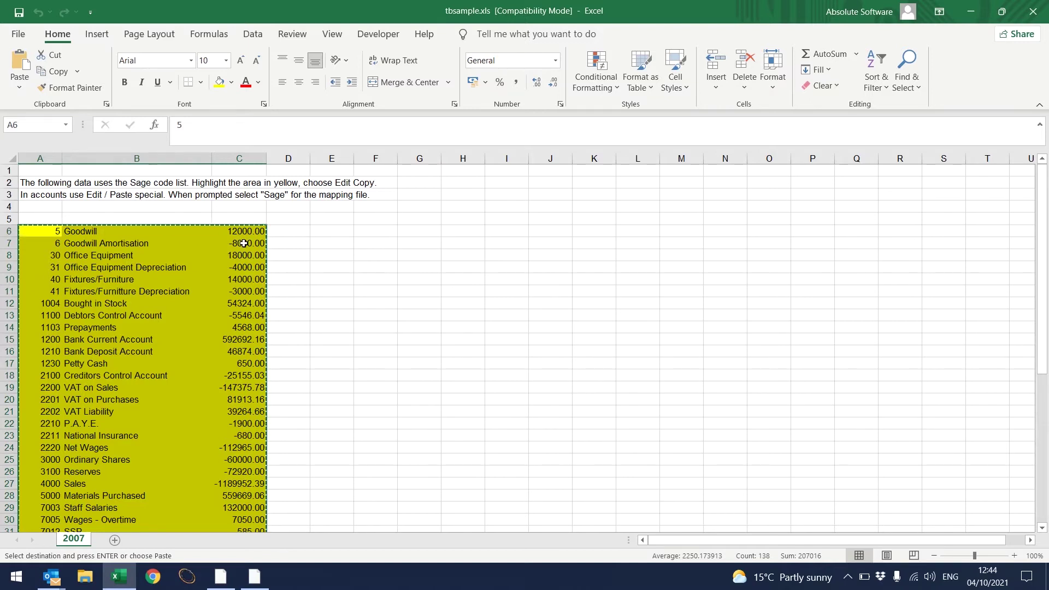
Step: Copy the yellow Sage code range from tbsample.xls and return to Absolute Accounts
right_click(181, 243)
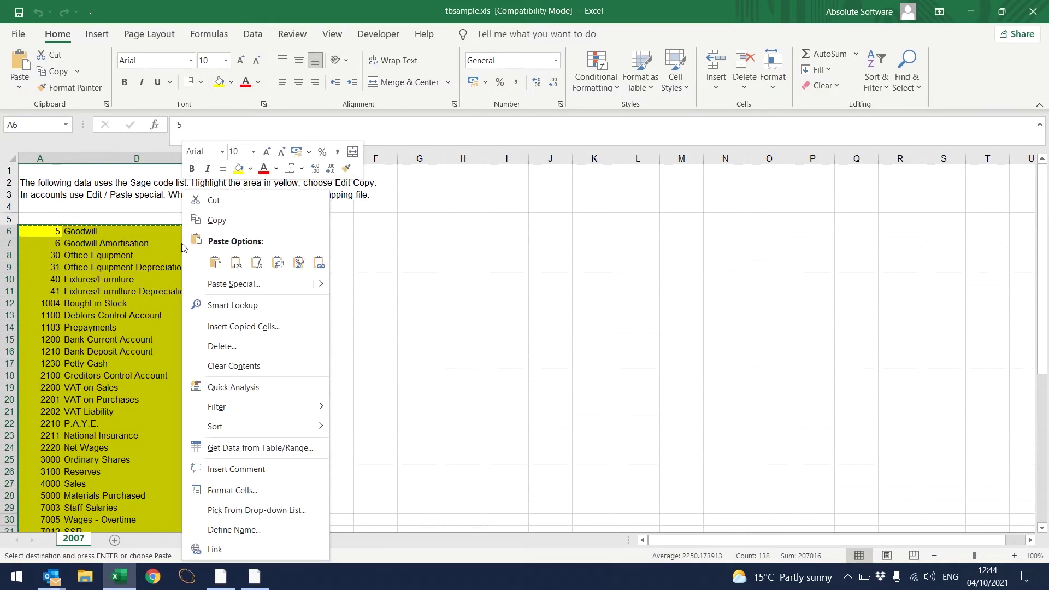
left_click(225, 220)
left_click(255, 576)
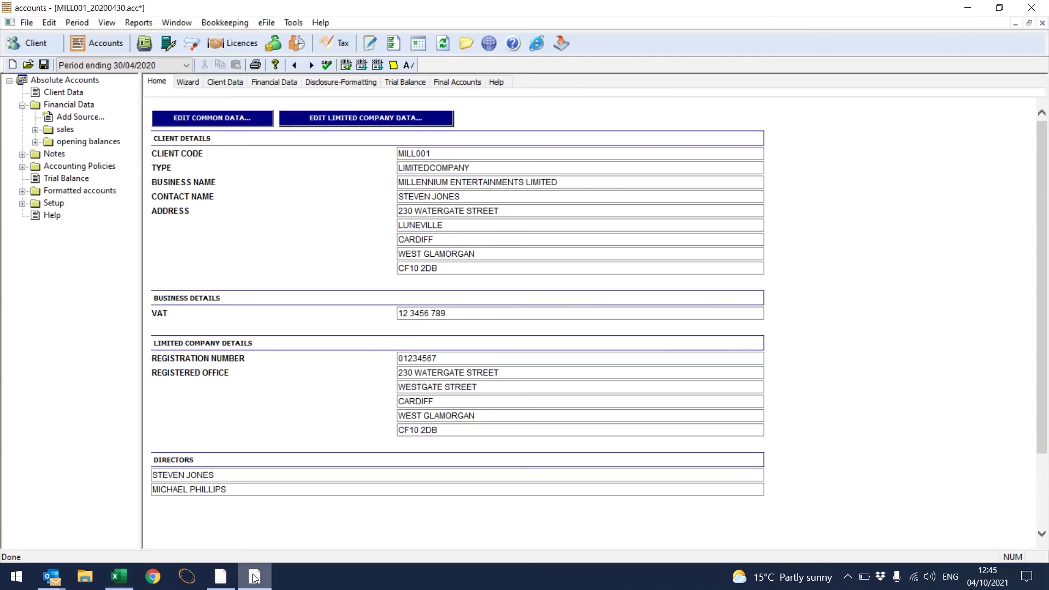
Step: Paste Special the copied trial balance, mapping codes to the Standard SAGE chart
left_click(54, 24)
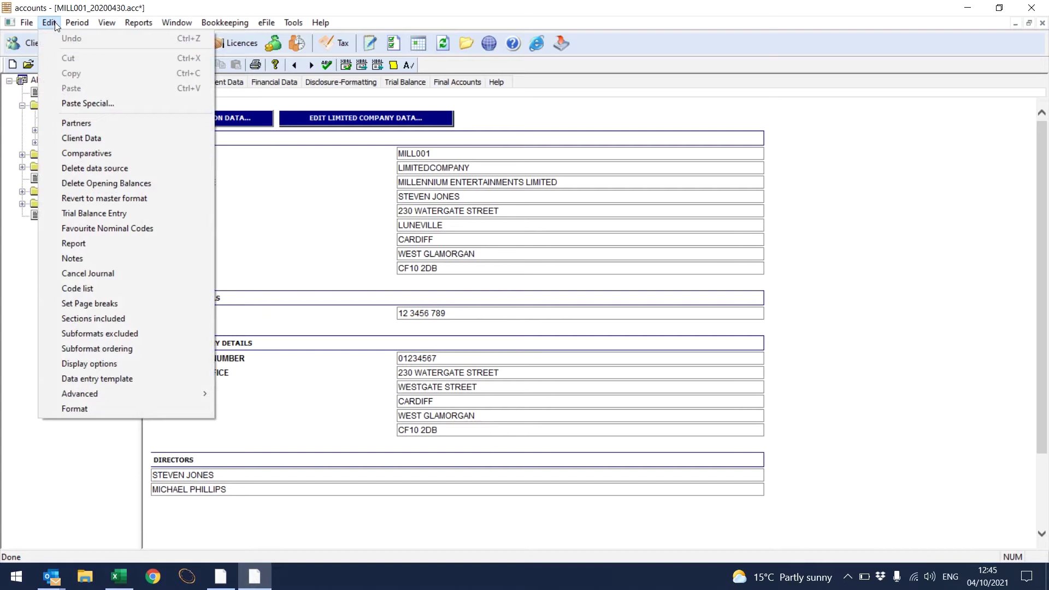
left_click(81, 104)
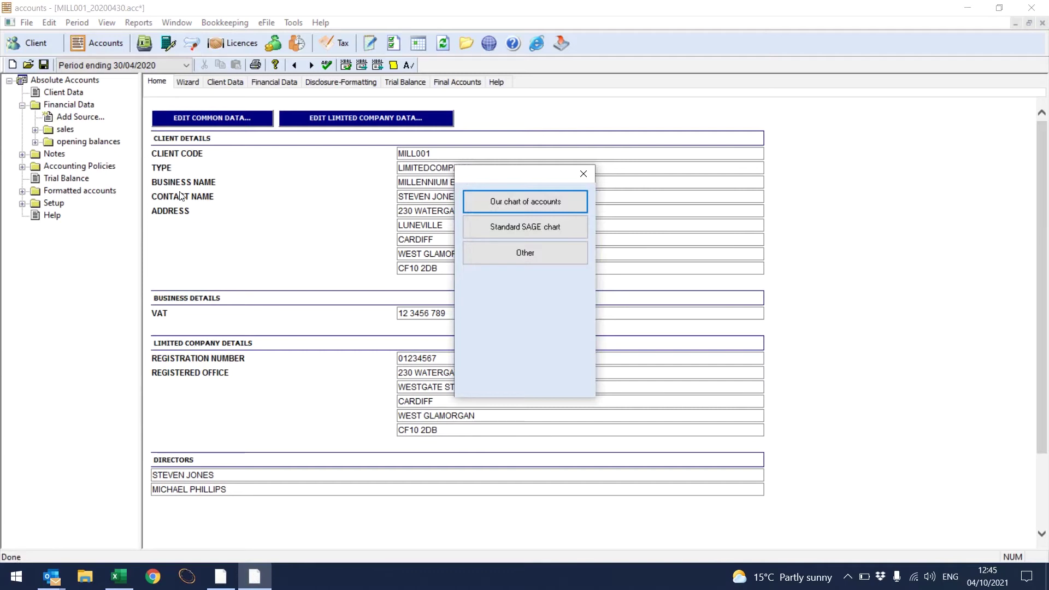
left_click(503, 232)
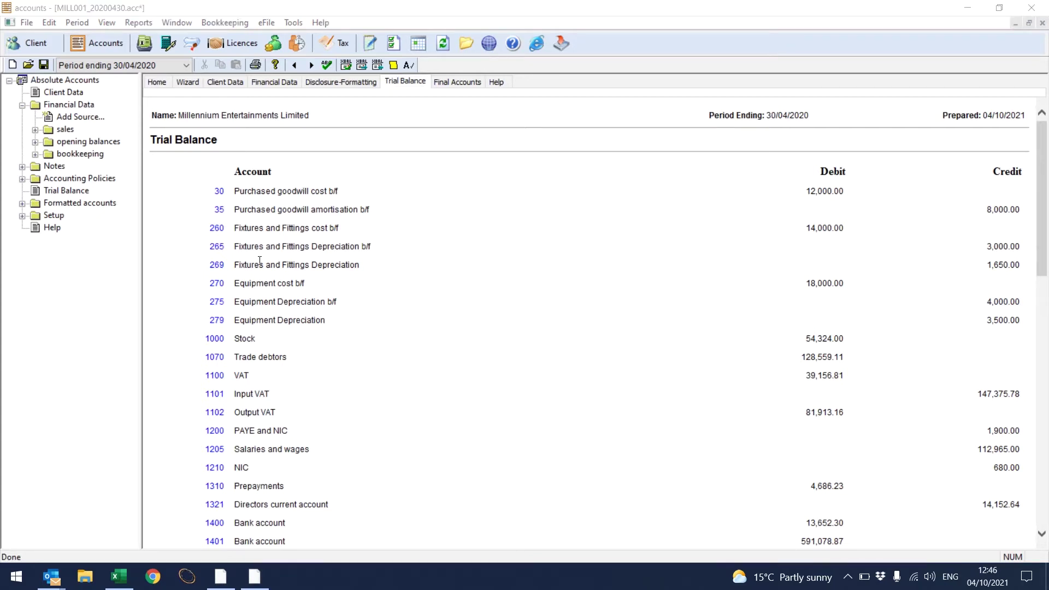
left_click(28, 27)
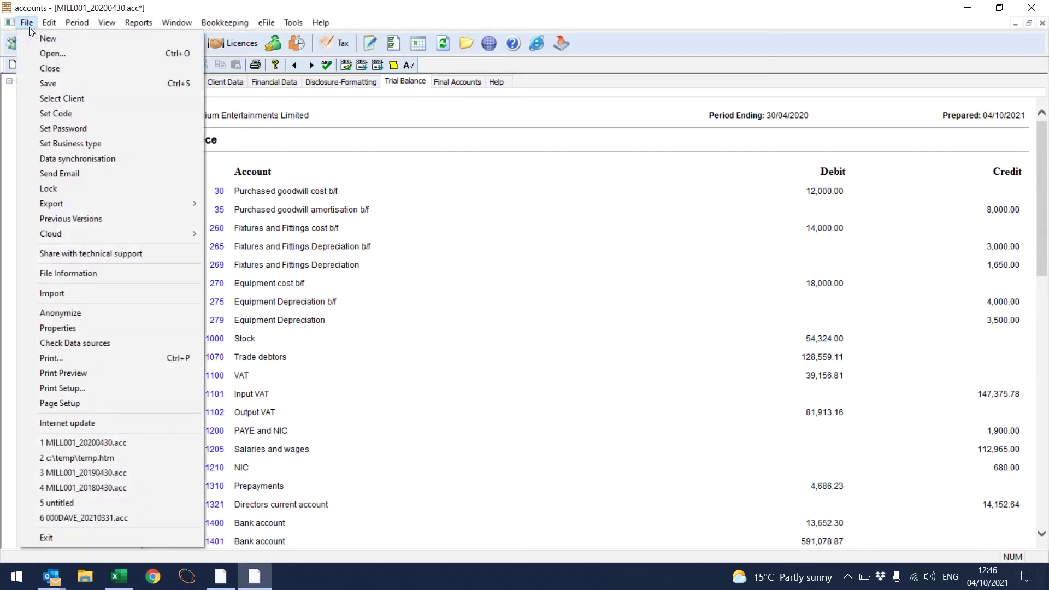
left_click(54, 291)
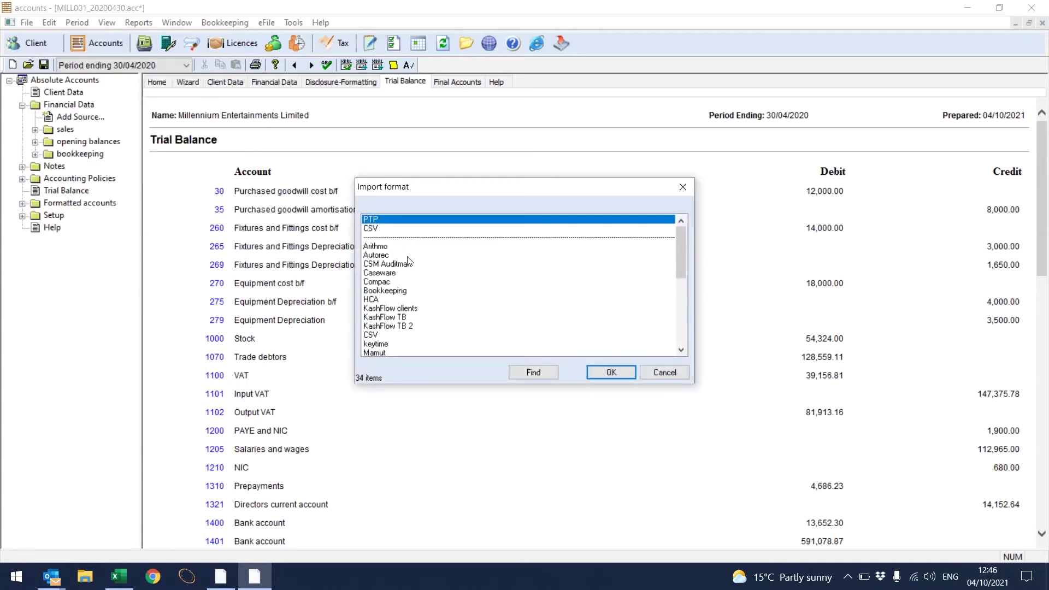
left_click(647, 375)
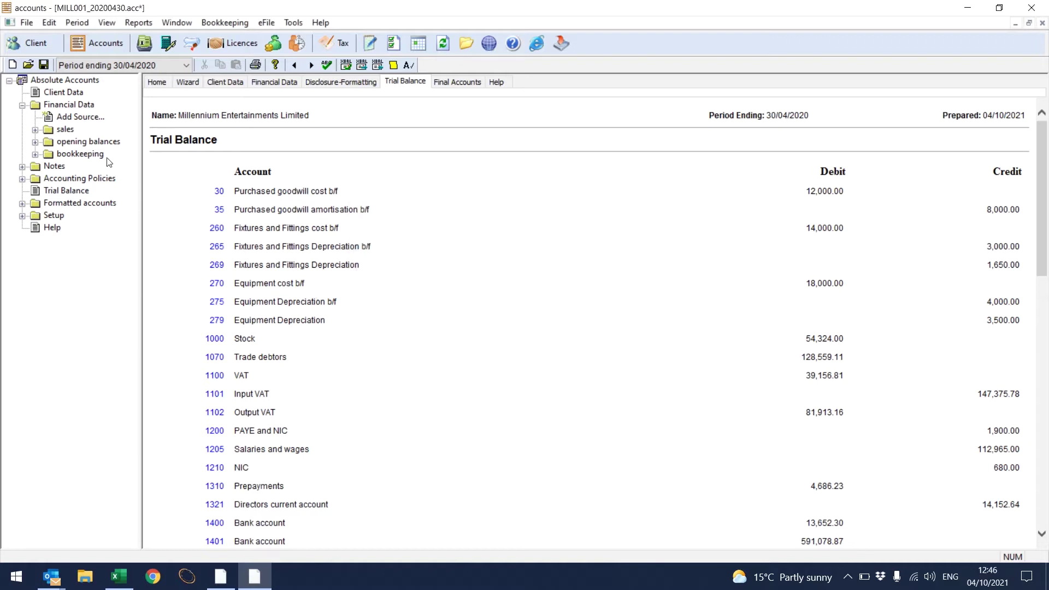
Step: Create an opening balances source crediting 4000 Sales and debiting 1400 Bank account 4,000 each
double_click(92, 119)
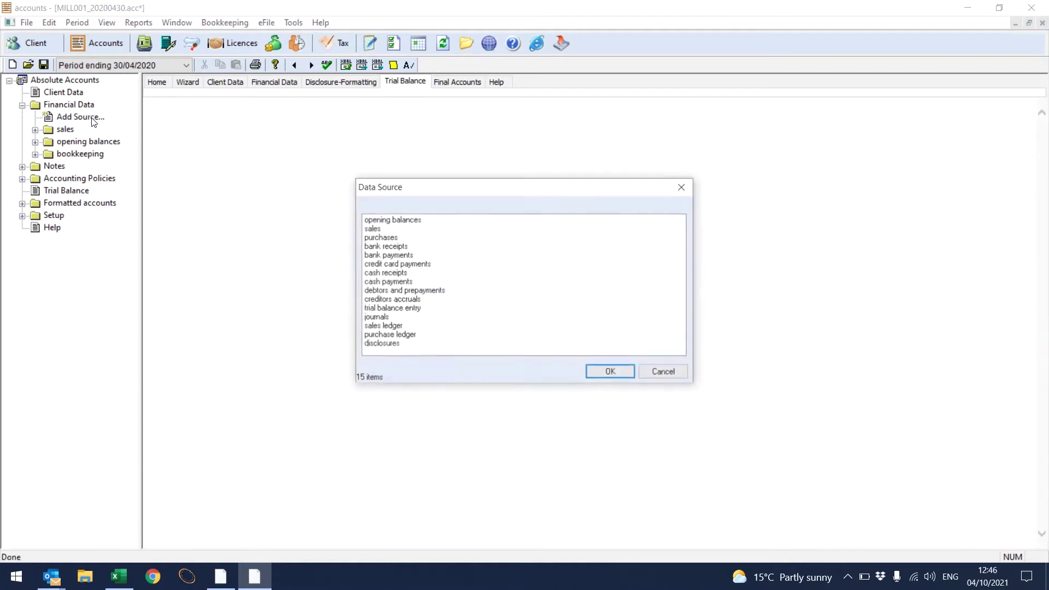
left_click(385, 222)
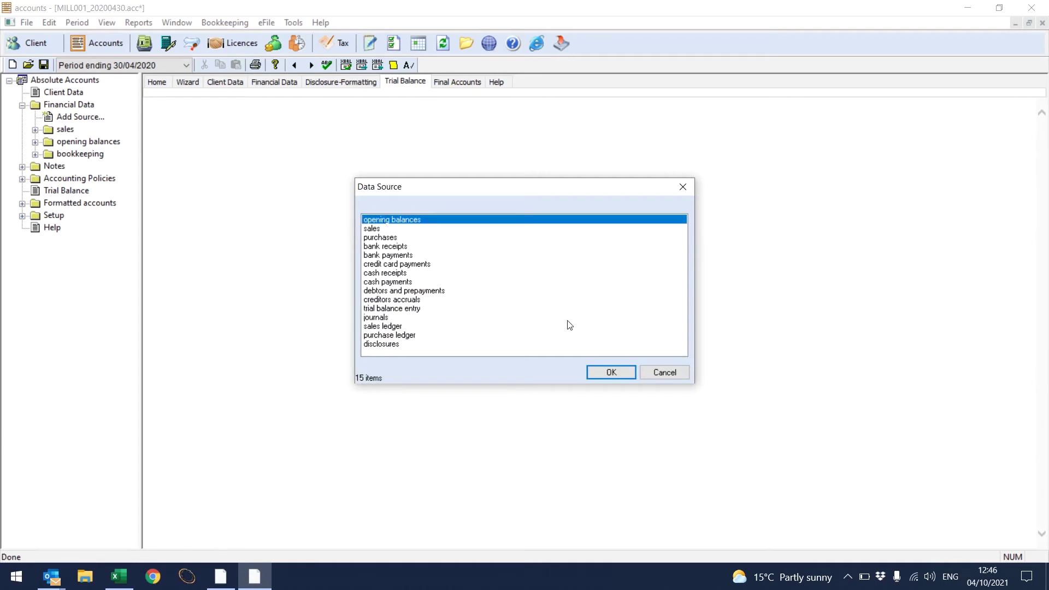
left_click(616, 373)
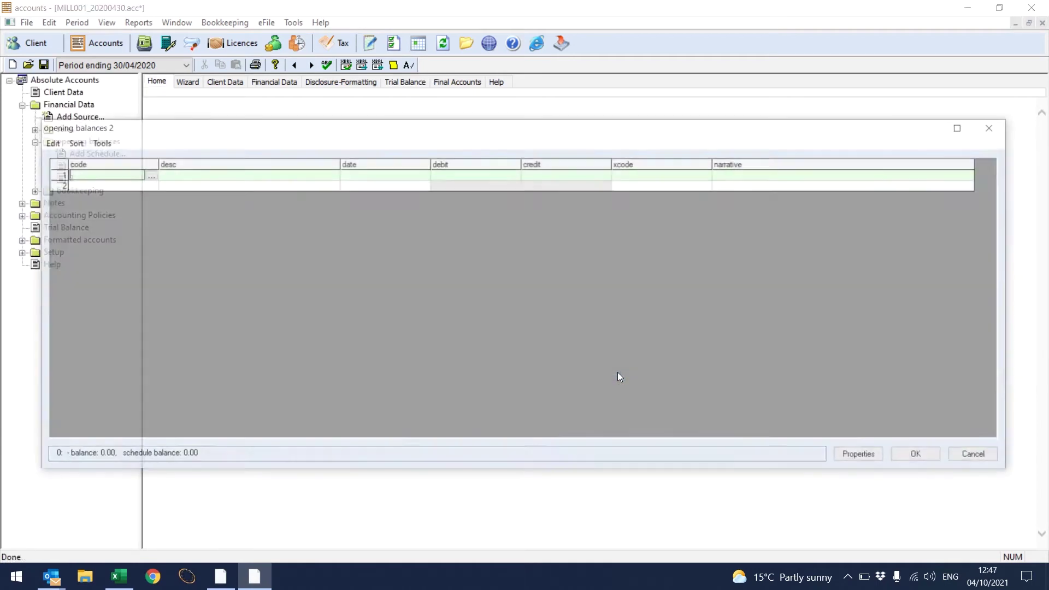
type("4000")
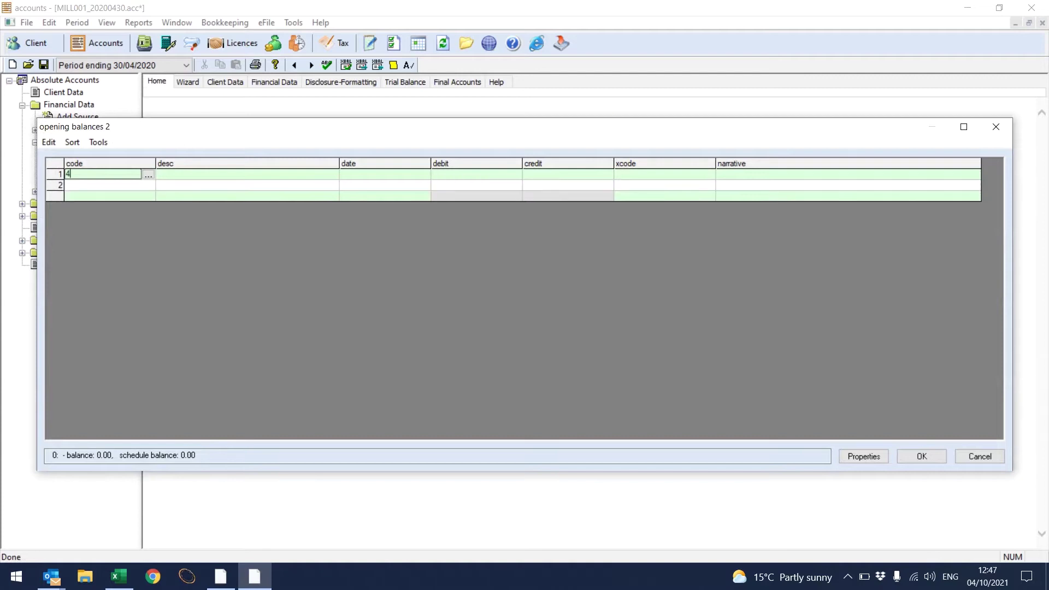
key("Tab")
key("Tab")
key("Tab")
key("Tab")
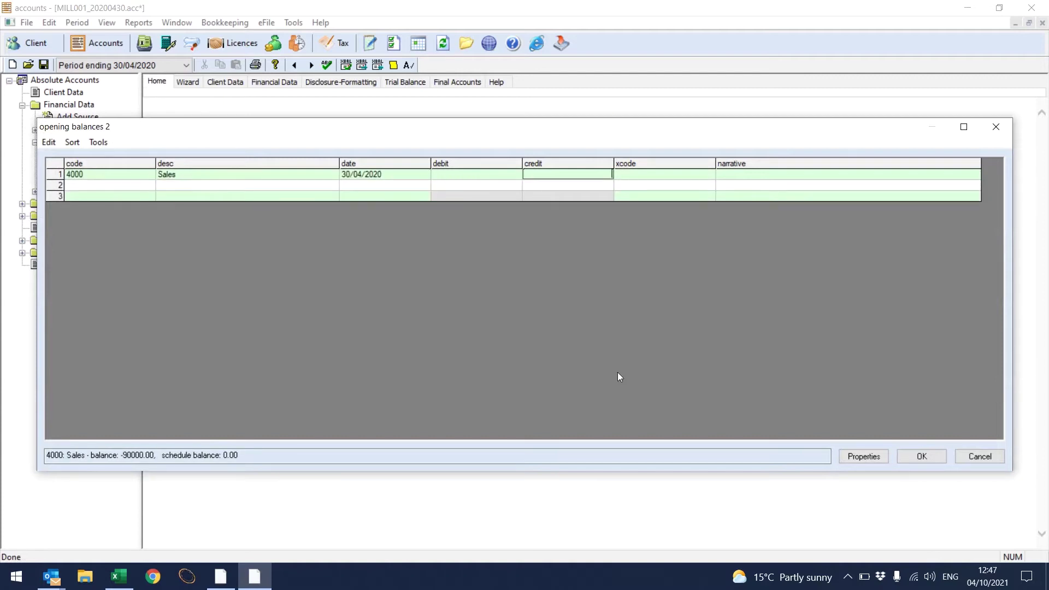
type("4000")
key("Tab")
key("Tab")
key("Tab")
type("1")
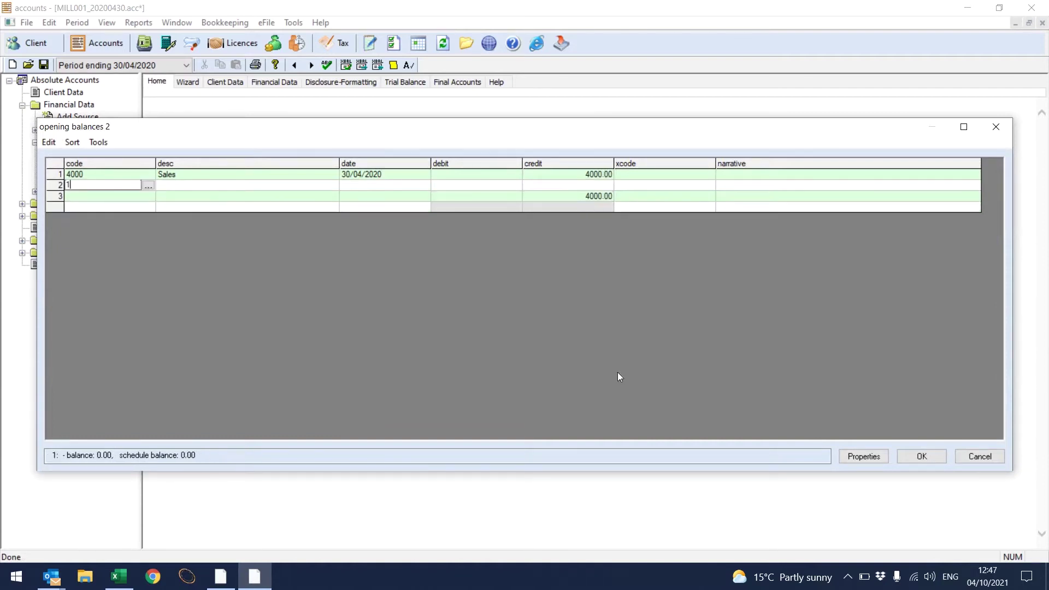
type("400")
key("Tab")
key("Tab")
key("Tab")
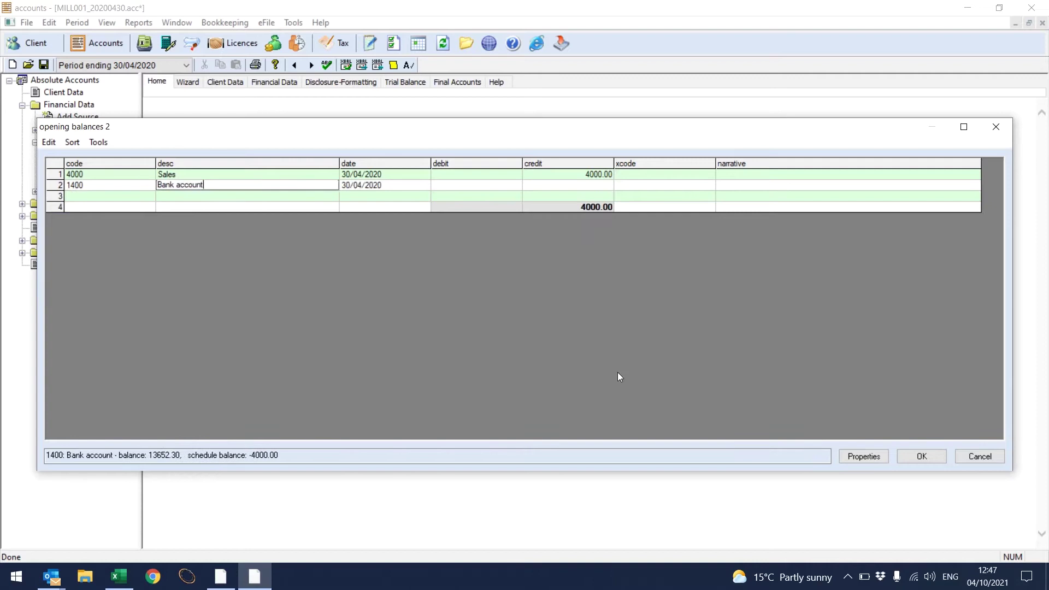
type("4000")
key("Tab")
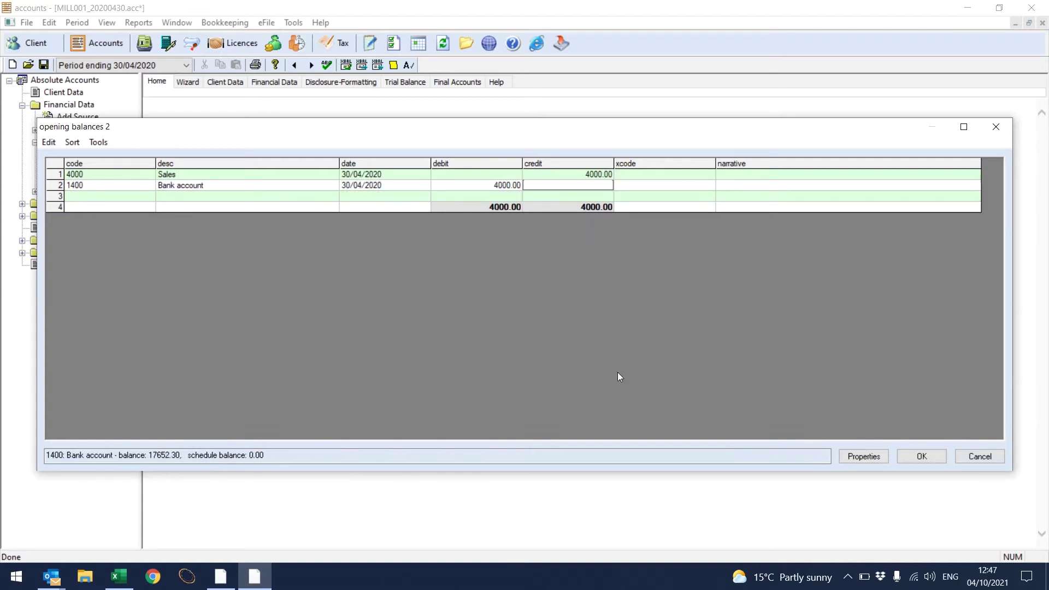
Step: Verify account 1400 Bank account in the asset account lookup and save the opening balances2 schedule
left_click(143, 185)
left_click(148, 186)
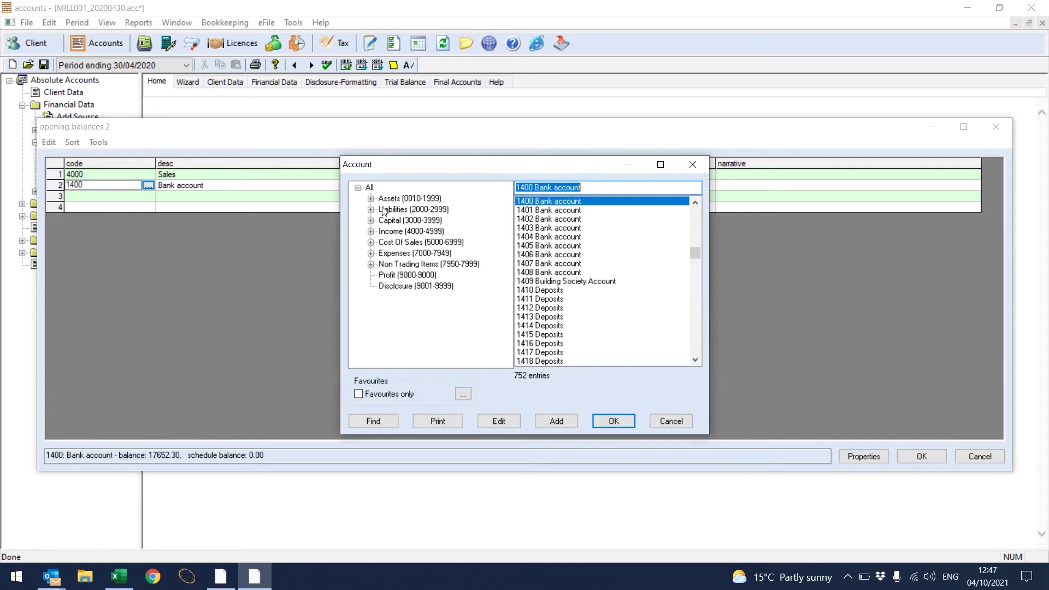
left_click(410, 200)
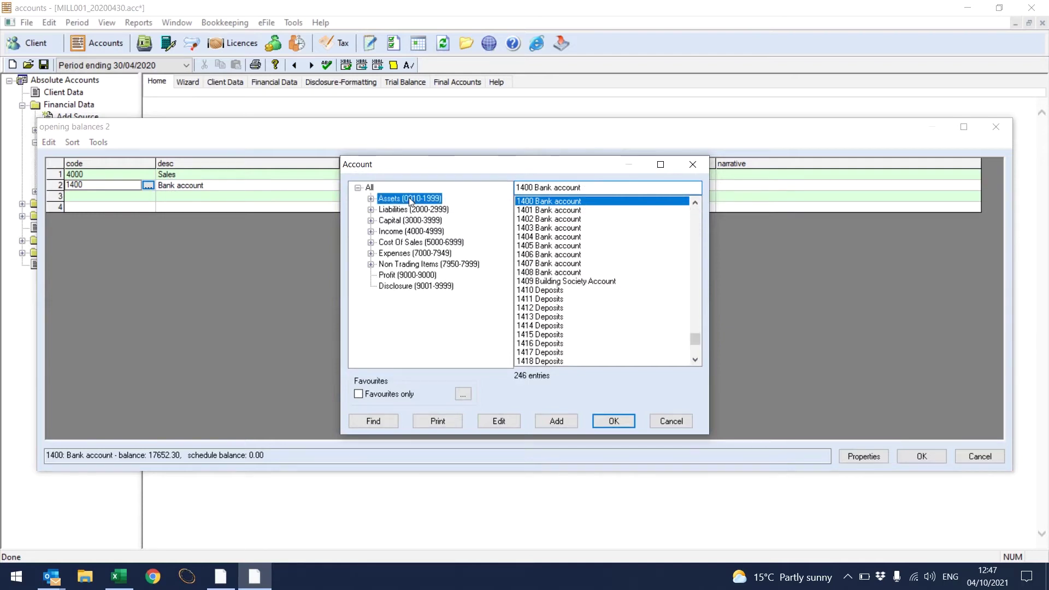
left_click(498, 421)
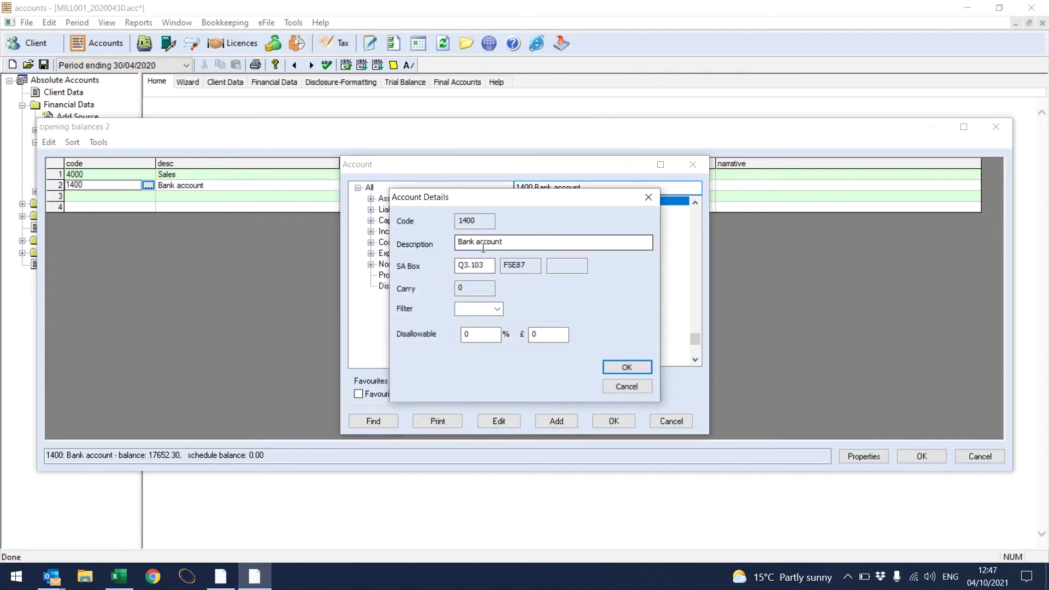
left_click(625, 366)
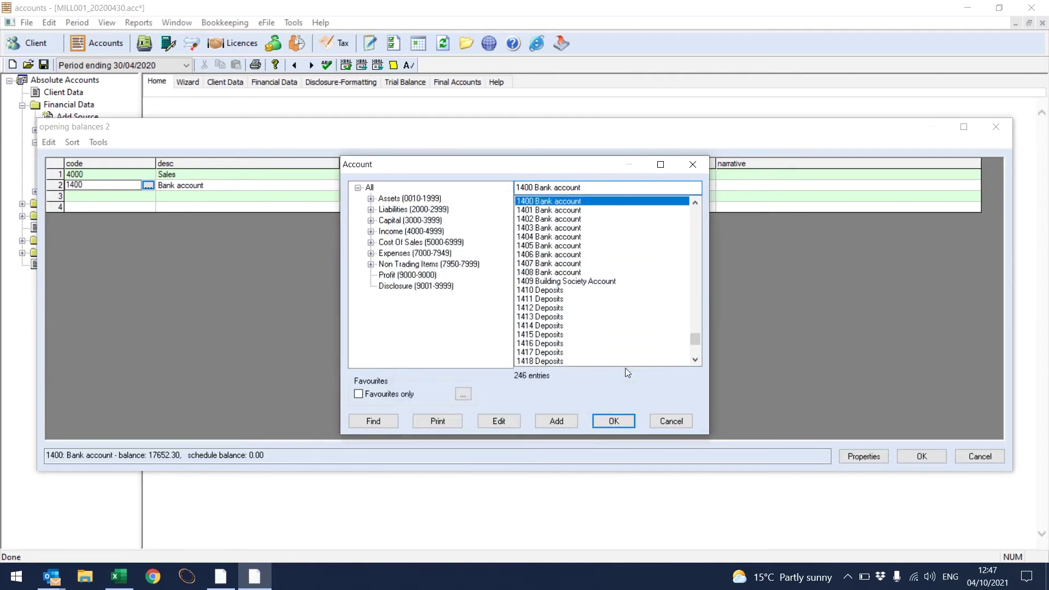
left_click(624, 422)
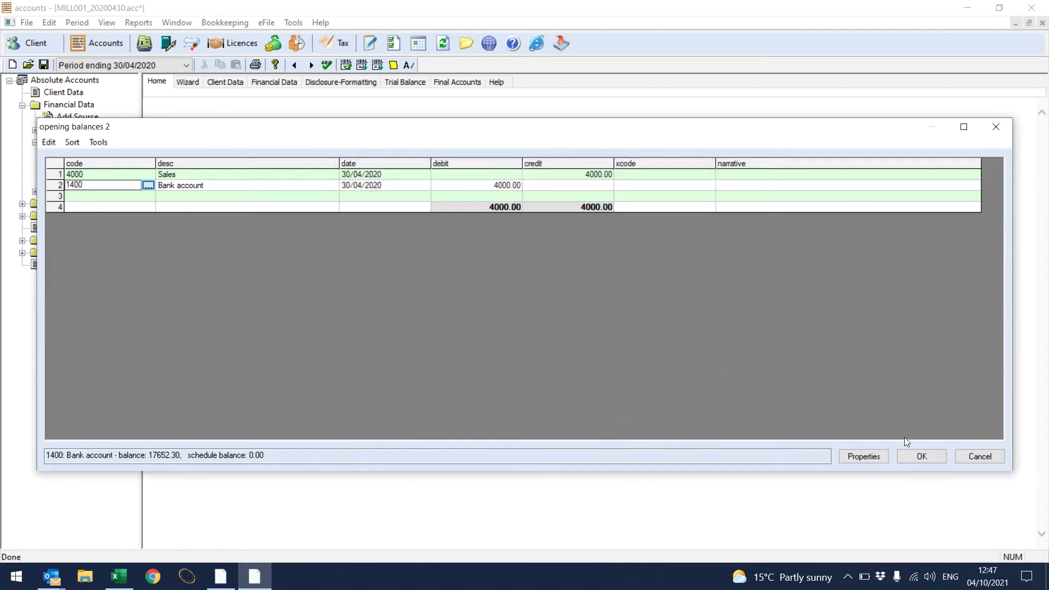
left_click(911, 457)
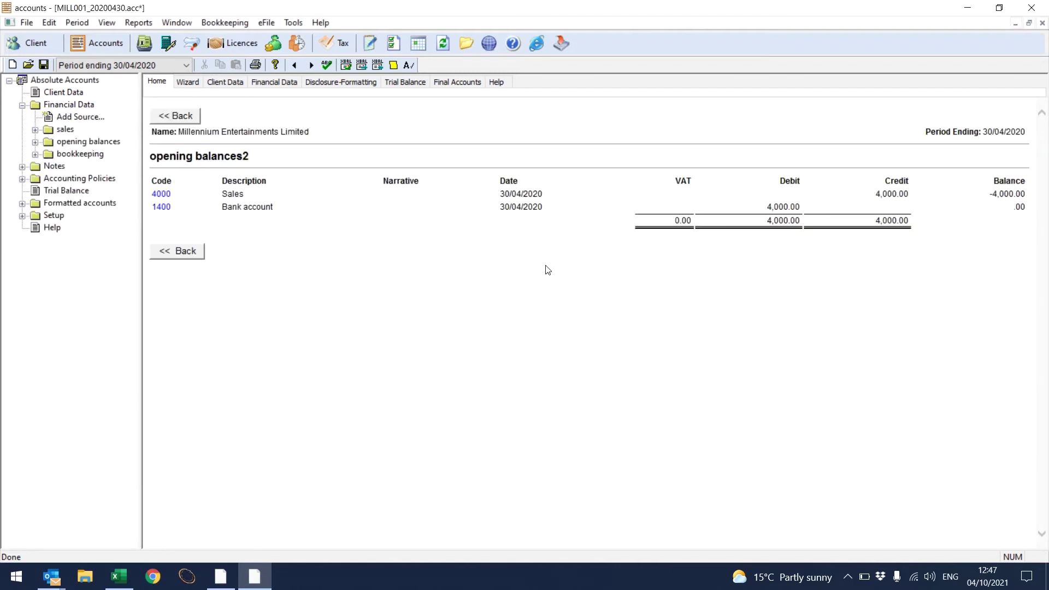
Step: Recode the 13,652.30 bank opening balance from 1400 to 1401 and recheck the trial balance
left_click(421, 84)
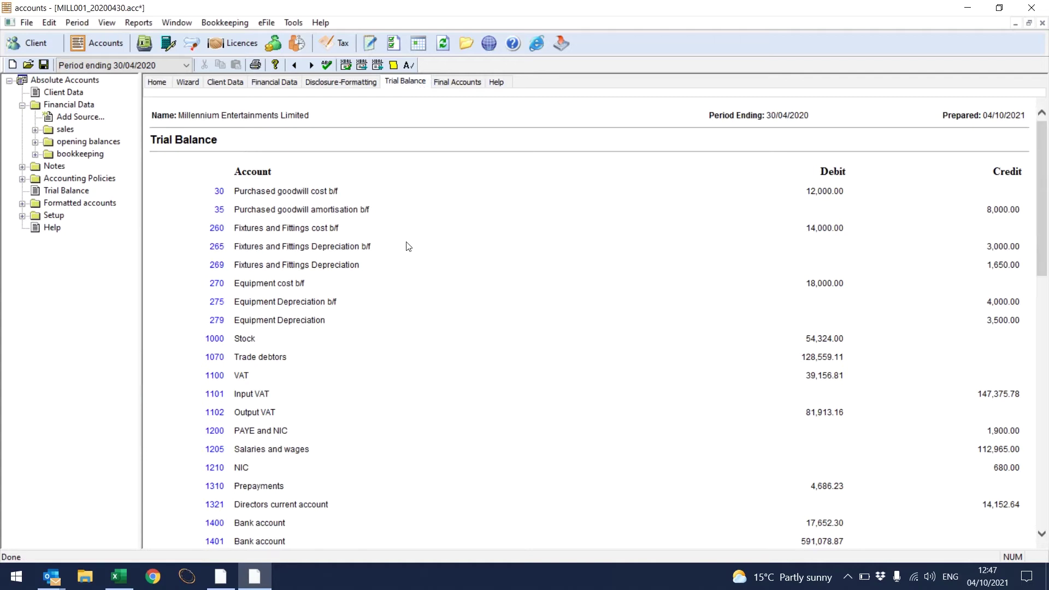
left_click(219, 523)
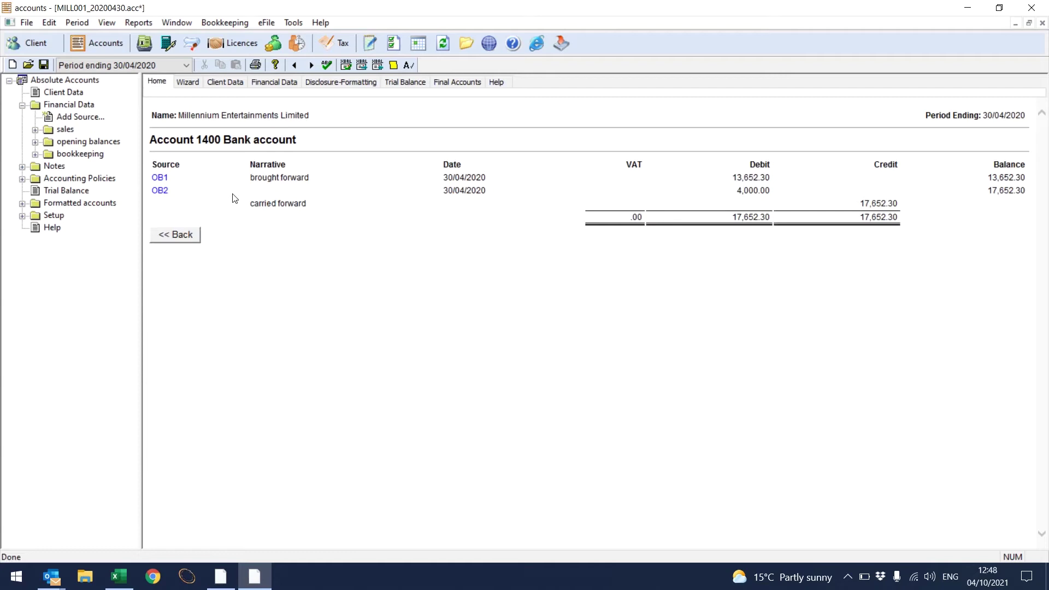
left_click(159, 177)
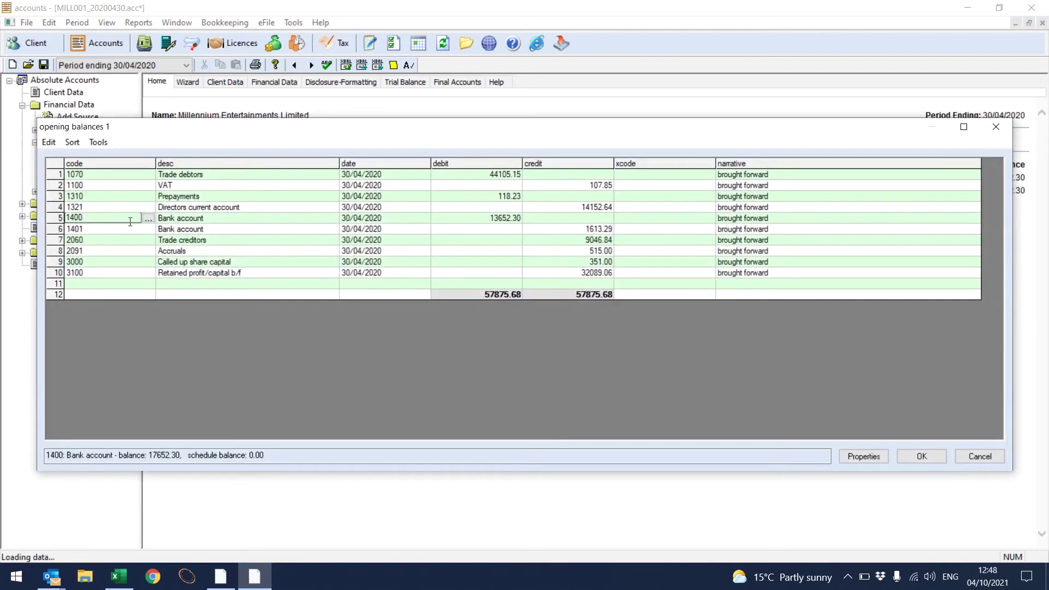
key("BackSpace")
type("1")
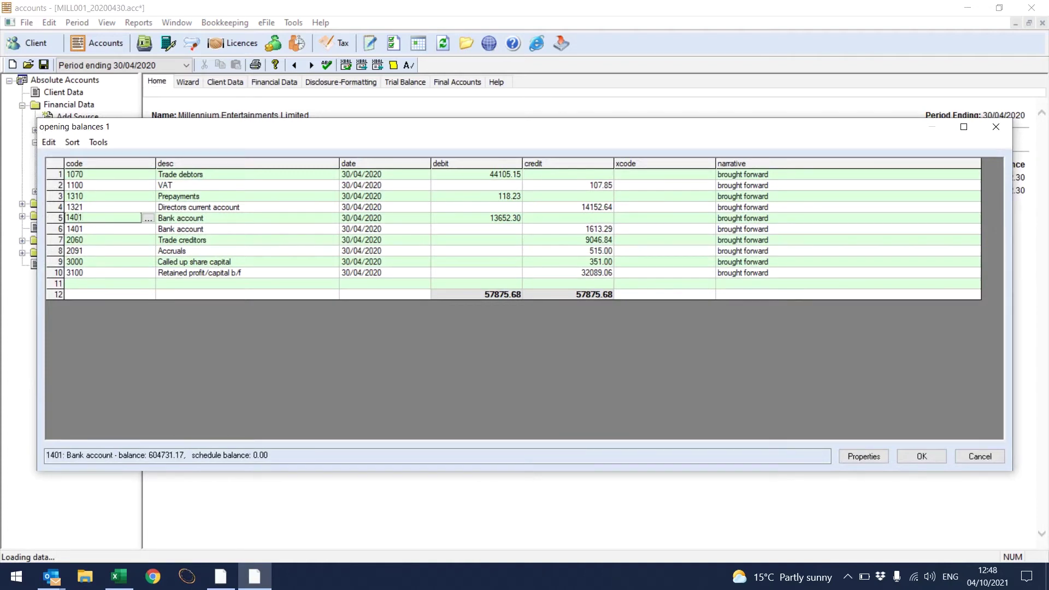
left_click(922, 456)
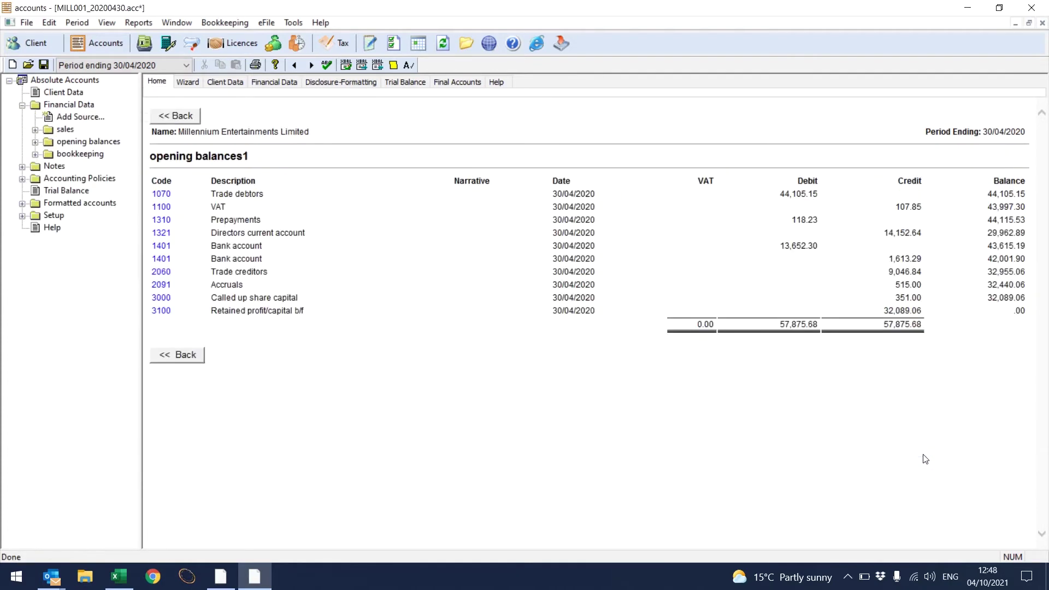
left_click(423, 86)
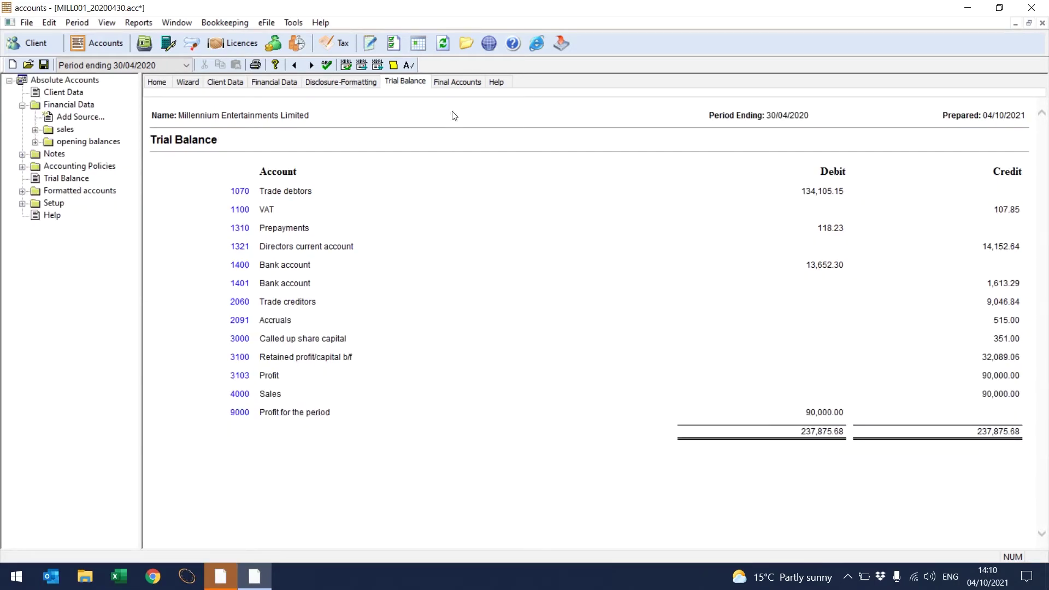
Step: Generate the Full Accounts for Millennium Entertainments Limited, review them, and go to Disclosure-Formatting
left_click(457, 83)
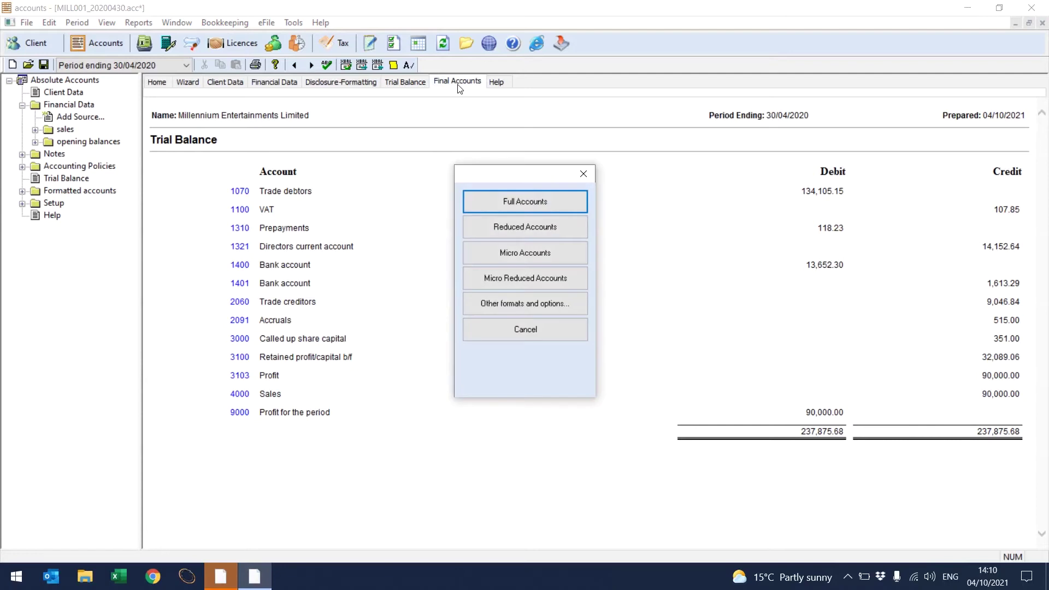
left_click(511, 201)
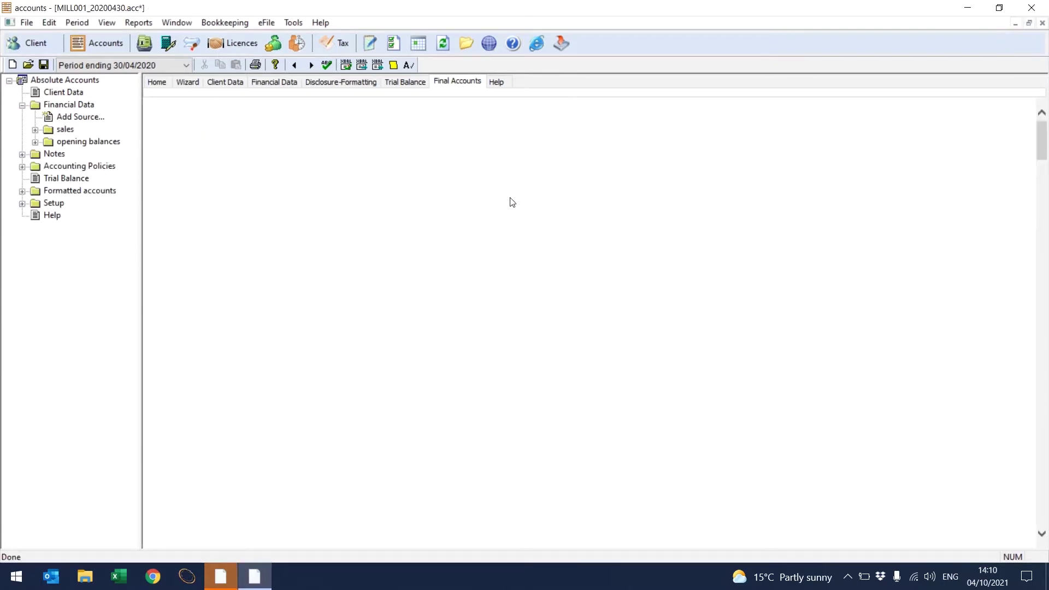
left_click(1041, 534)
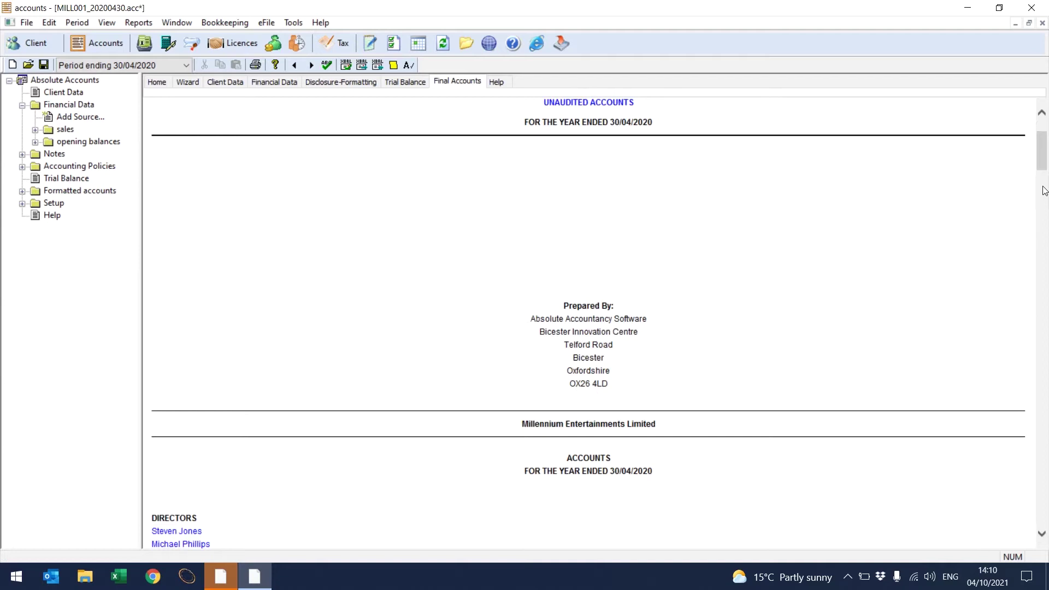
left_click_drag(1043, 164, 1046, 206)
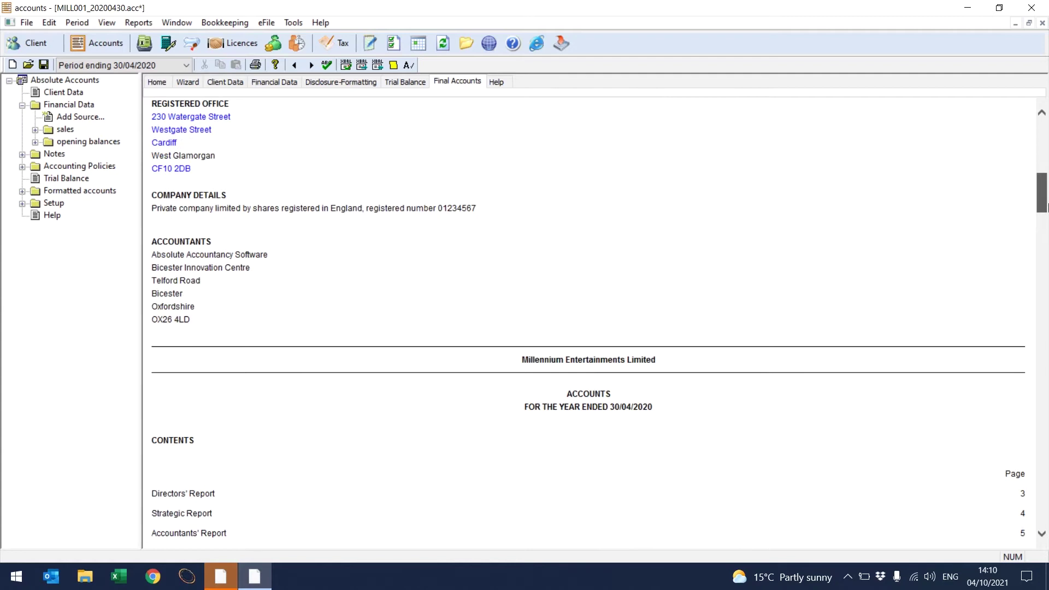
left_click_drag(1046, 205, 1046, 293)
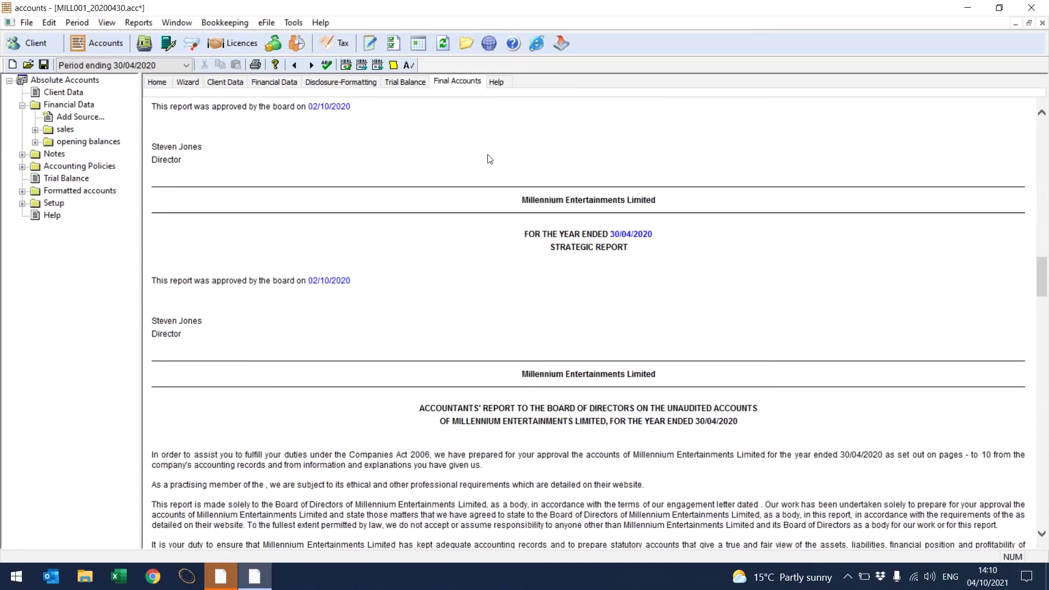
left_click(355, 83)
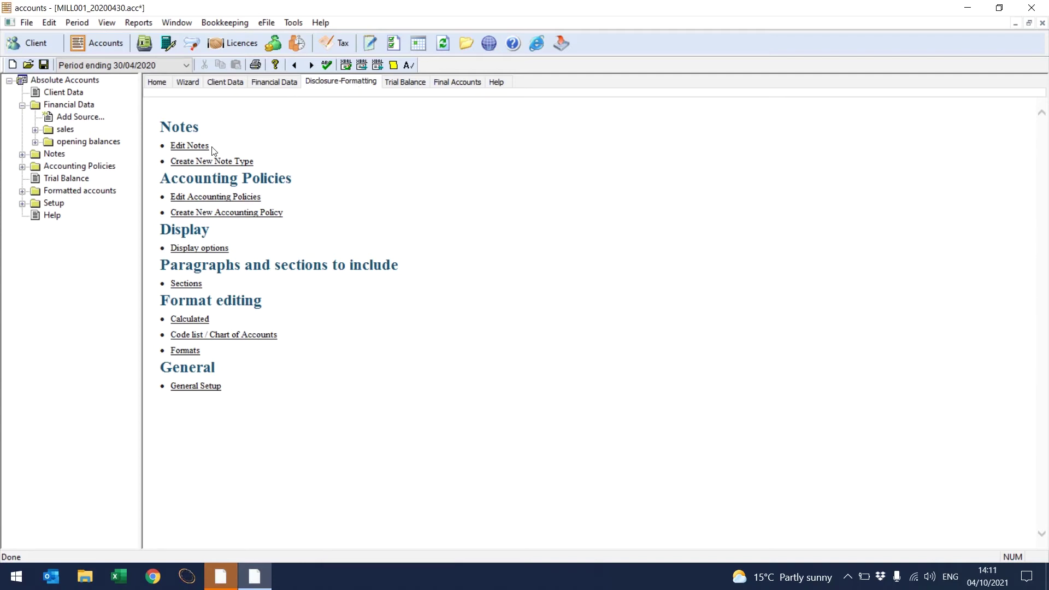
Step: Create an included non-tabular note type 'Test' with the paragraph 'Can you see me?'
left_click(208, 162)
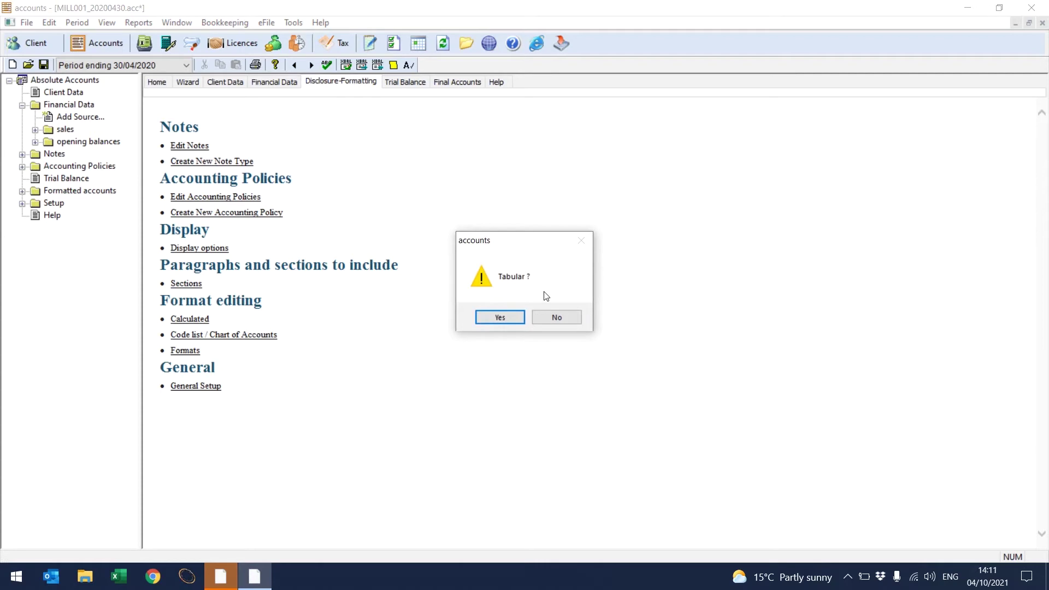
left_click(552, 320)
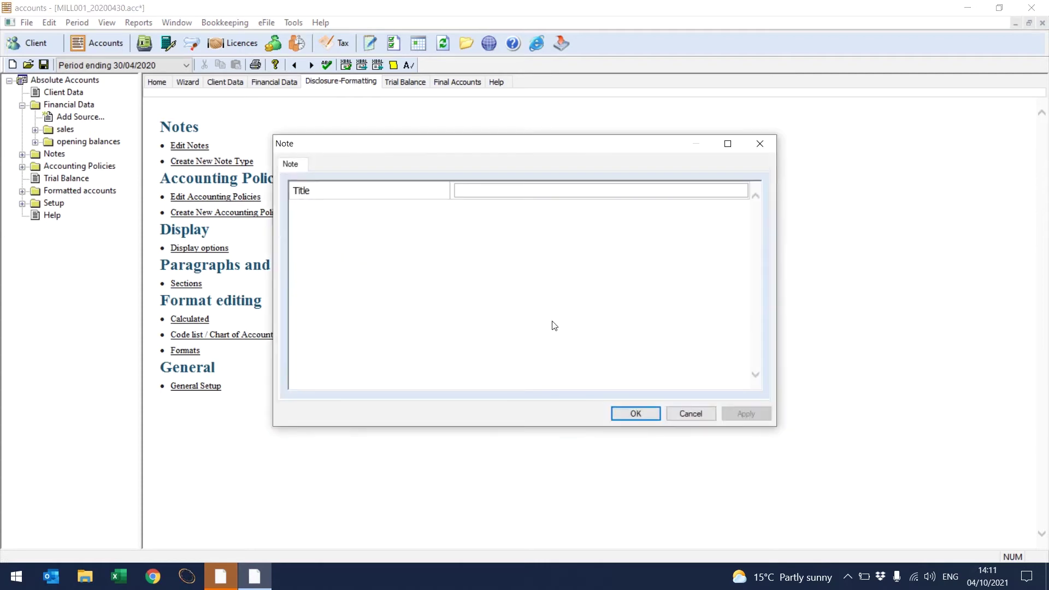
type("Test")
left_click(640, 418)
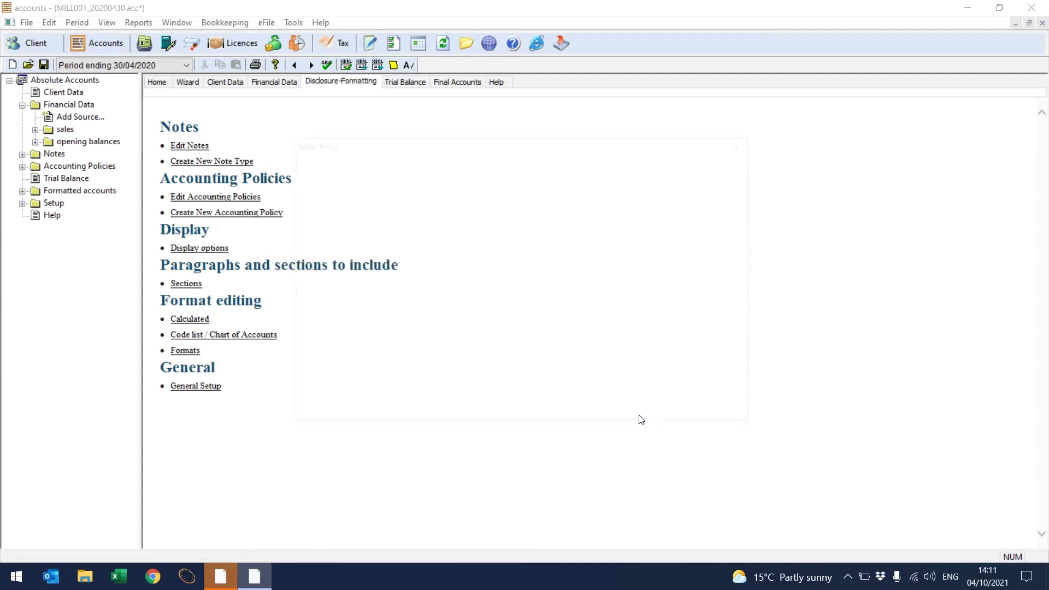
left_click(549, 210)
type("Can")
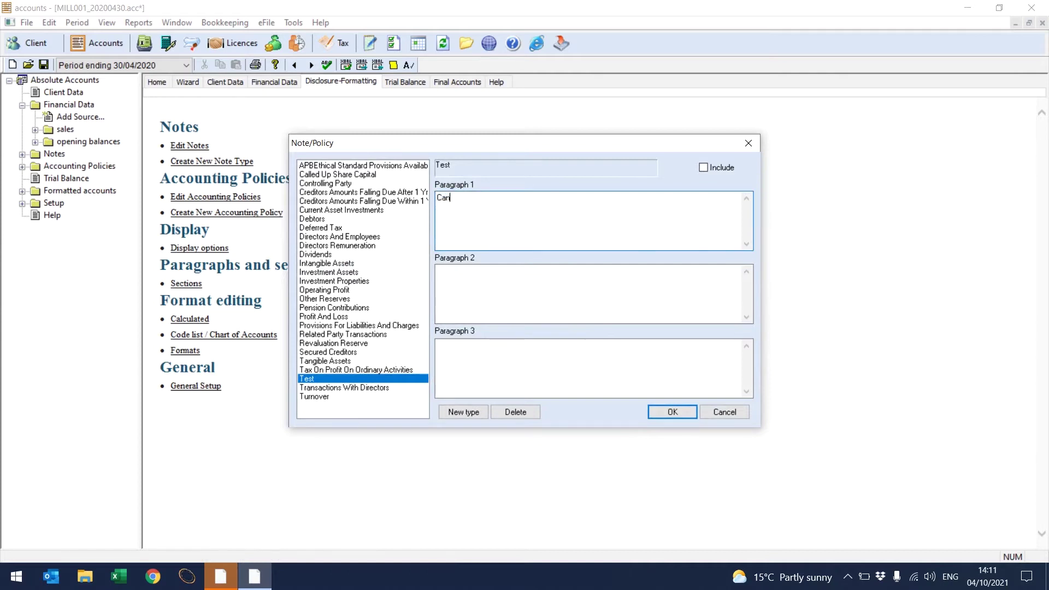
type(" you see me?")
left_click(703, 167)
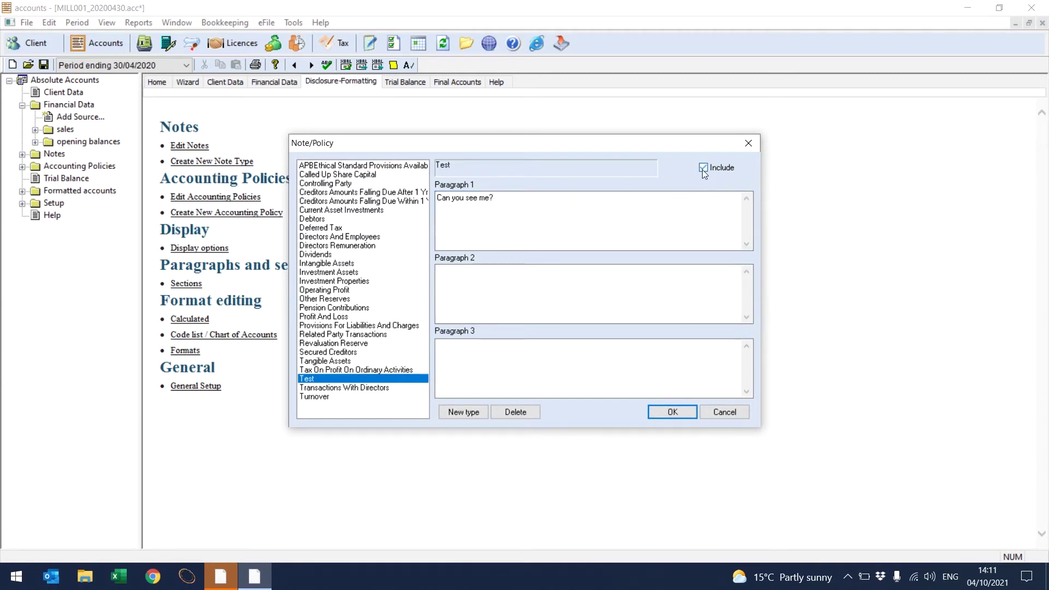
left_click(672, 412)
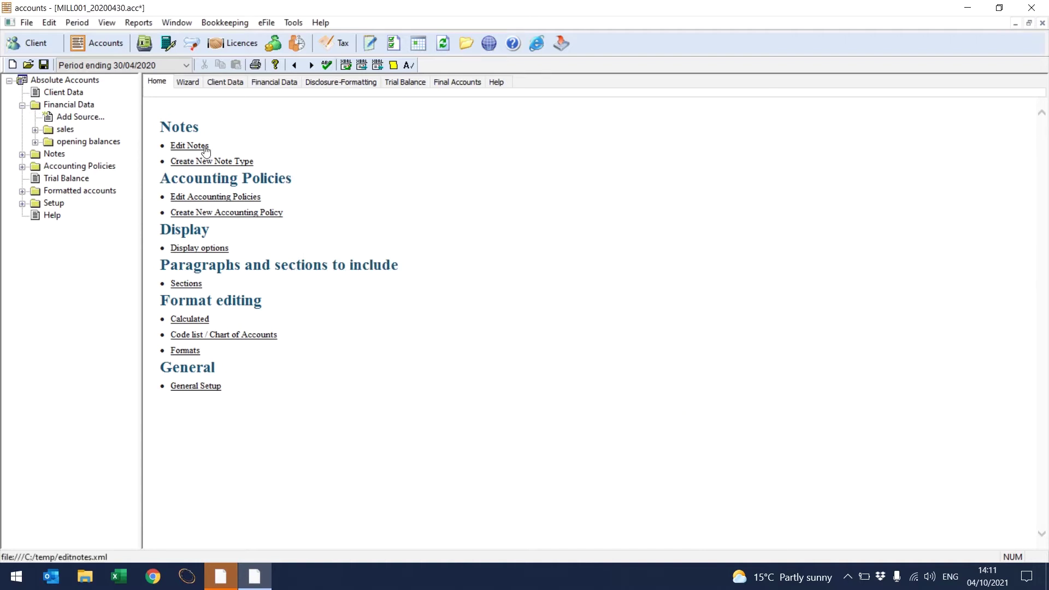
Step: Create a new accounting policy 'Test' with the paragraph 'Can you see me?'
left_click(222, 216)
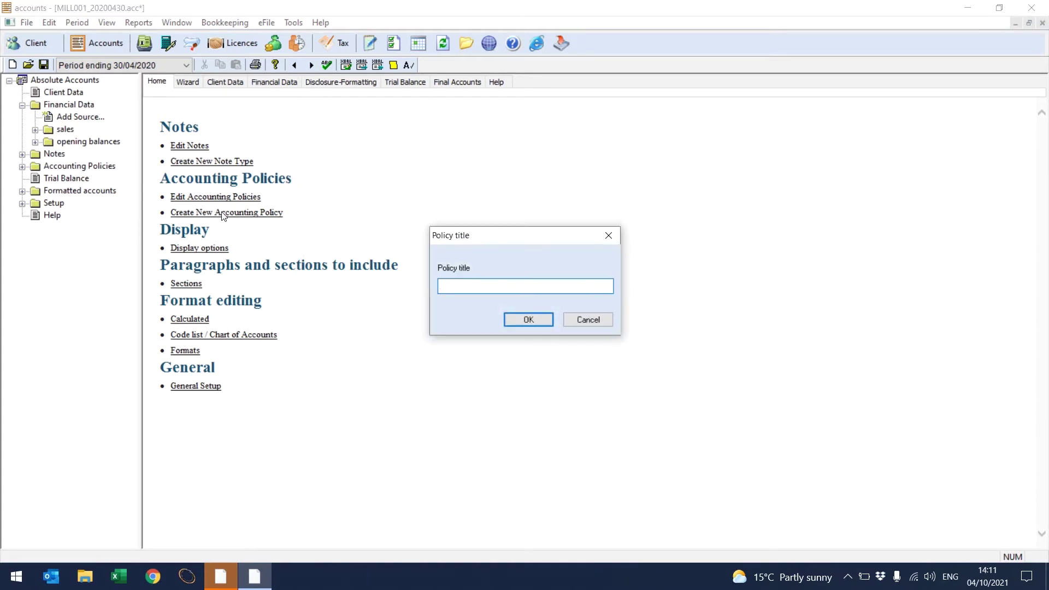
type("Test")
left_click(510, 320)
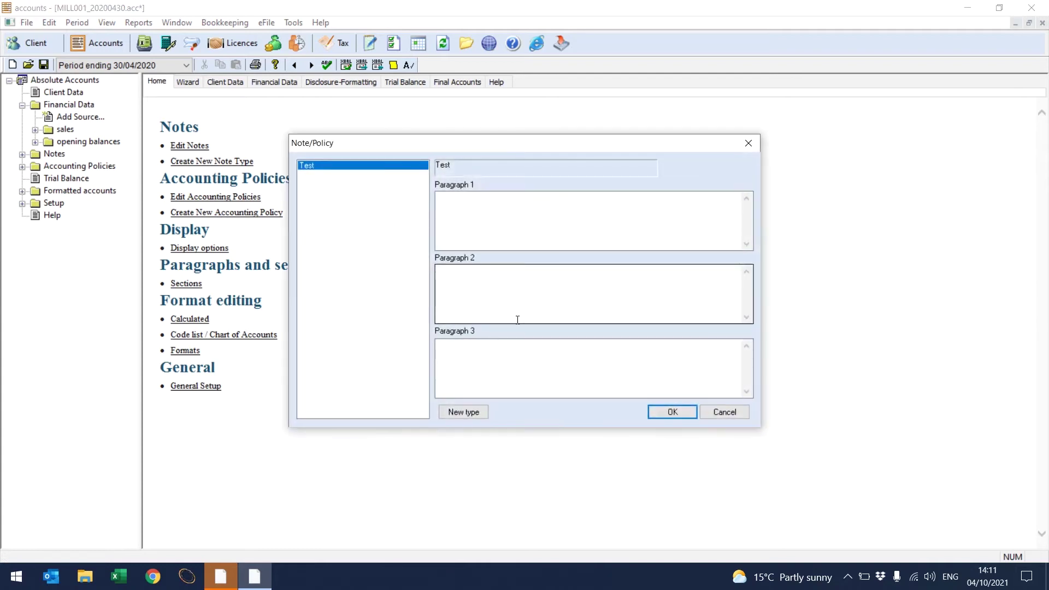
left_click(520, 227)
type("C")
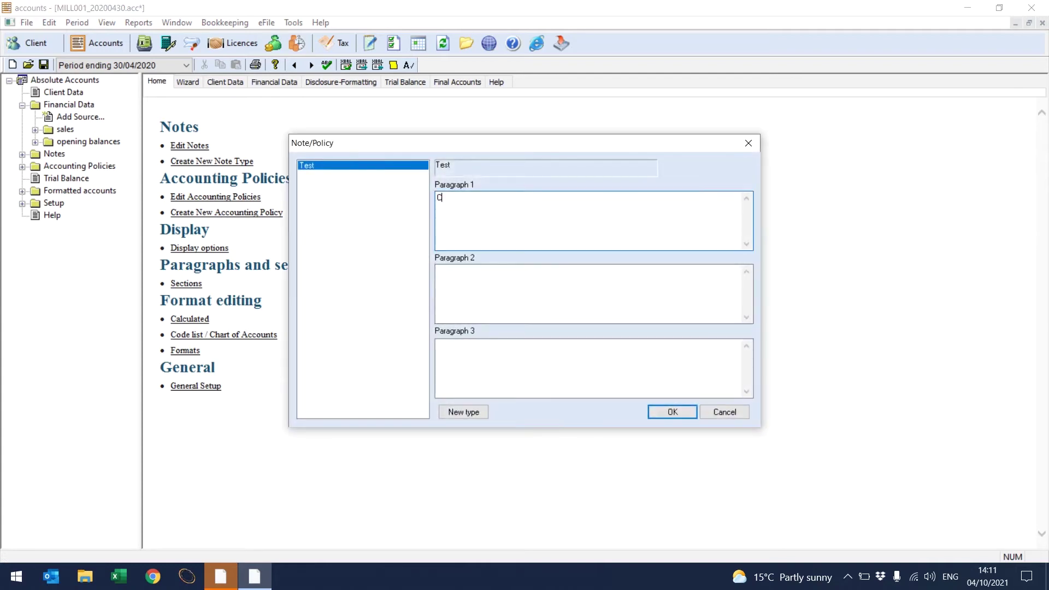
type("an you see me?")
left_click(672, 412)
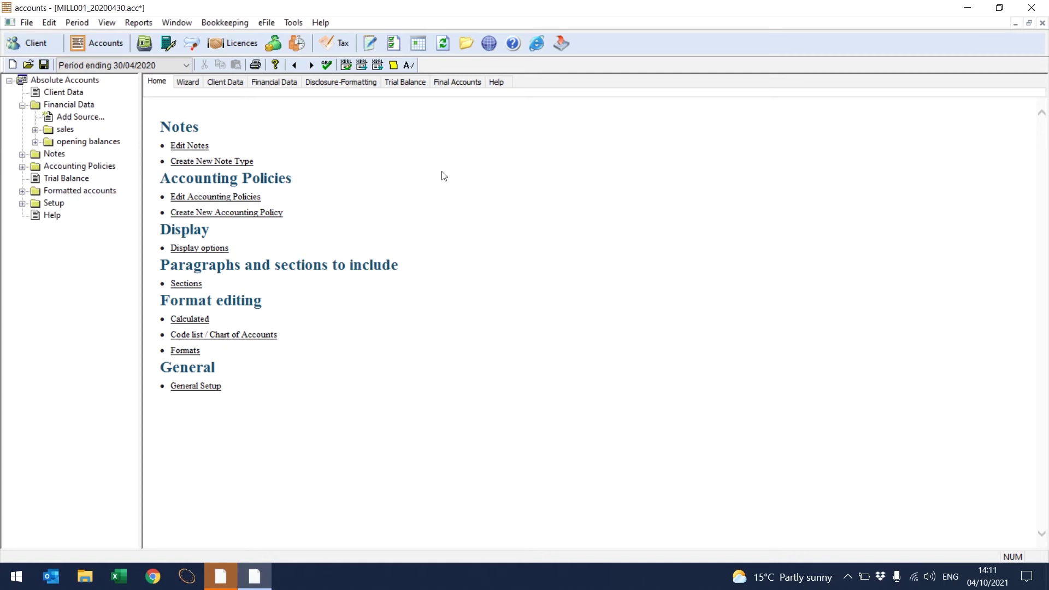
Step: Regenerate the Full Accounts, check policy 1c Test in the notes, then view the Trial Balance
left_click(456, 82)
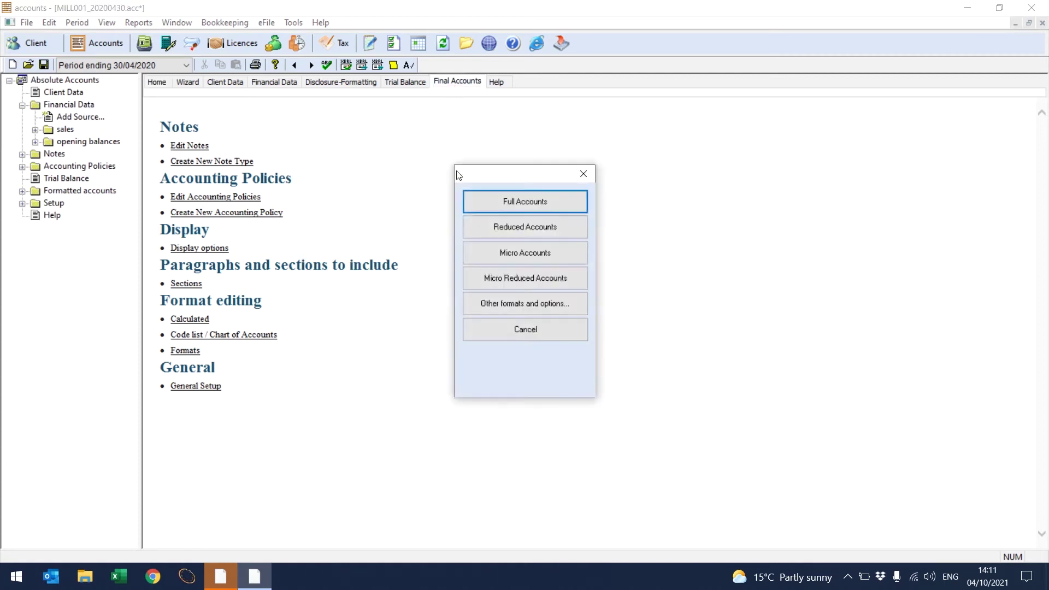
left_click(491, 202)
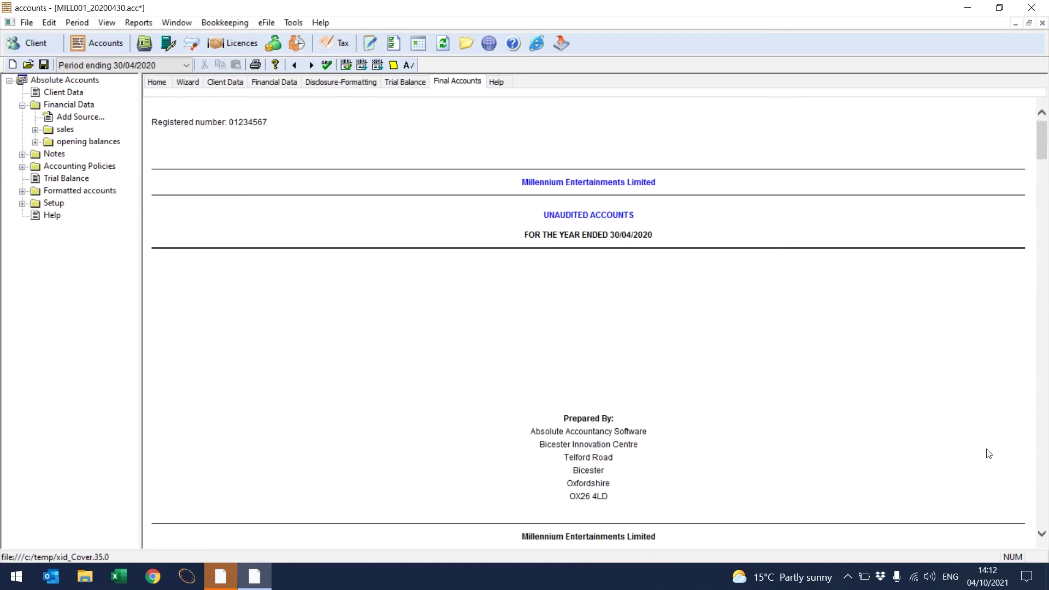
left_click_drag(1041, 538, 1042, 538)
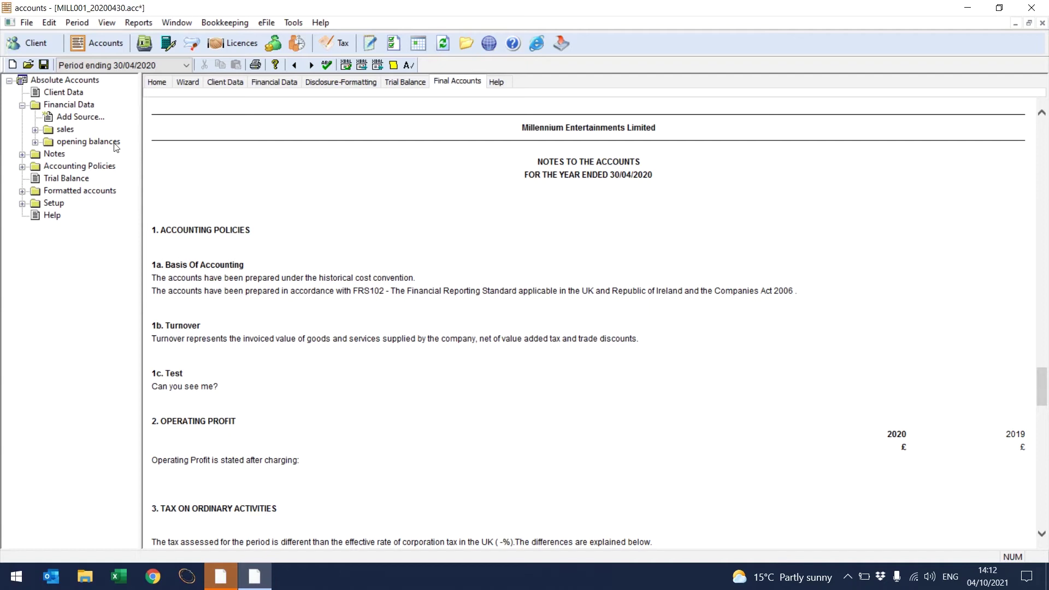
left_click(49, 23)
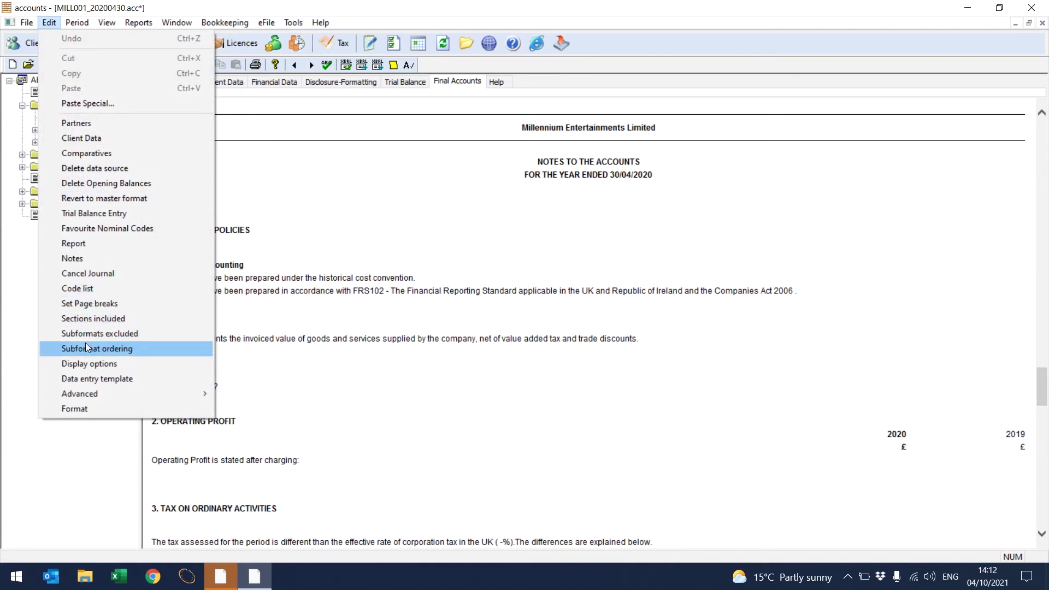
left_click(320, 233)
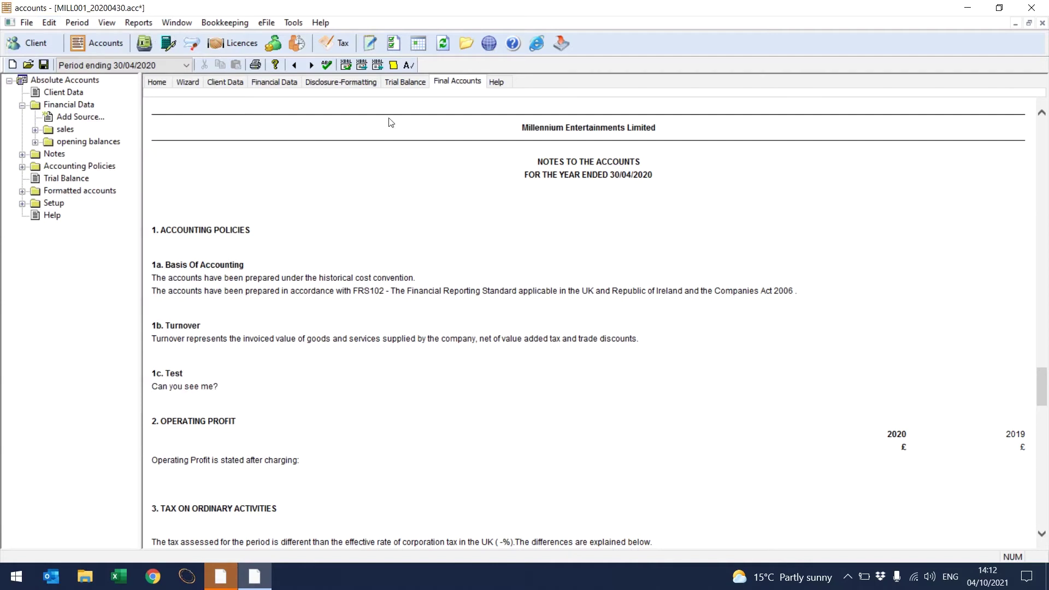
left_click(395, 91)
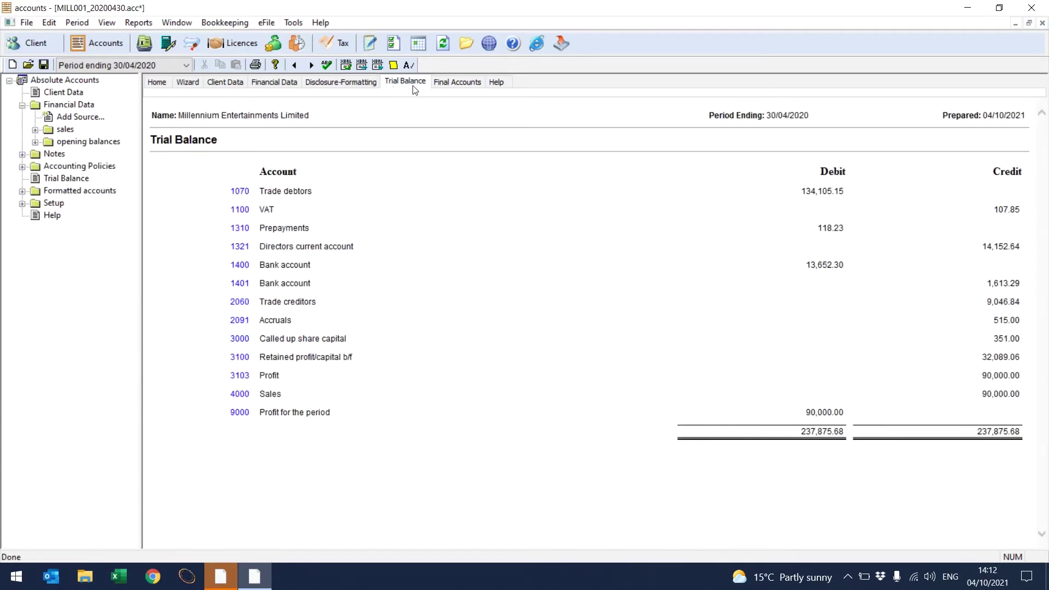
Step: Regenerate the accounts as Reduced Accounts and return to the top of the report
left_click(447, 85)
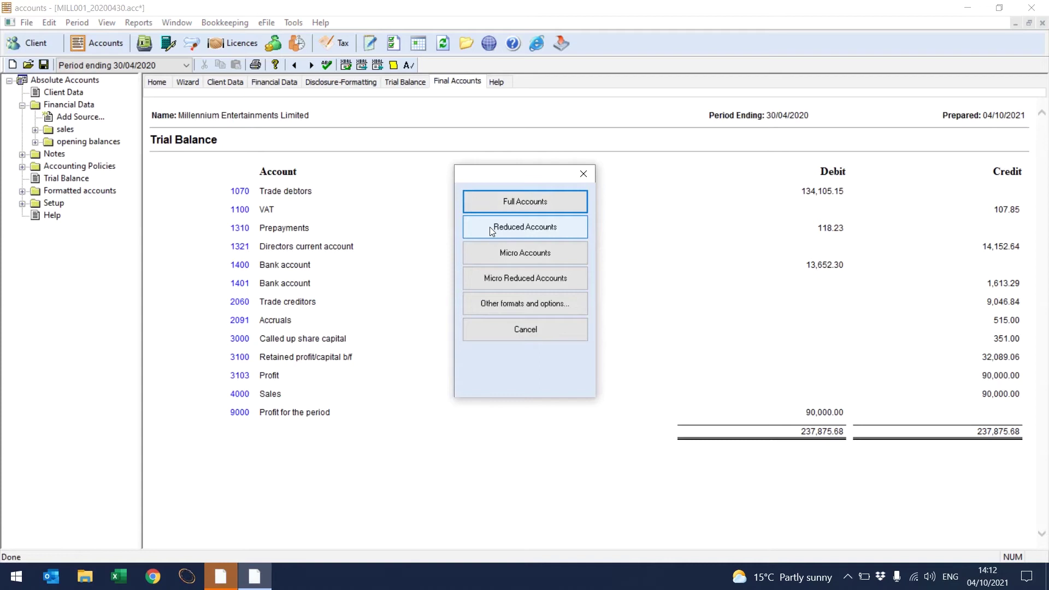
left_click(491, 227)
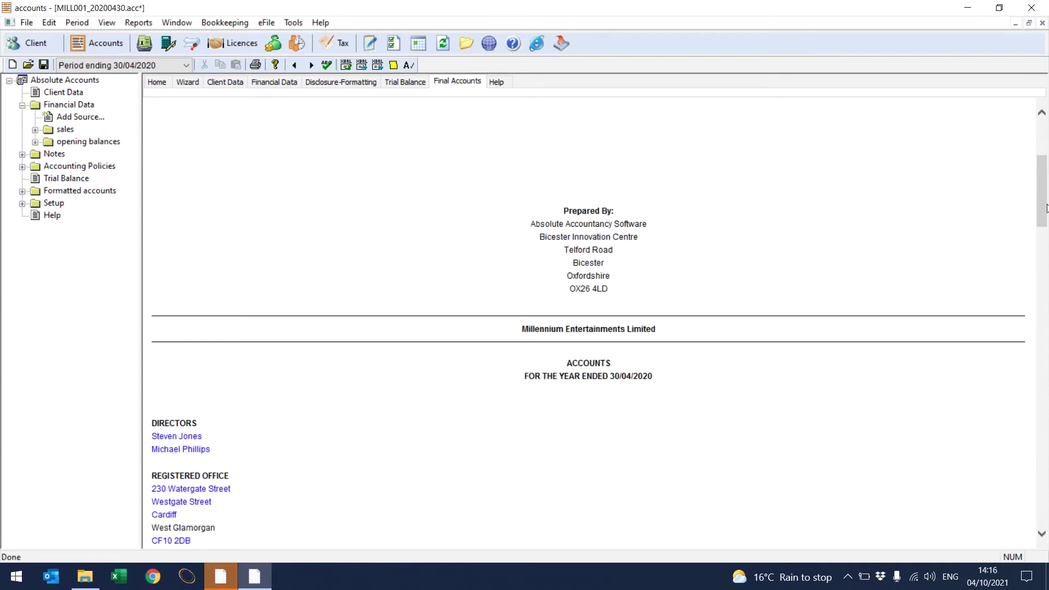
scroll(1046, 208, "up", 5)
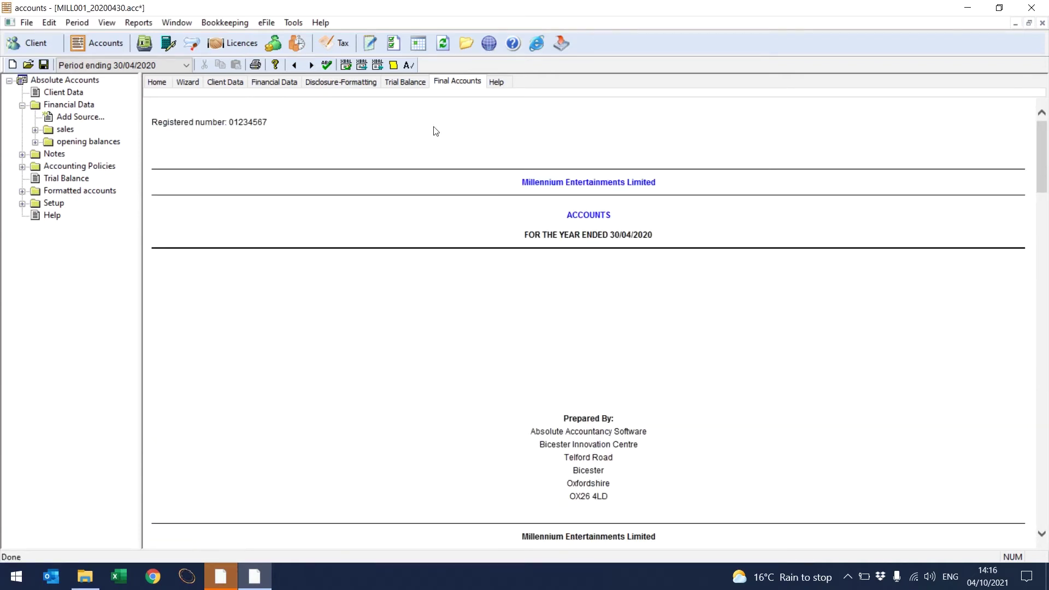
left_click(270, 23)
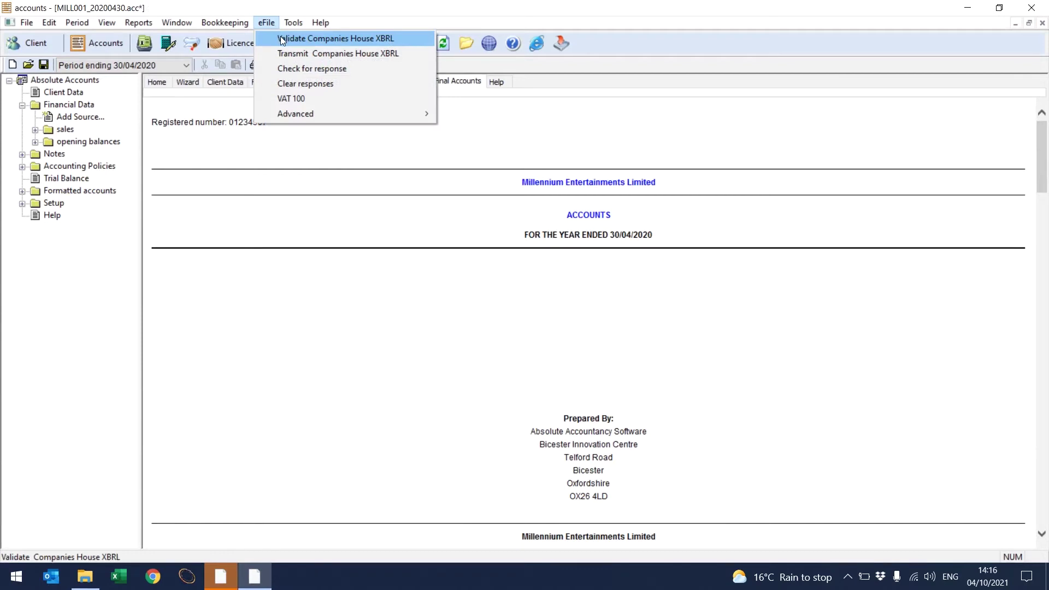
Step: Transmit the accounts to Companies House, check the response, and return to the Trial Balance
left_click(288, 55)
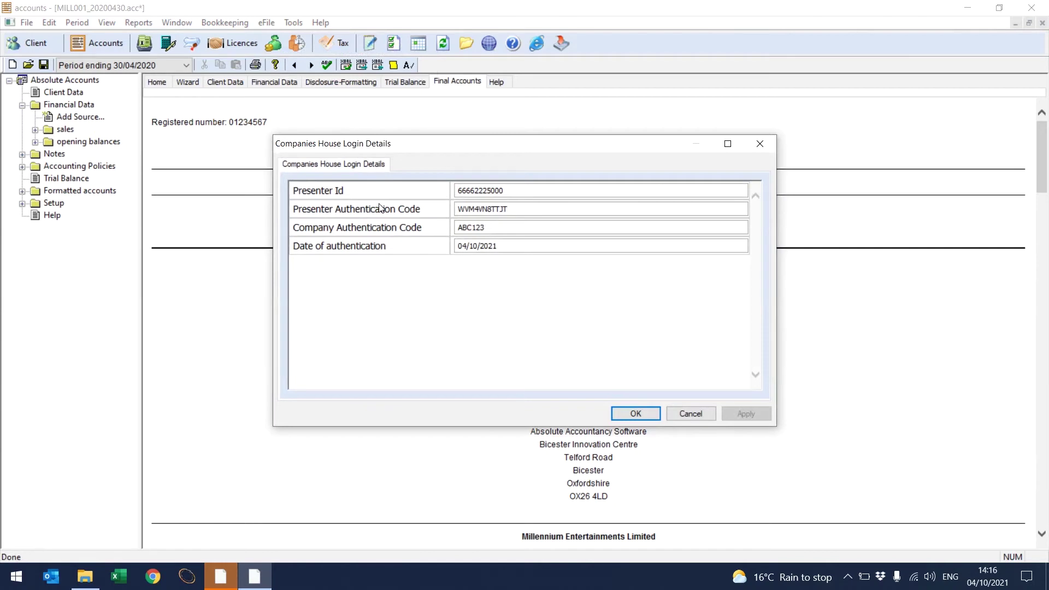
left_click(641, 414)
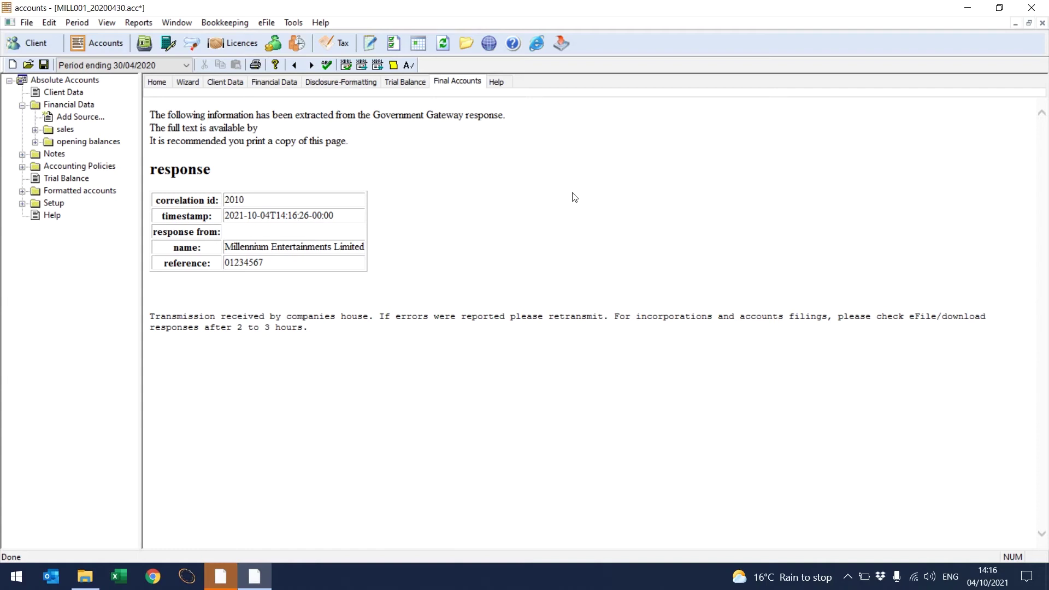
left_click(263, 24)
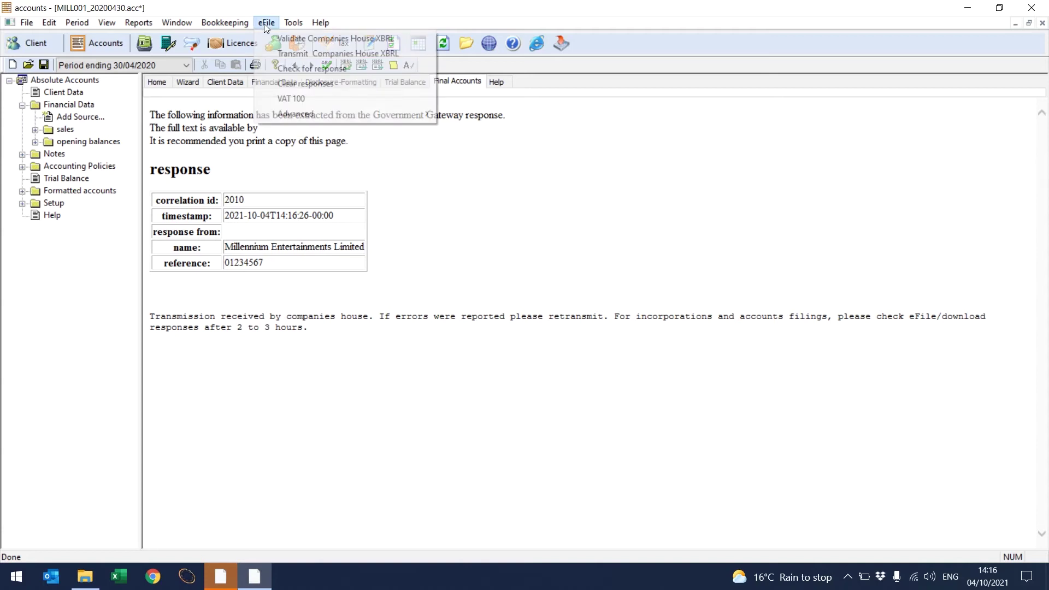
left_click(281, 70)
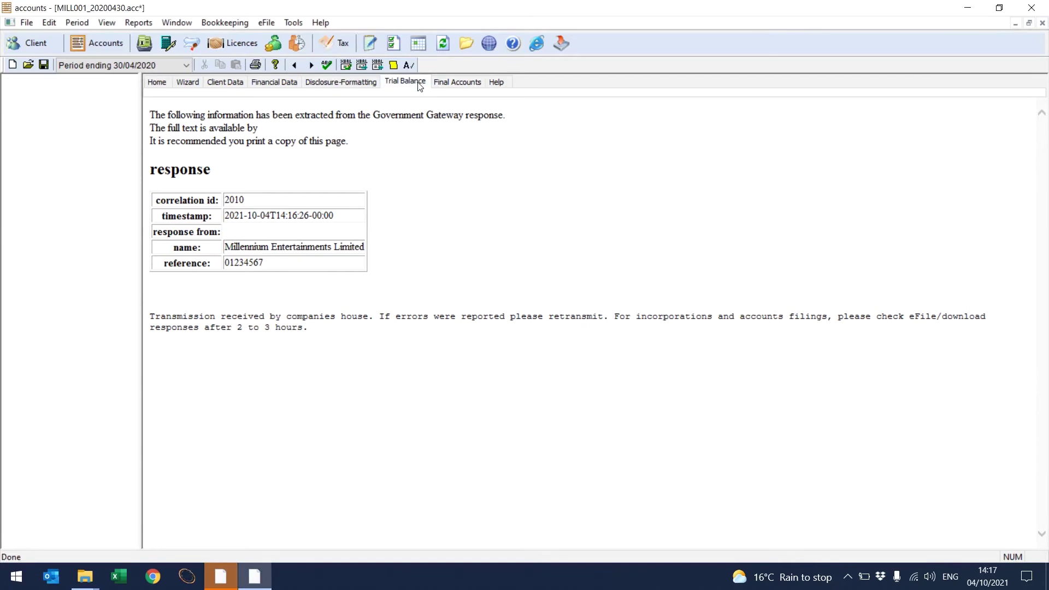
left_click(419, 86)
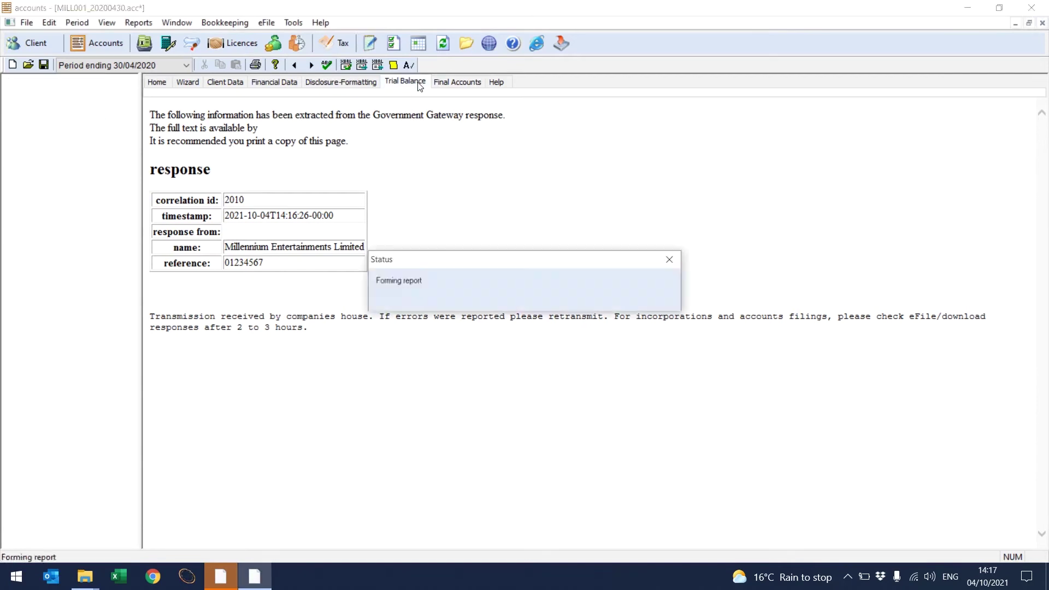
Step: Produce the Full Accounts for the year ended 30/04/2020
left_click(449, 83)
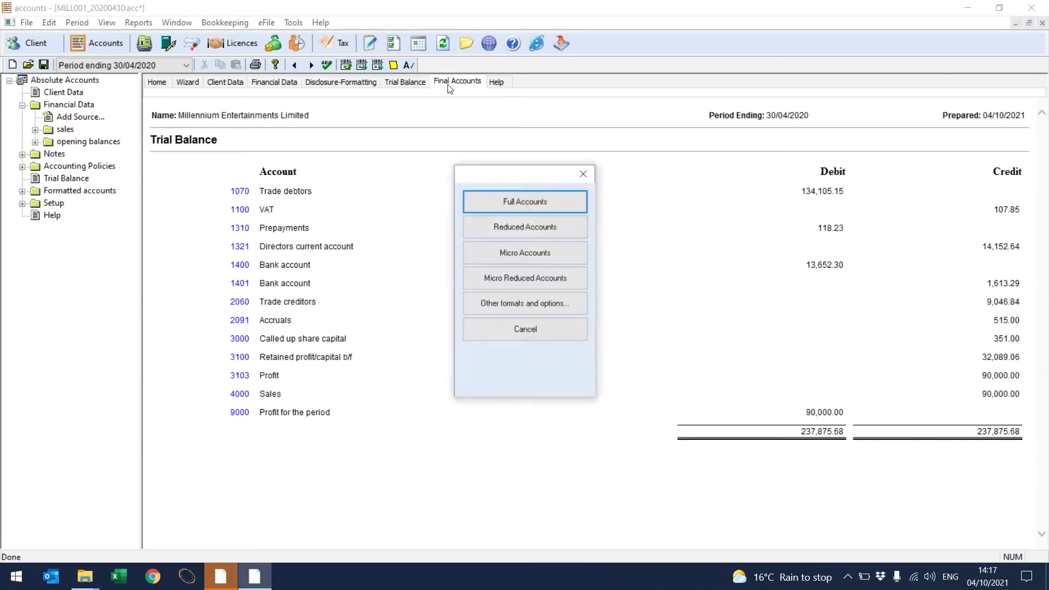
left_click(501, 200)
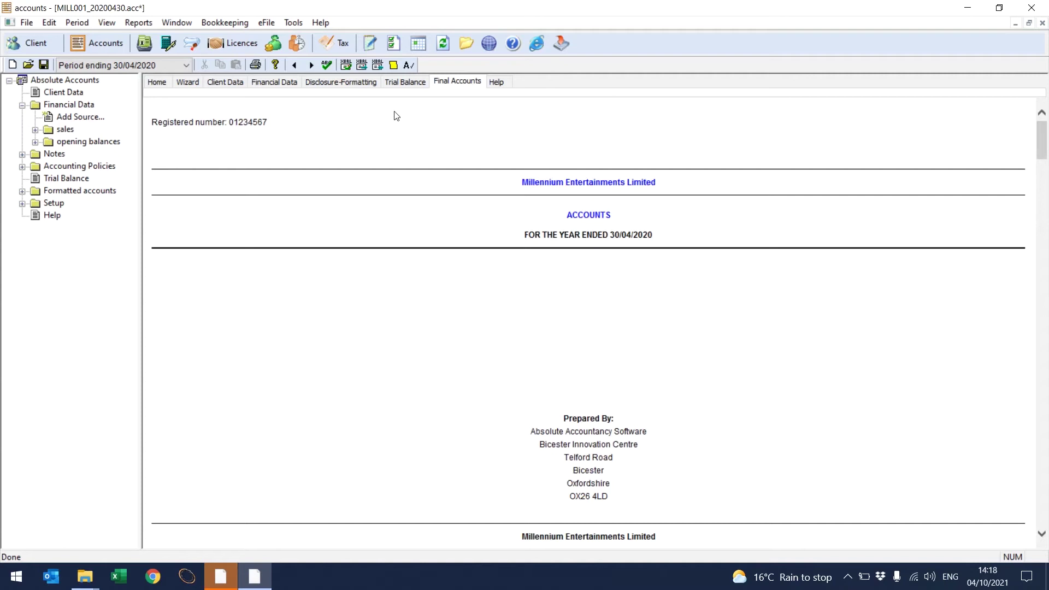
Step: Accept the capital allowance pools and adjusted profit, then open Millennium Entertainments Limited's CT600
left_click(341, 52)
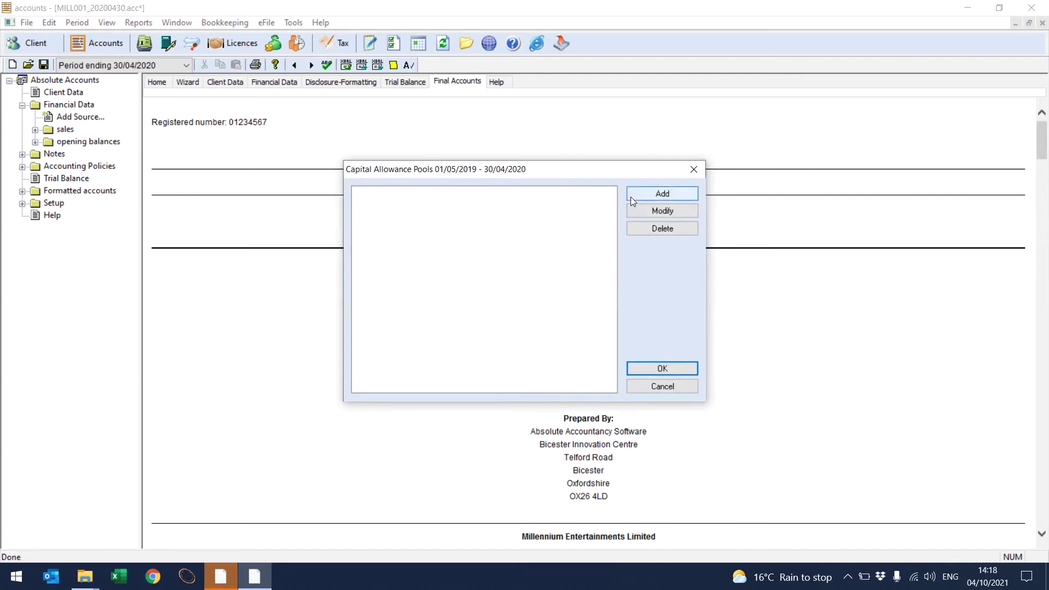
left_click(661, 369)
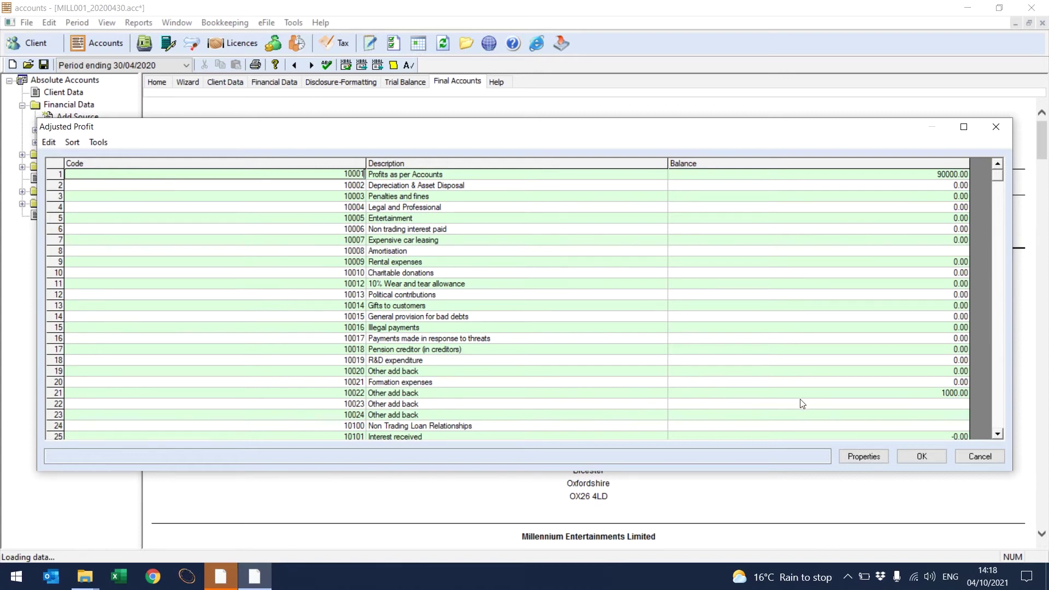
left_click(921, 456)
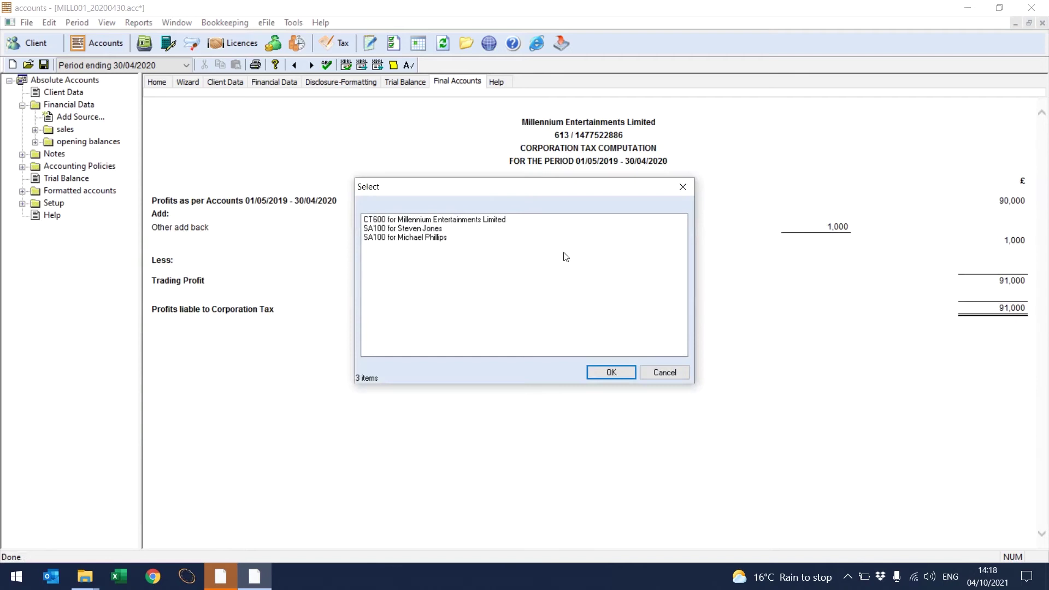
left_click(498, 224)
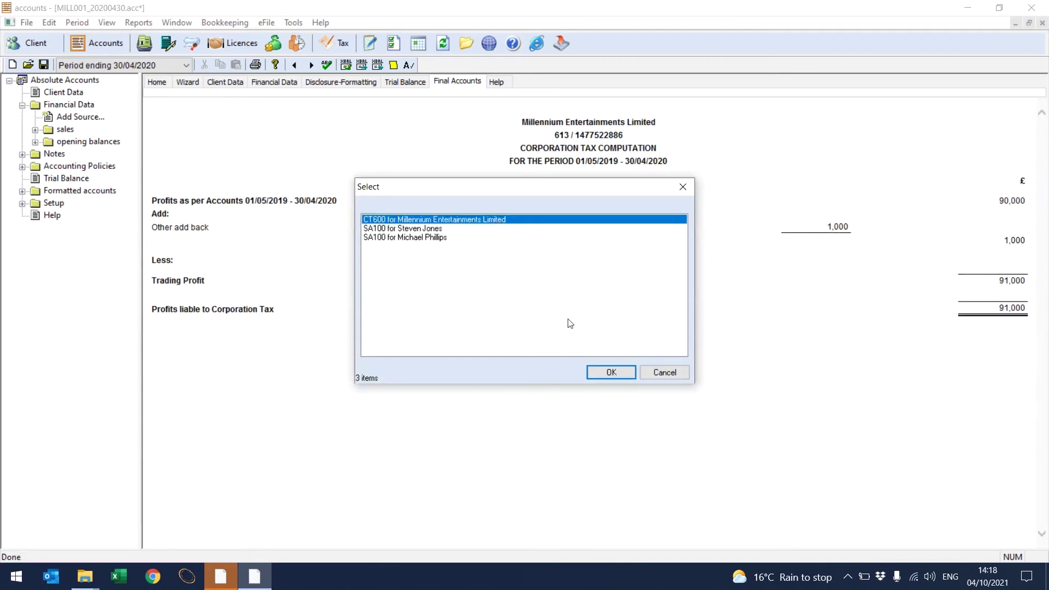
left_click(605, 372)
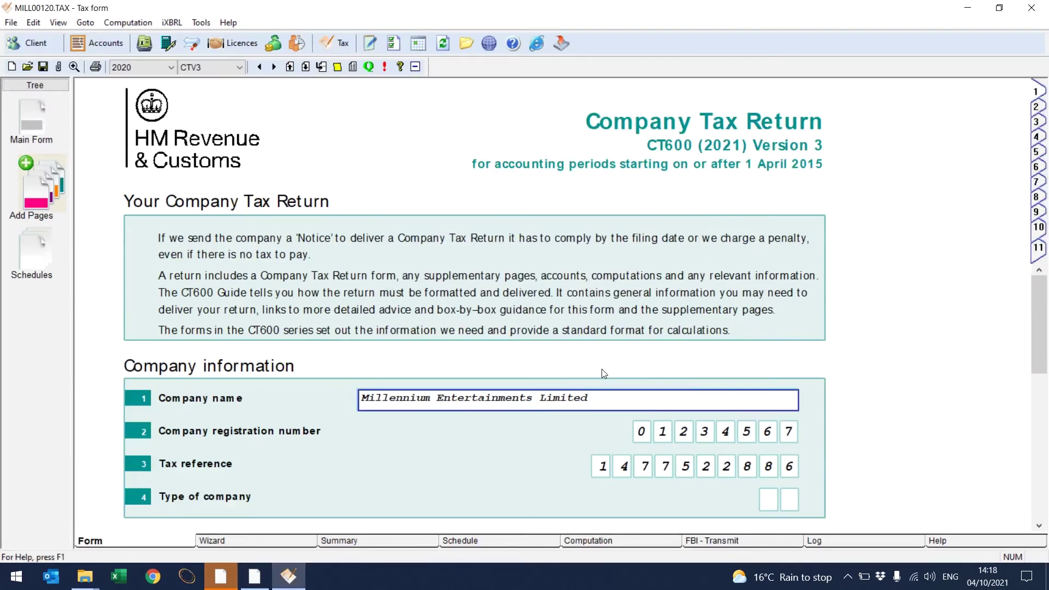
Step: Confirm the accounts and computations attachments, then review pages 2–4 and the return summary
left_click_drag(1043, 337, 1047, 420)
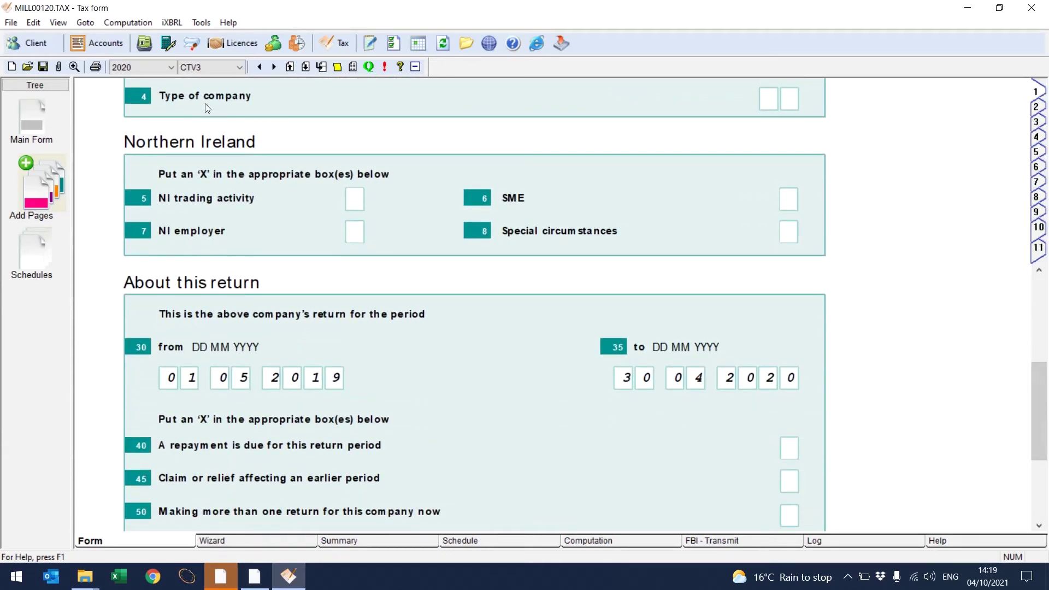
left_click(58, 67)
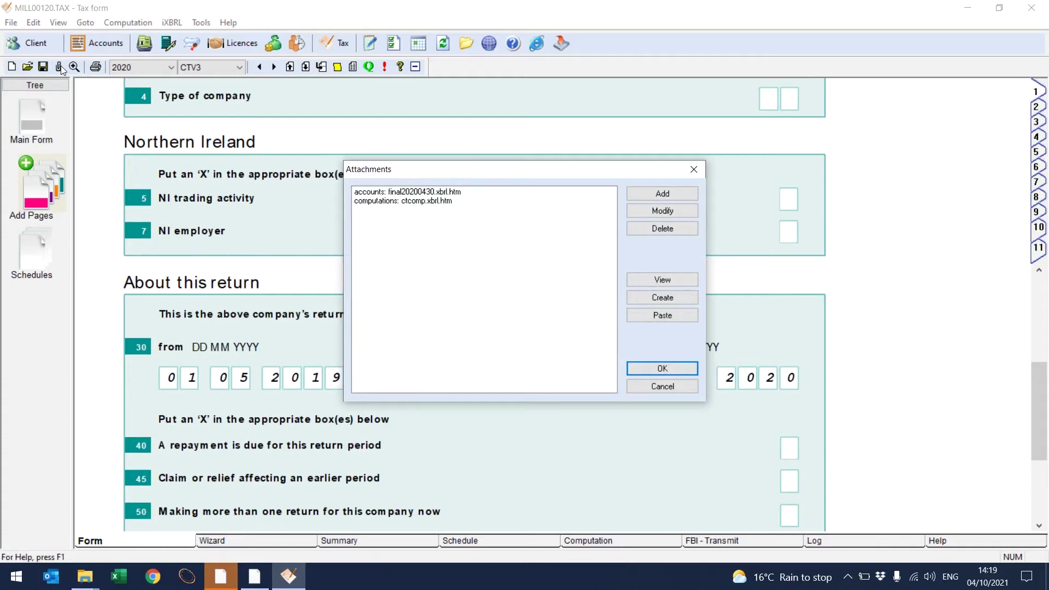
left_click(642, 369)
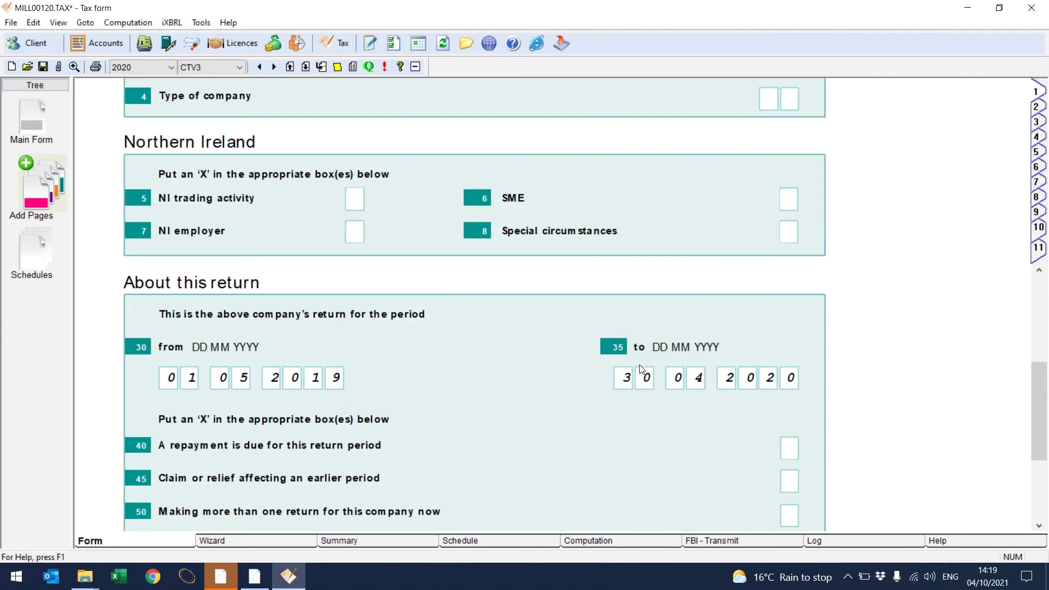
left_click(1038, 111)
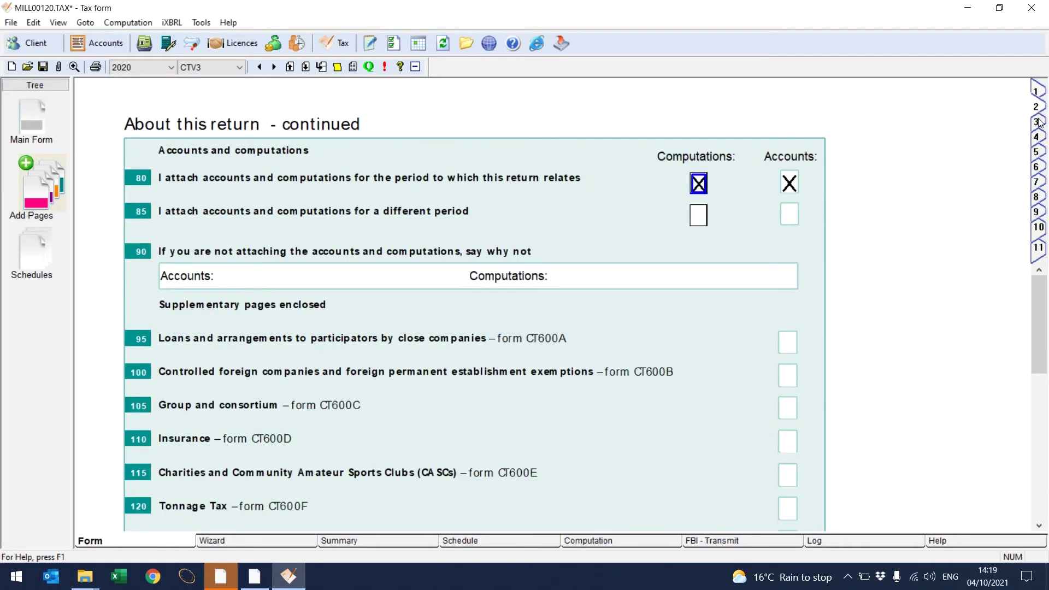
left_click(1038, 121)
left_click(1038, 137)
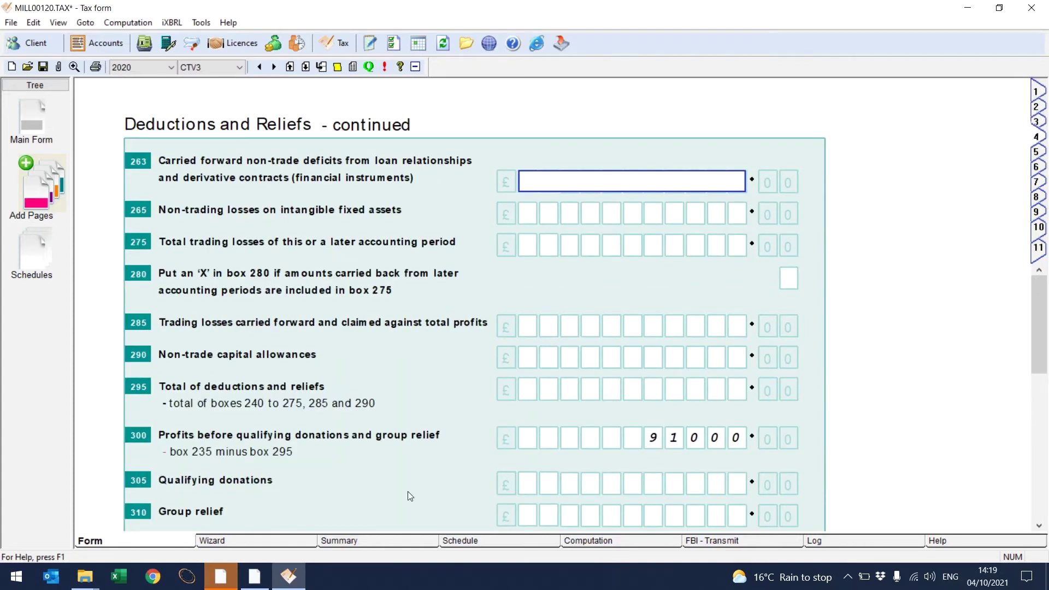
left_click(383, 543)
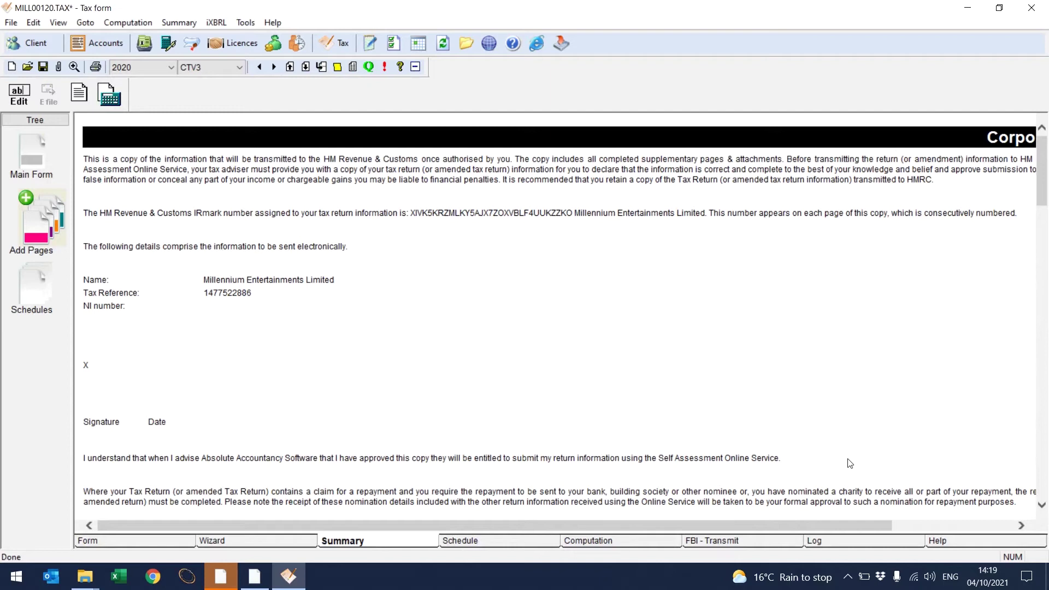
Step: Review the Summary down to the XBRL Data Elements Report, then show the Adjusted Profit schedule
scroll(1044, 508, "down", 8)
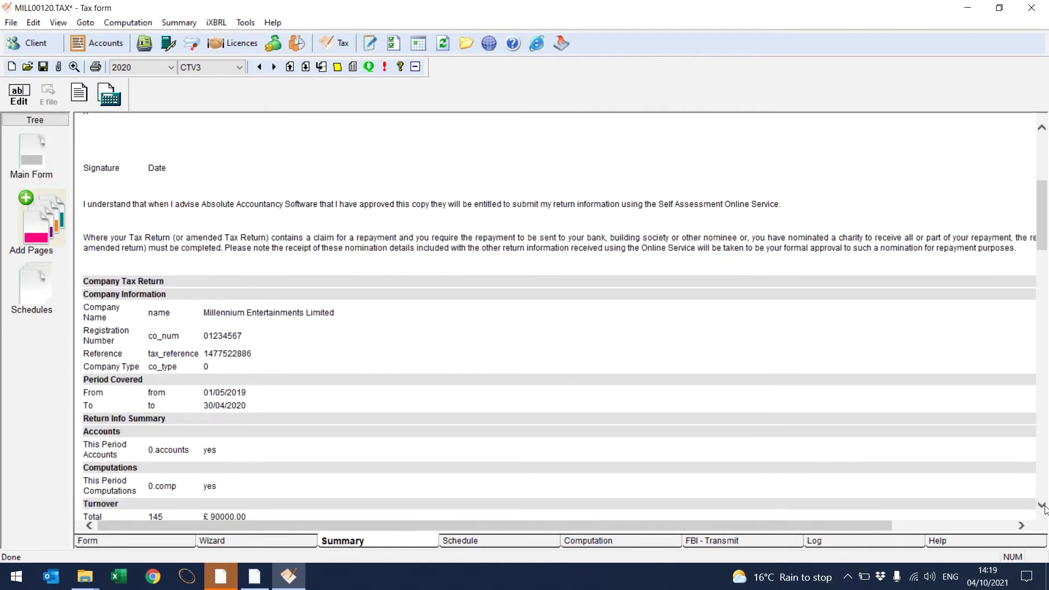
scroll(1043, 508, "down", 3)
scroll(1044, 508, "down", 5)
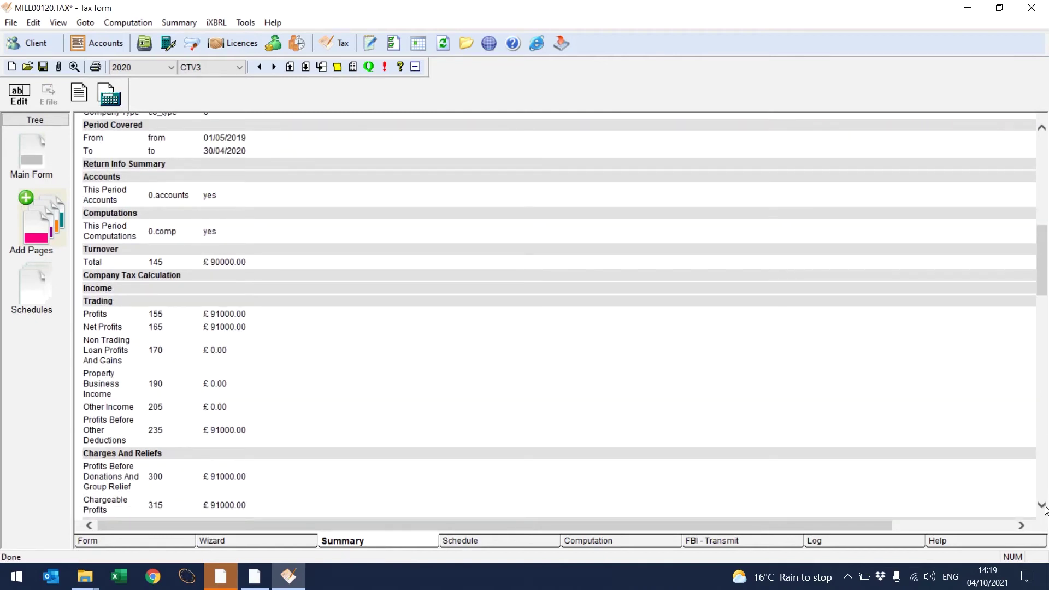
scroll(1044, 508, "down", 8)
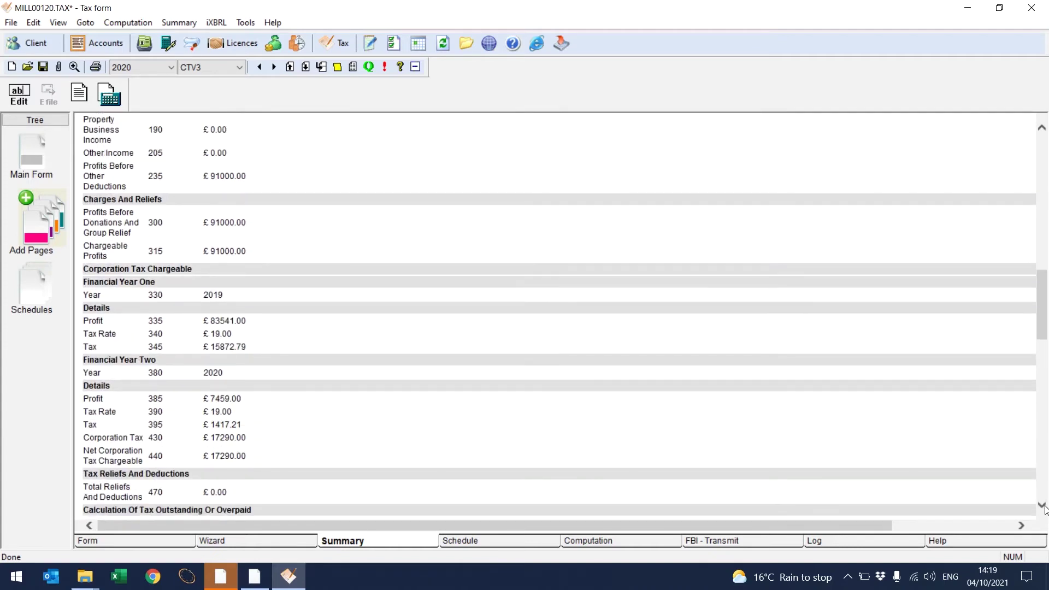
scroll(1043, 508, "down", 20)
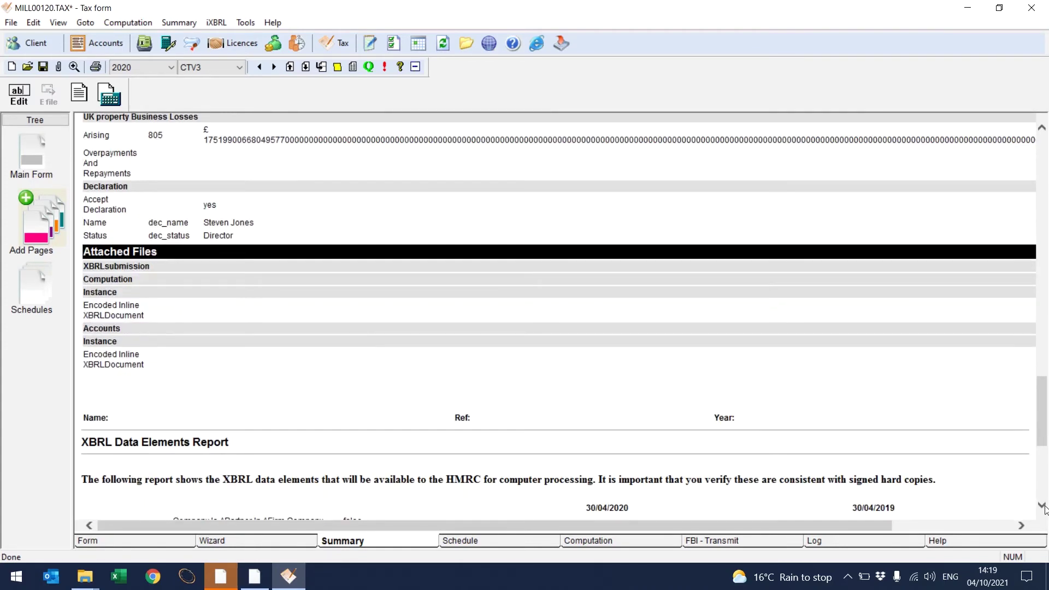
scroll(1044, 508, "down", 9)
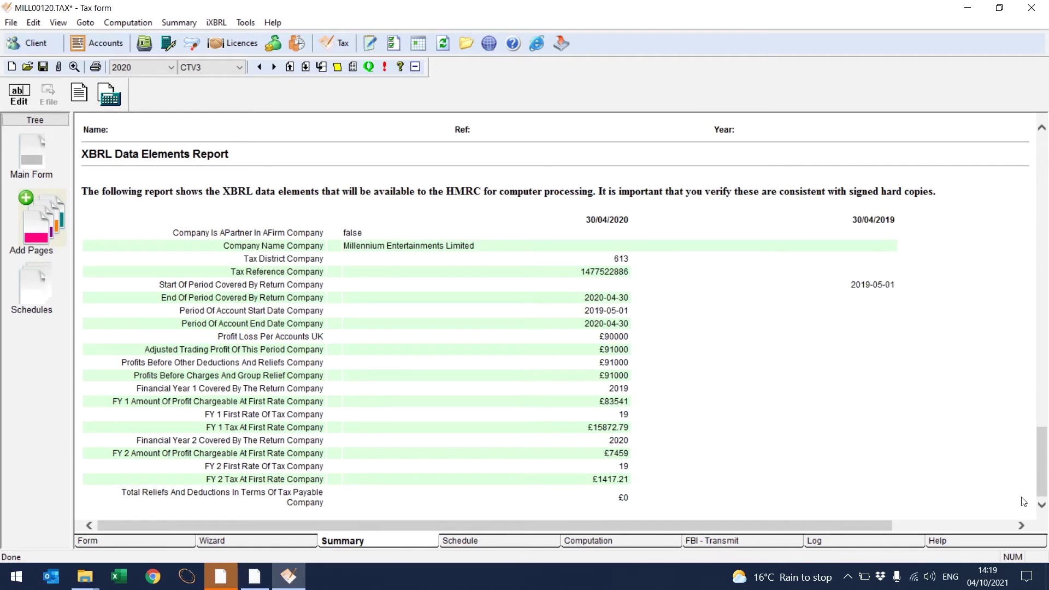
left_click(647, 547)
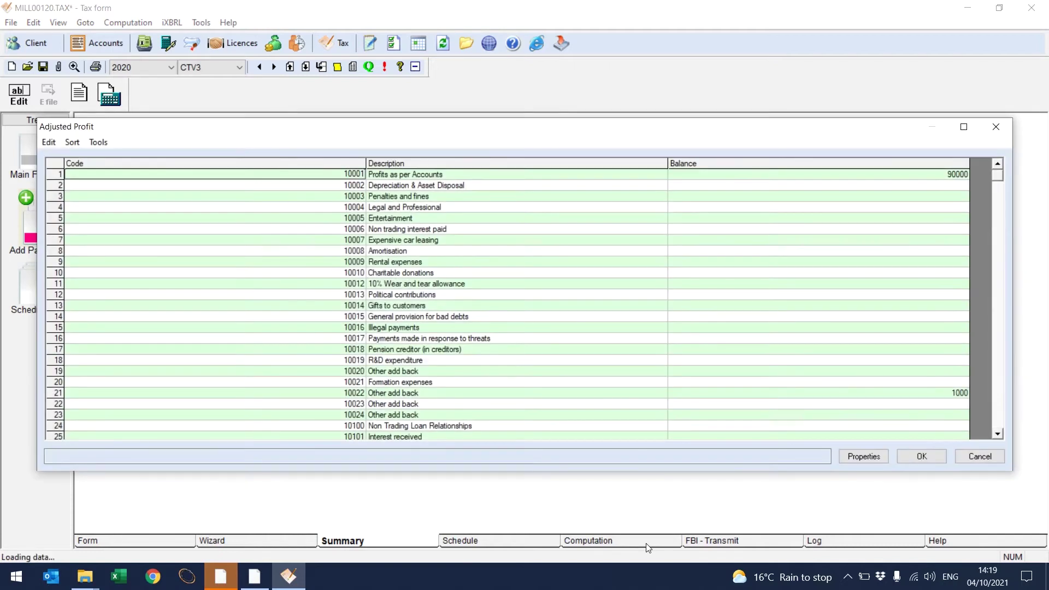
Step: Accept the adjusted profit, review tax payable of 17,290.00, and build the CT600 transmission message
left_click(921, 456)
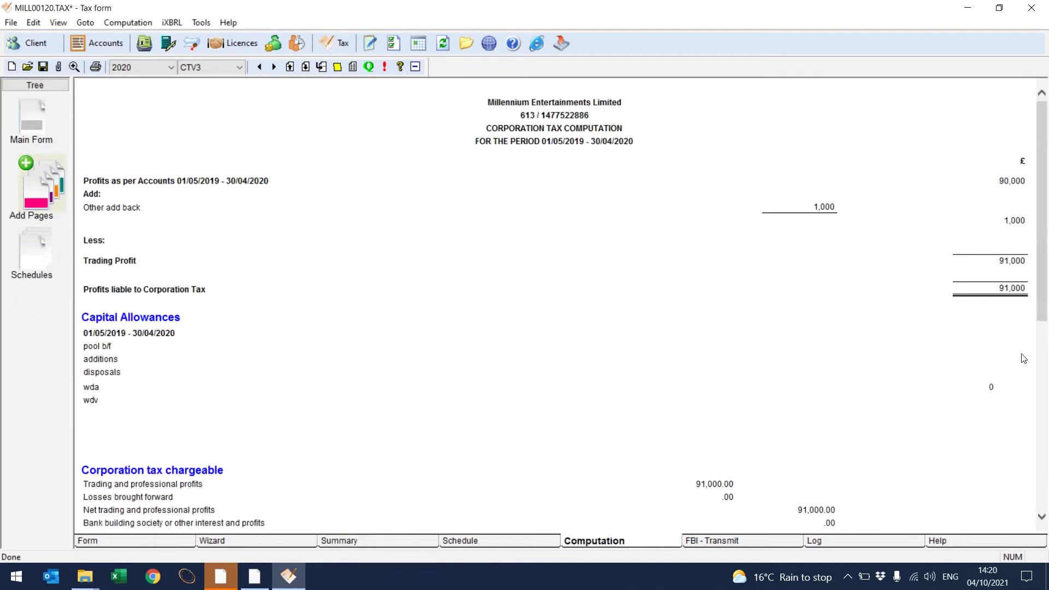
left_click_drag(1044, 313, 1046, 493)
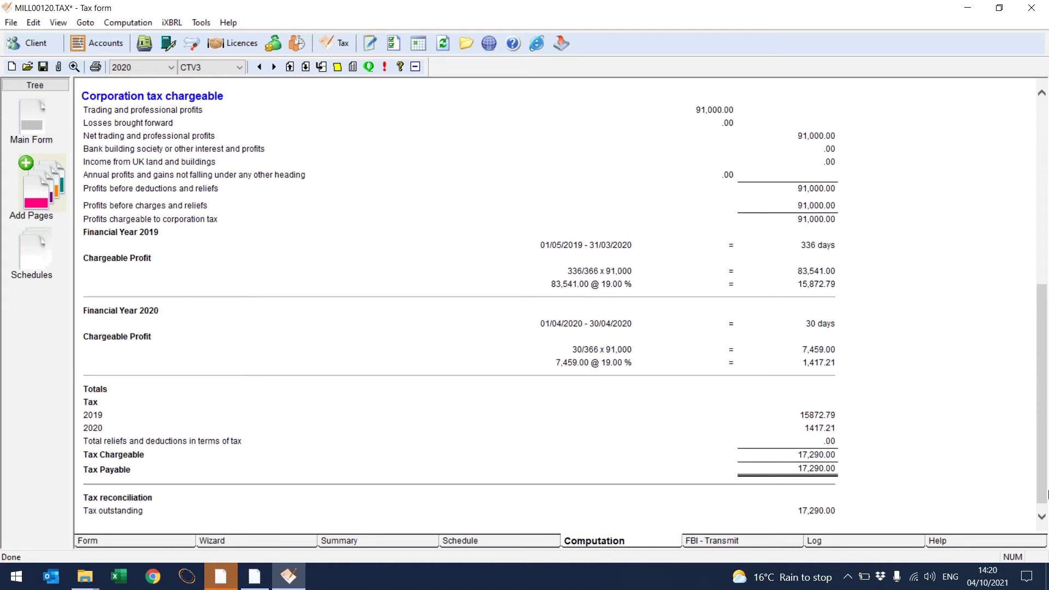
left_click(748, 543)
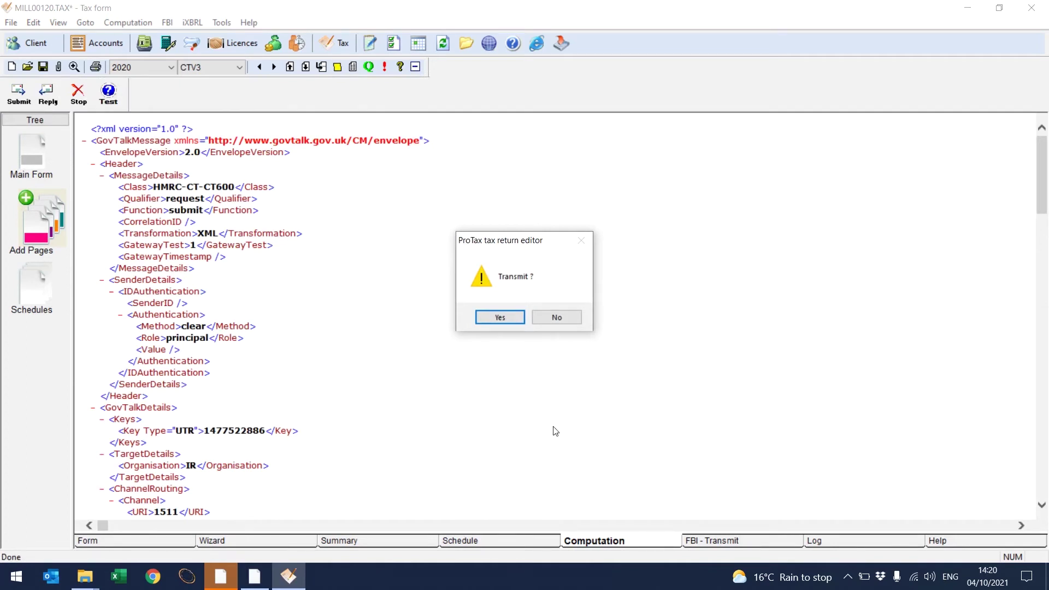
Step: Transmit the CT600 to HMRC with the saved gateway login and check the submission log
left_click(500, 317)
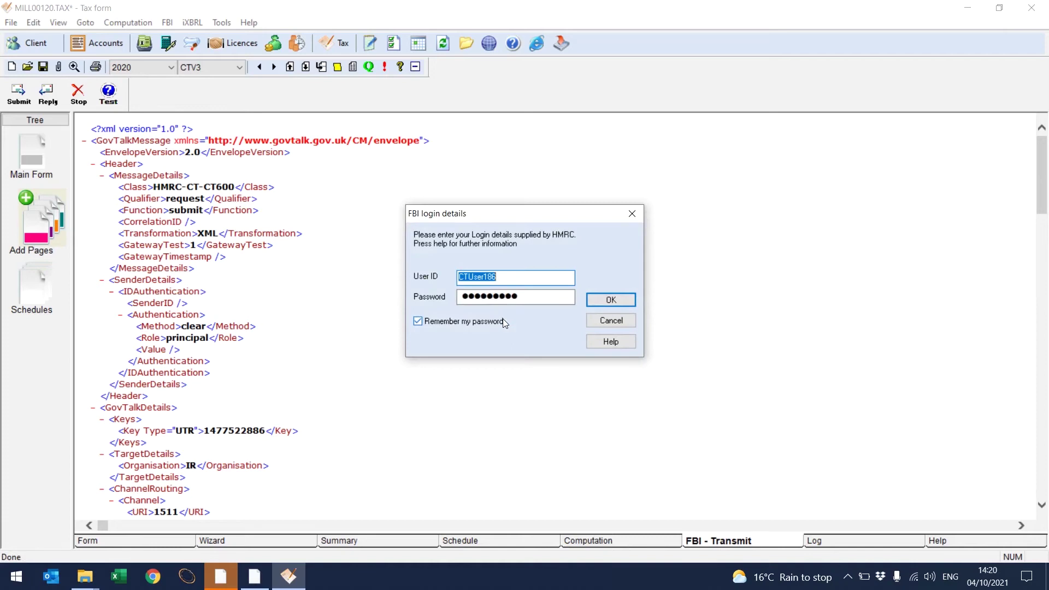
left_click(607, 300)
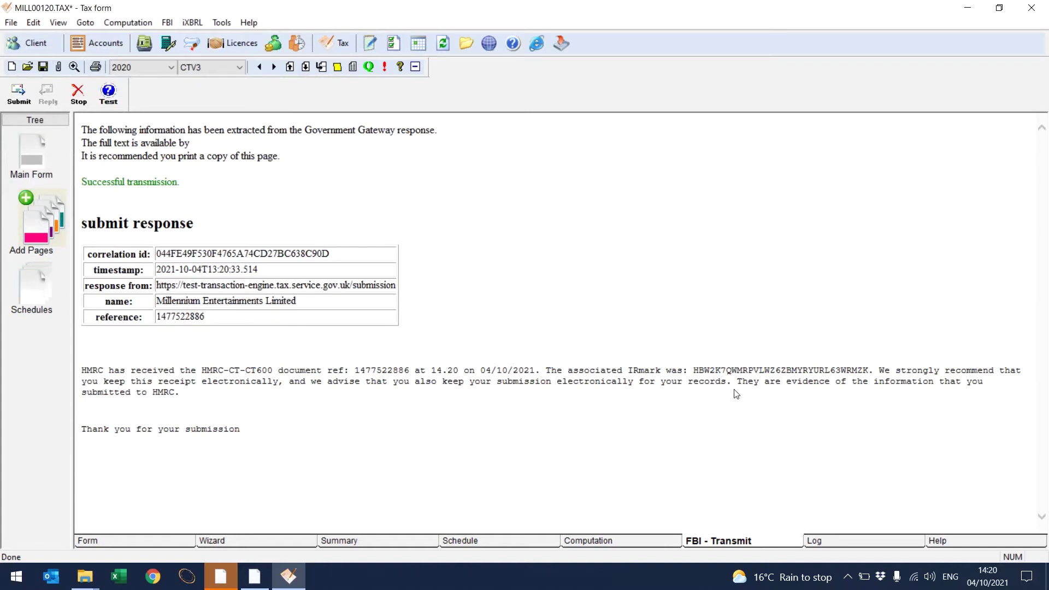
left_click(872, 542)
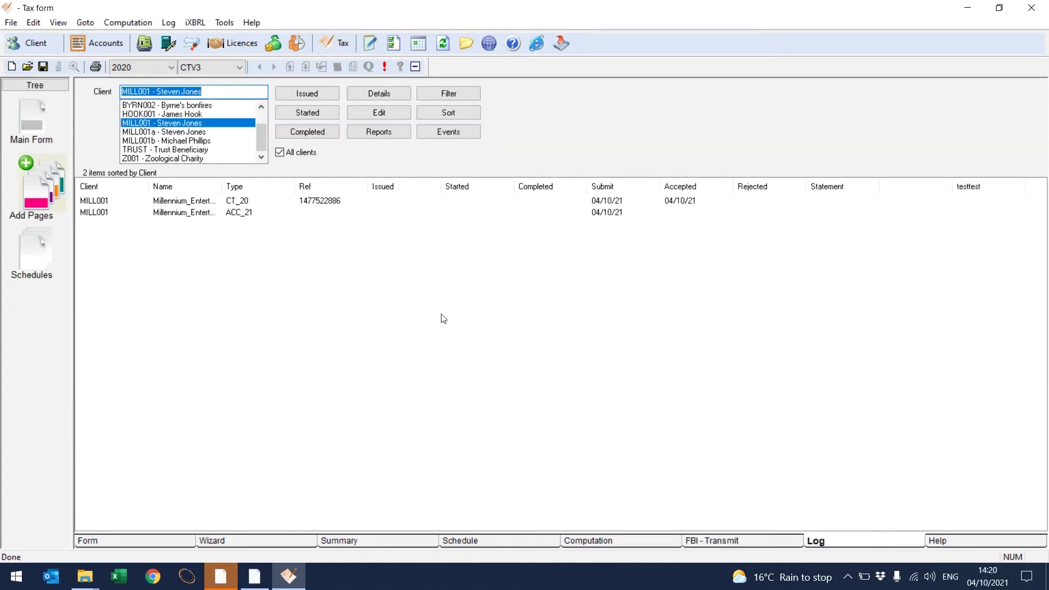
Step: Inspect the CT_20 submission entry, then return to the Millennium Entertainments record in ClientBase
left_click(191, 203)
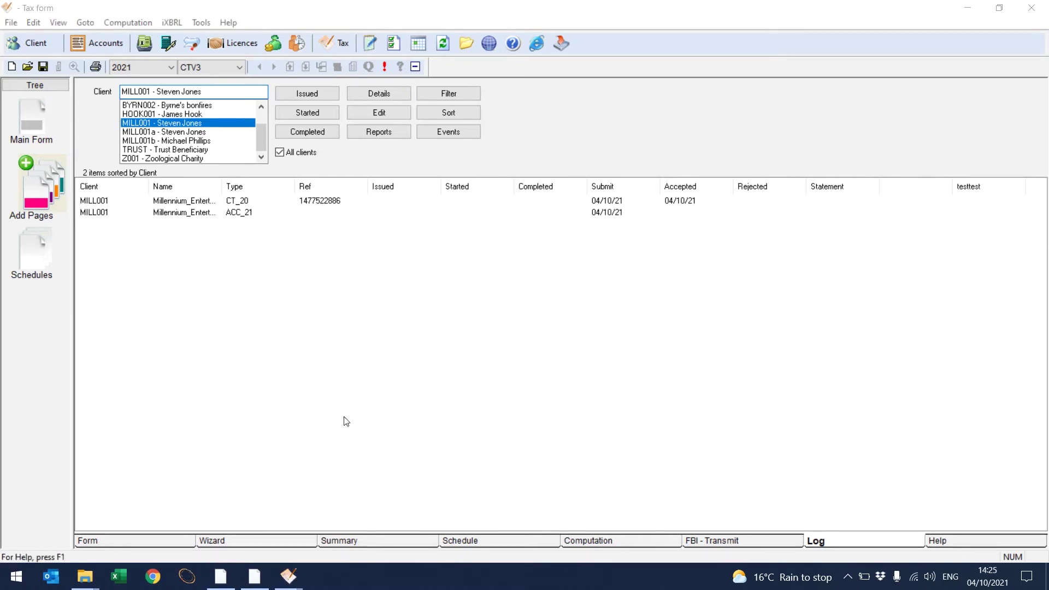
left_click(224, 578)
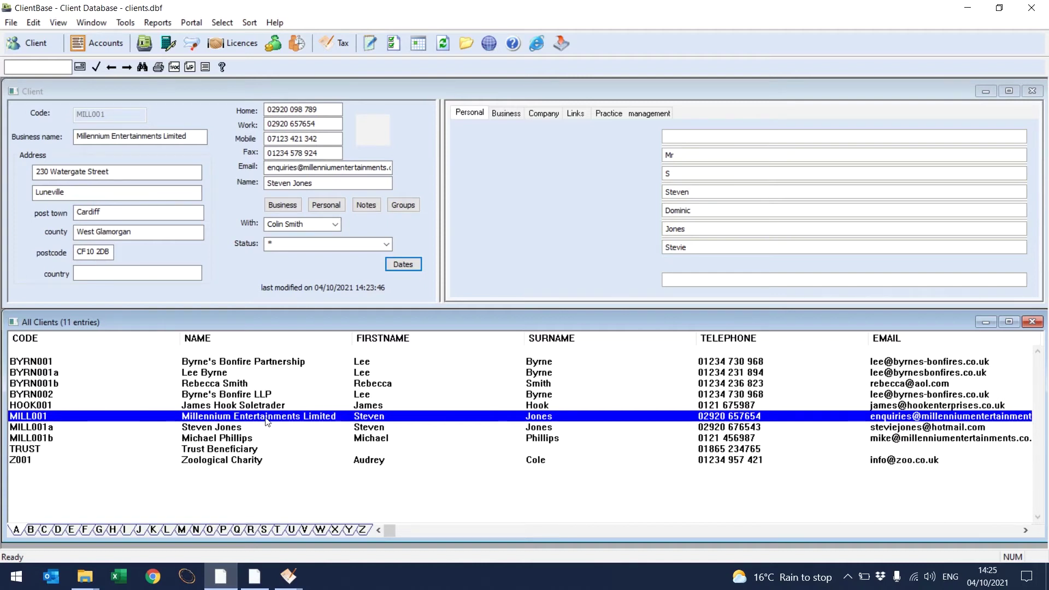
left_click(407, 268)
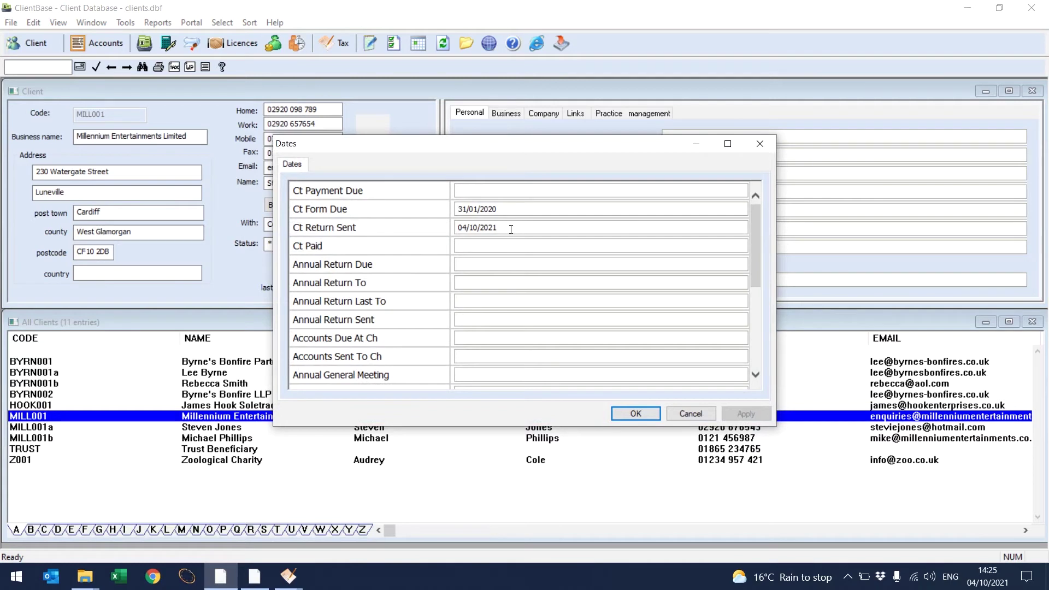
left_click(635, 413)
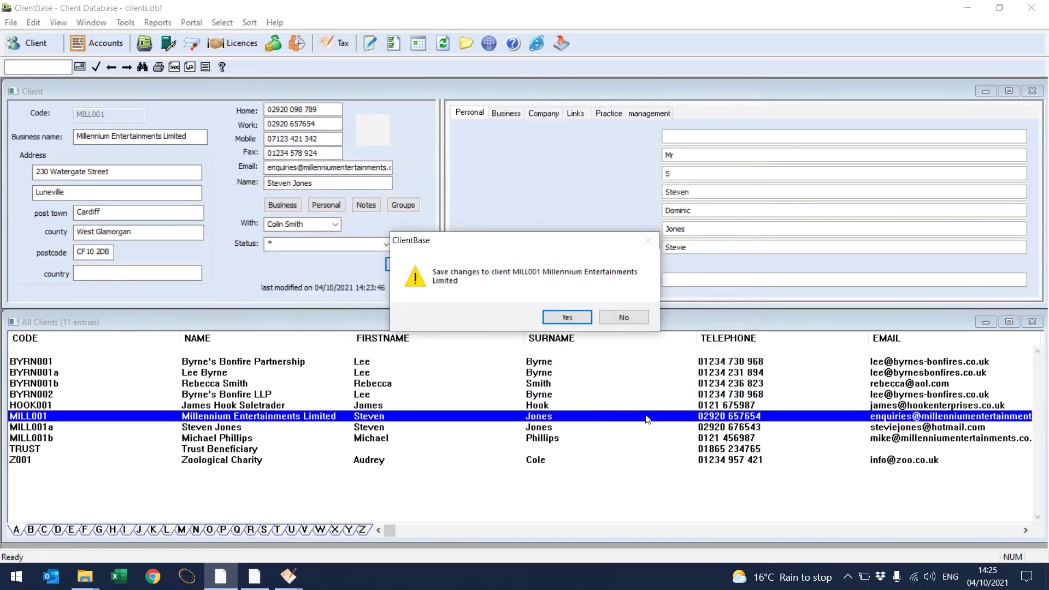
left_click(568, 317)
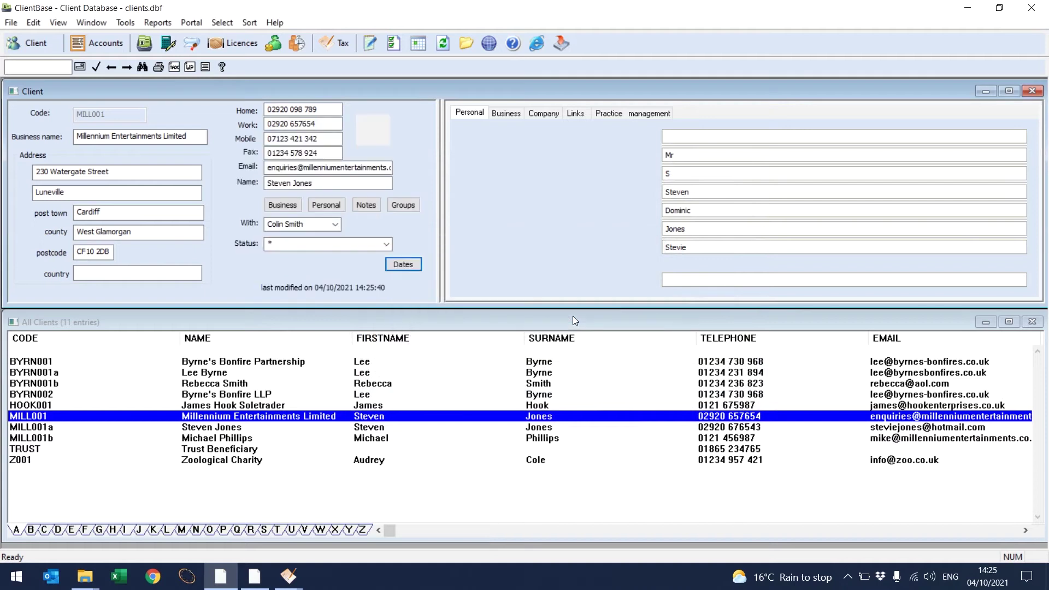
left_click(447, 362)
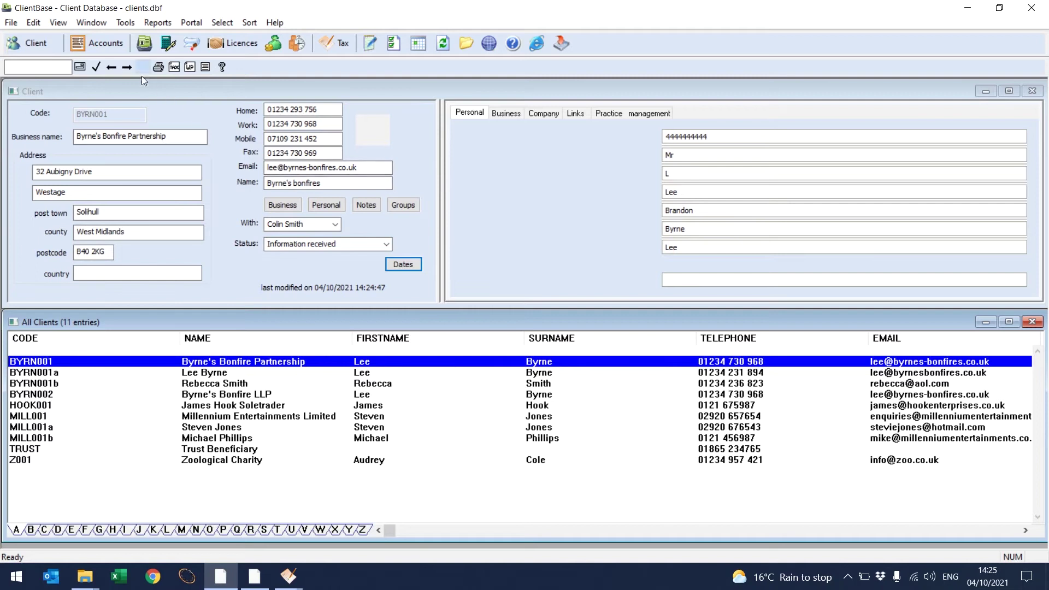
Step: Open BYRN001's accounts for the period ending 31/03/2020 in a maximised window
left_click(110, 46)
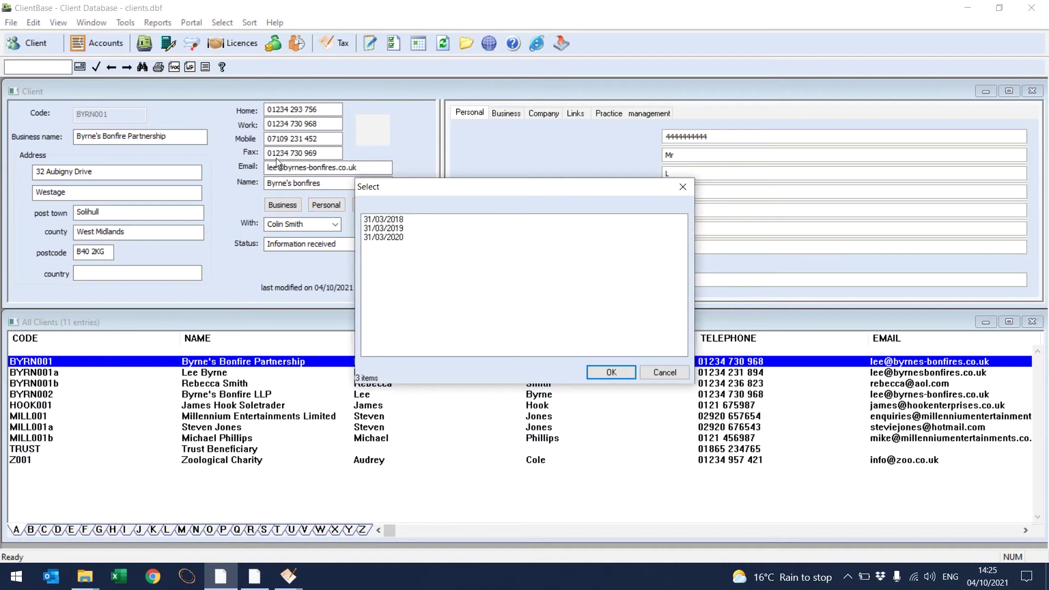
left_click(384, 239)
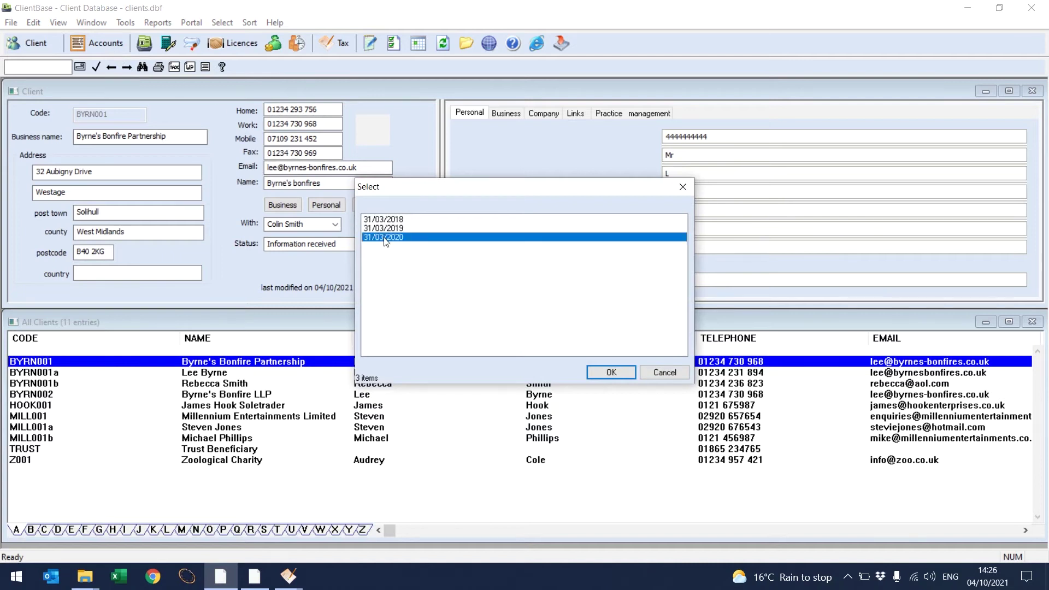
left_click(607, 372)
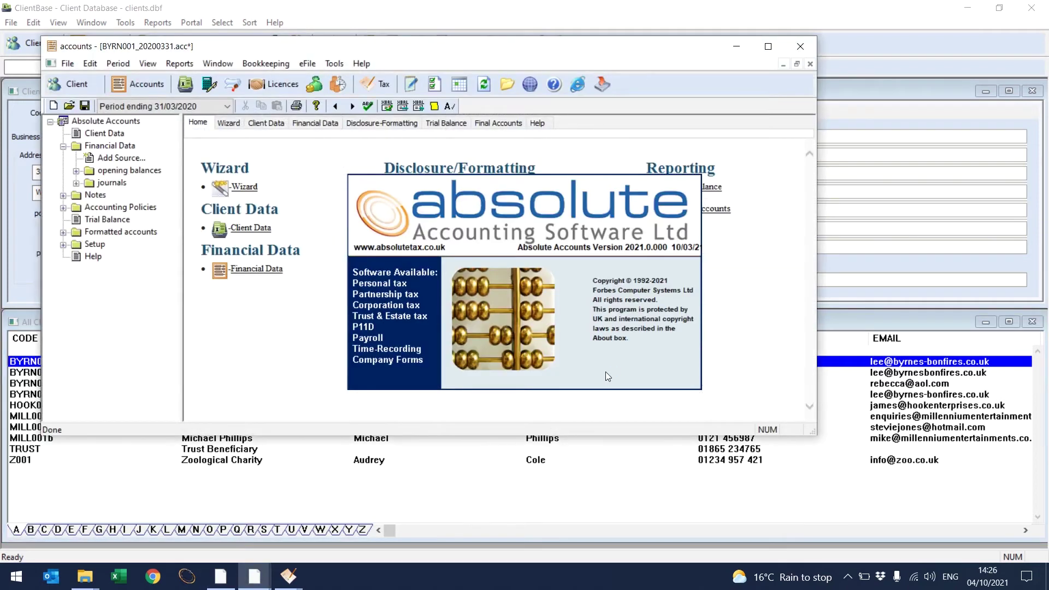
left_click(766, 52)
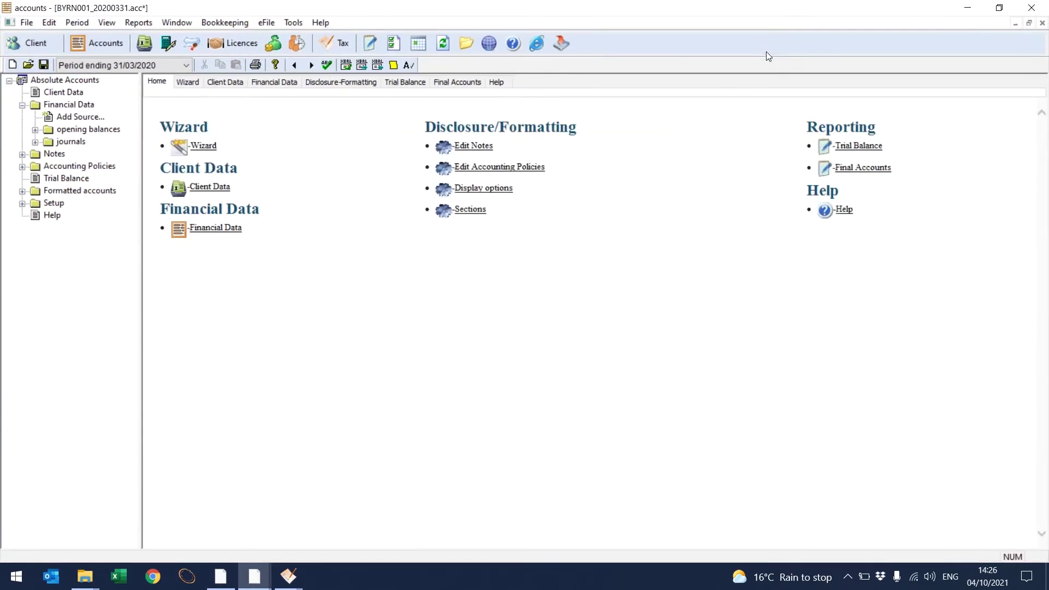
Step: Review the client's common data, including accounting period settings and depreciation rates
left_click(238, 86)
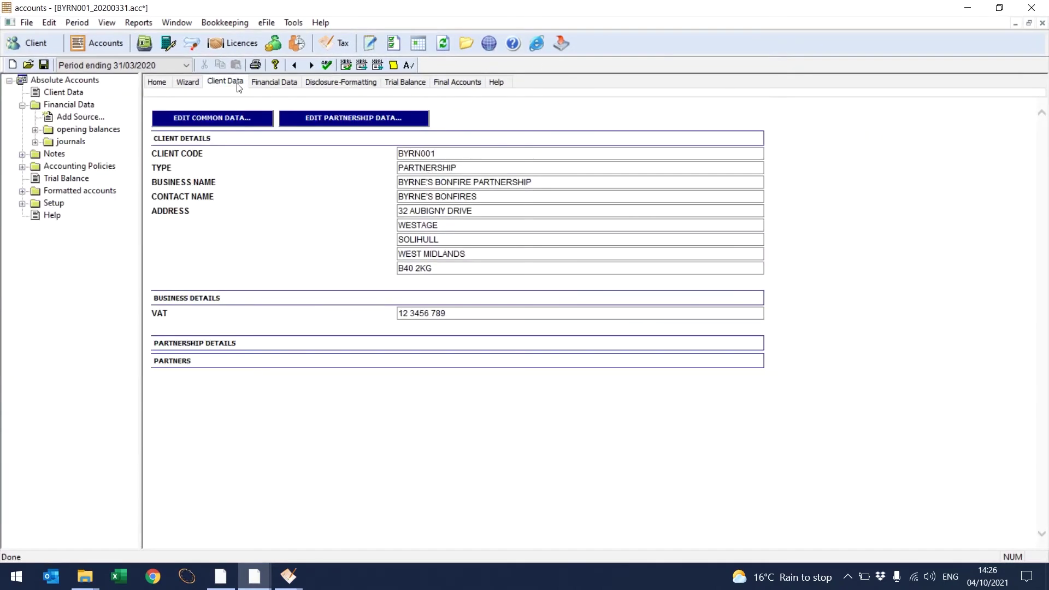
left_click(232, 119)
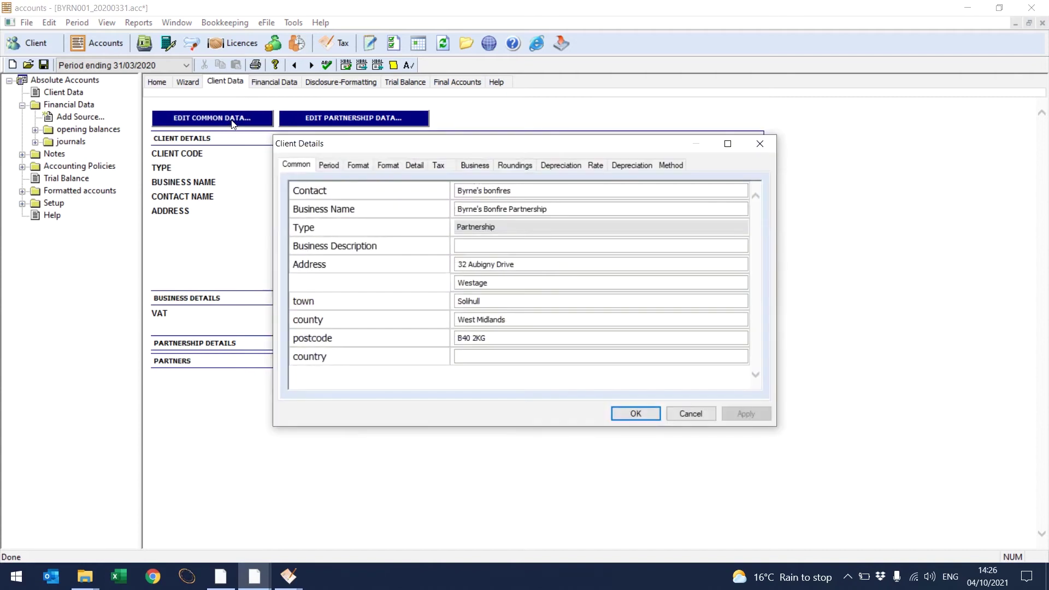
left_click(331, 165)
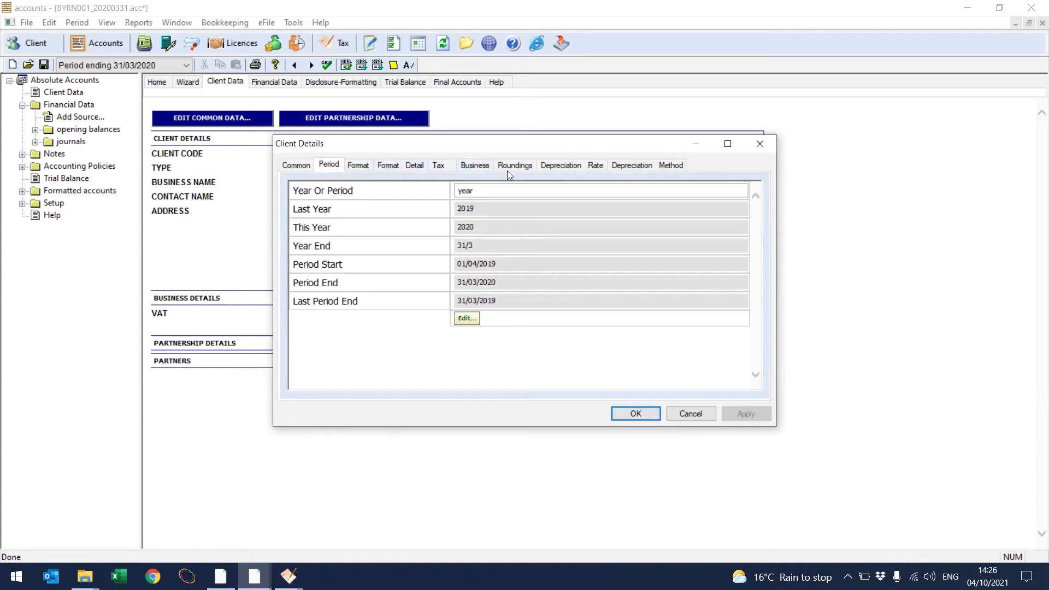
left_click(552, 167)
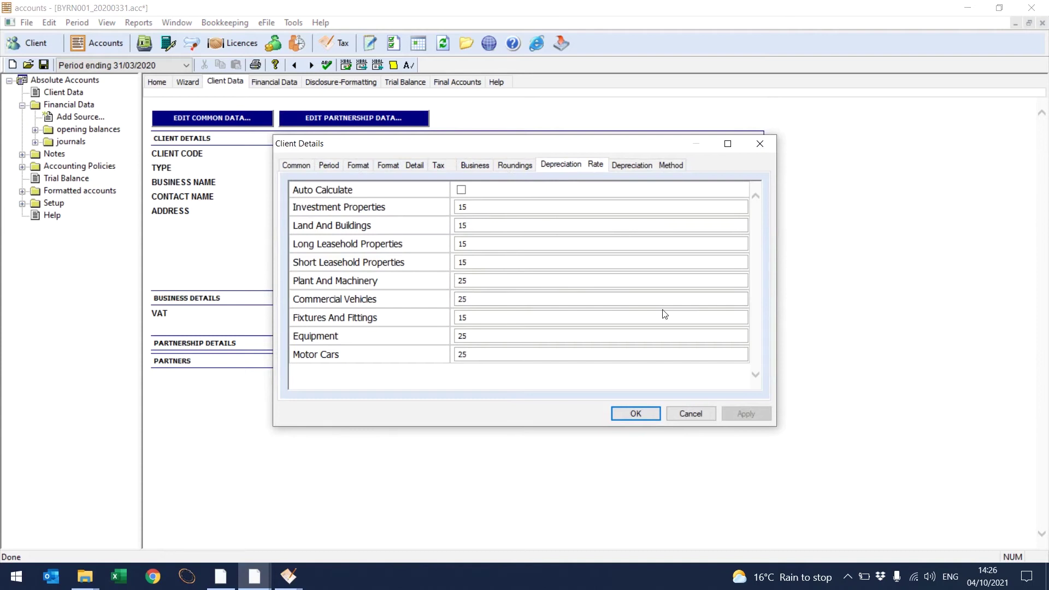
left_click(645, 413)
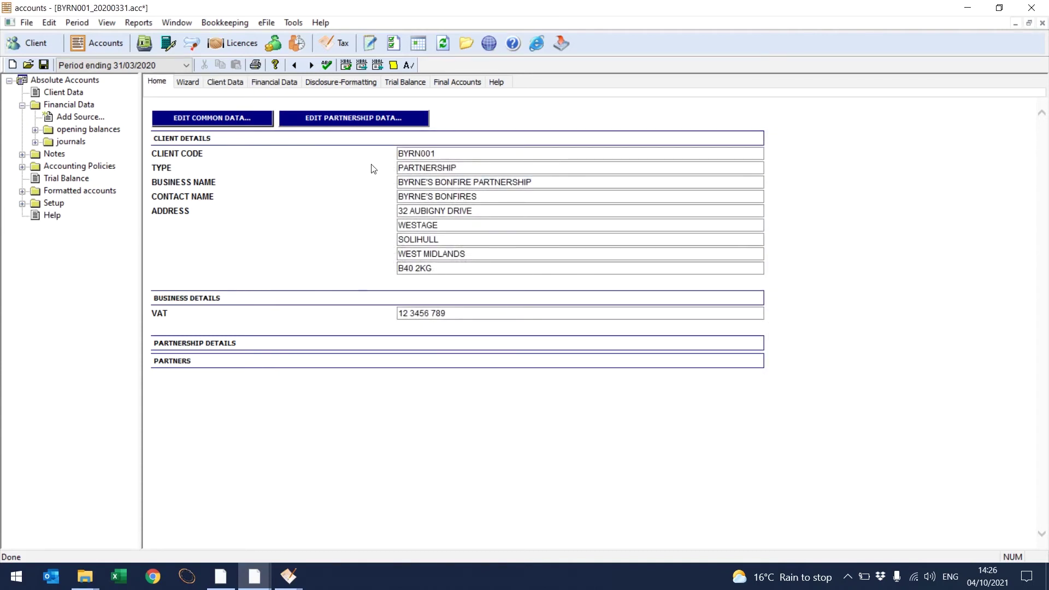
Step: Refresh partnership data from ClientBase: shares 25%, 50%, 25% and Partner 2 salary 5000
left_click(365, 125)
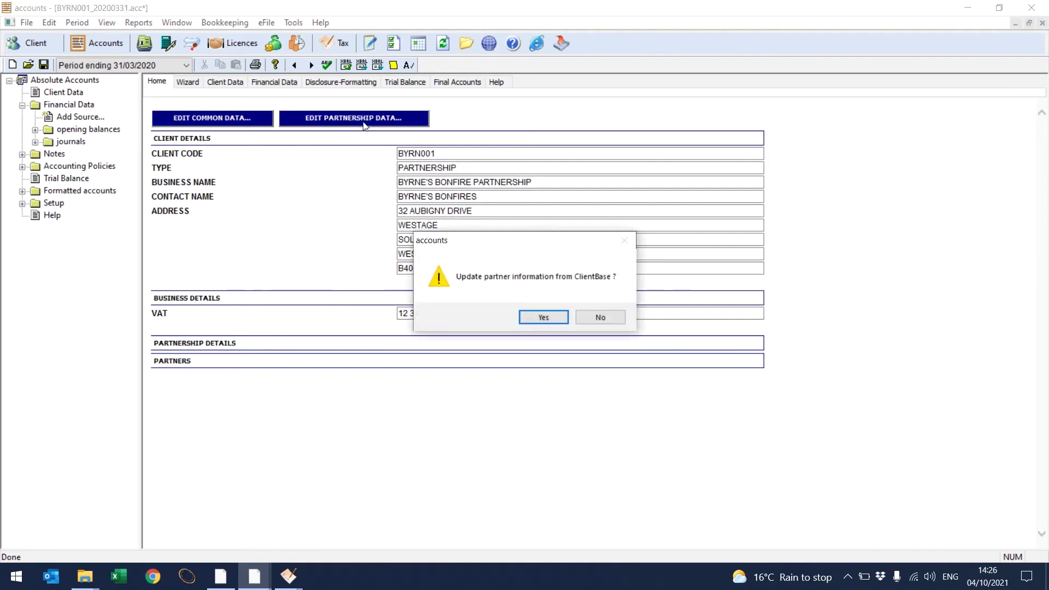
left_click(543, 318)
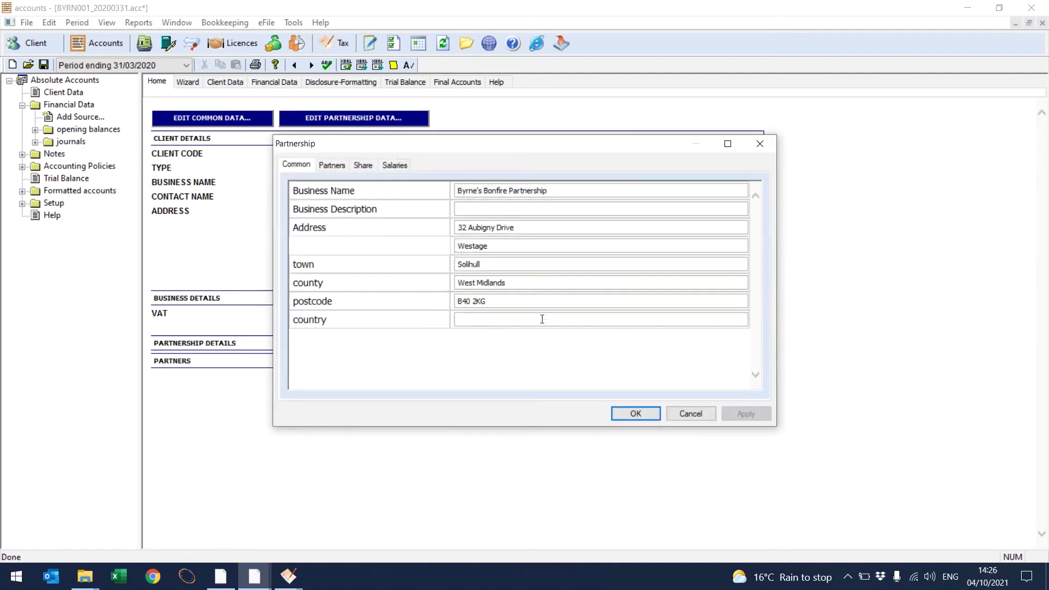
left_click(337, 165)
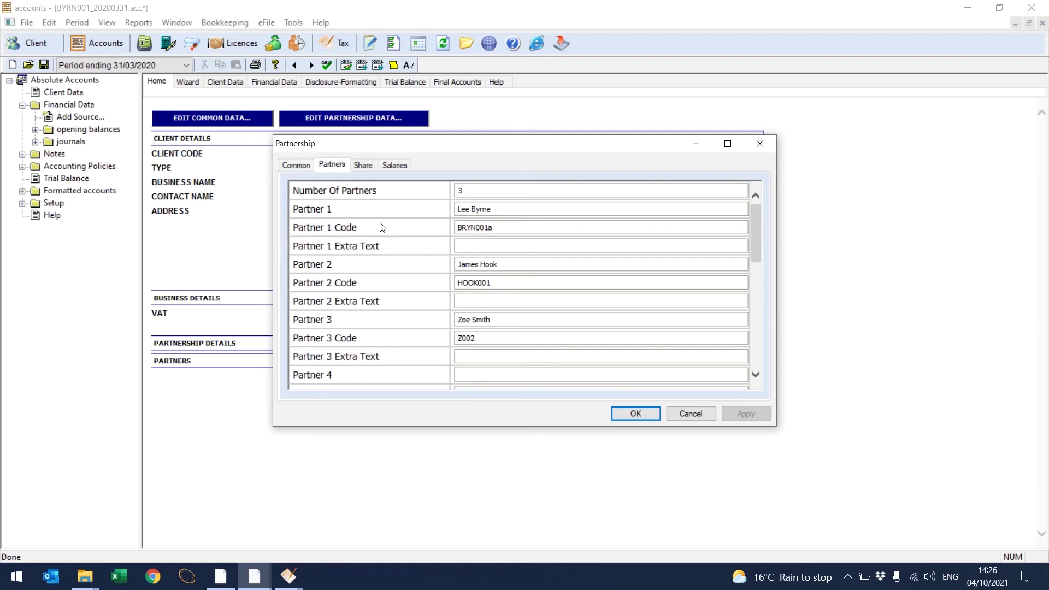
left_click(360, 166)
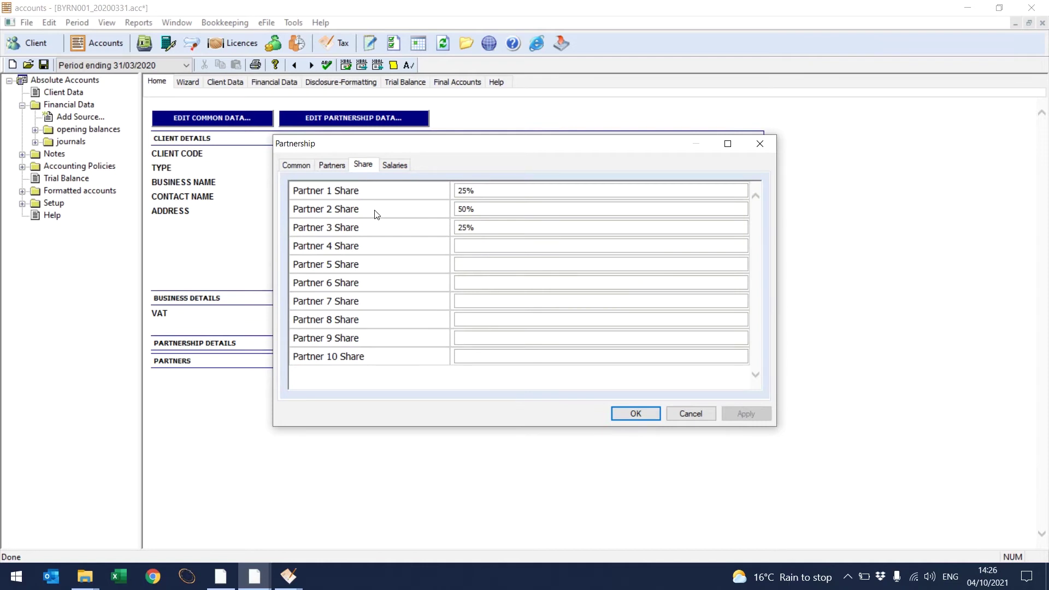
left_click(396, 166)
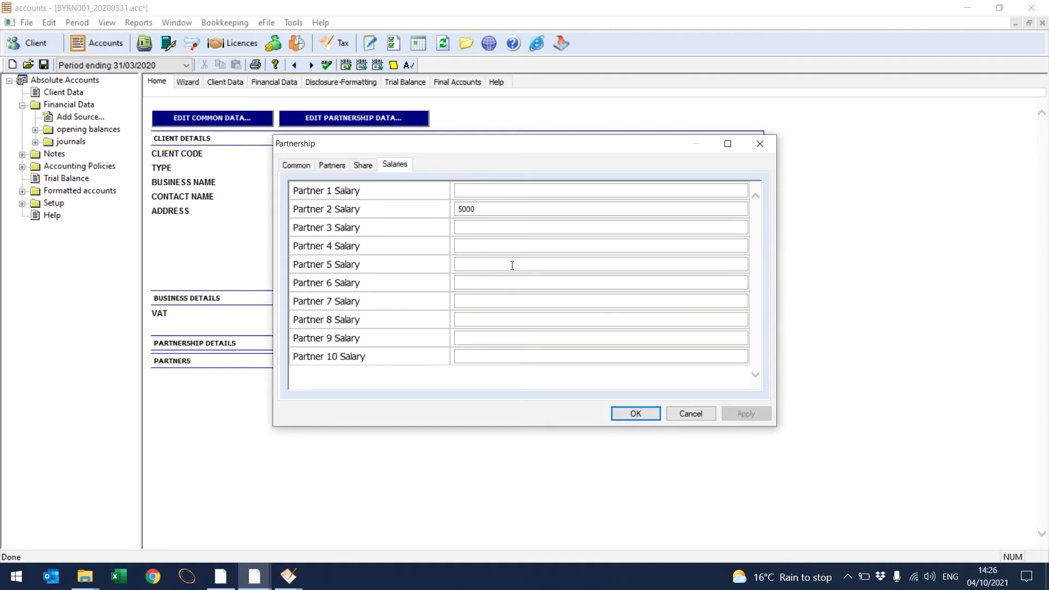
left_click(635, 413)
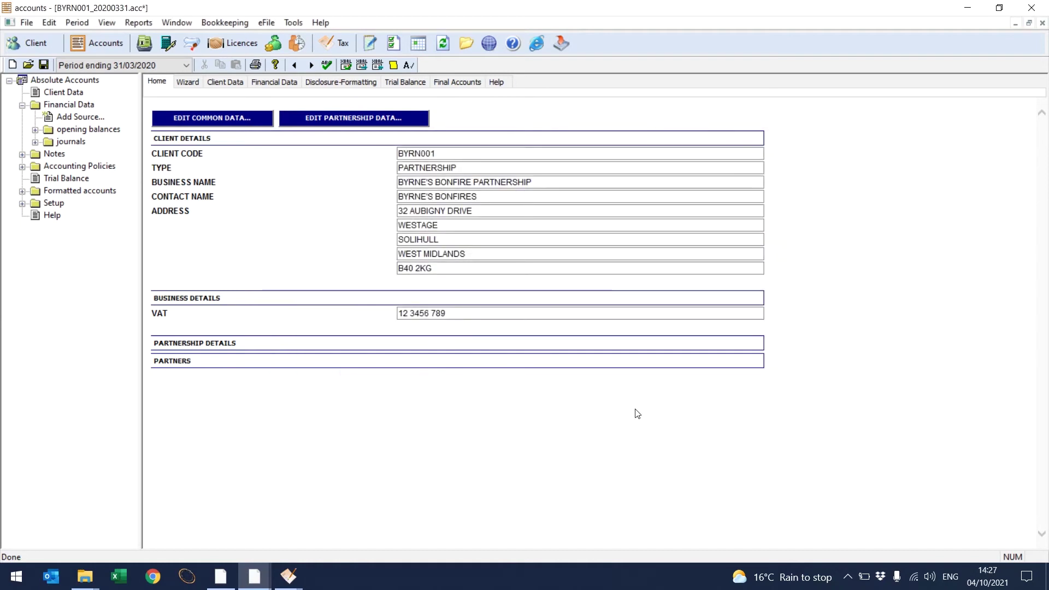
Step: Add a new opening balances source on the Financial Data page
left_click(288, 85)
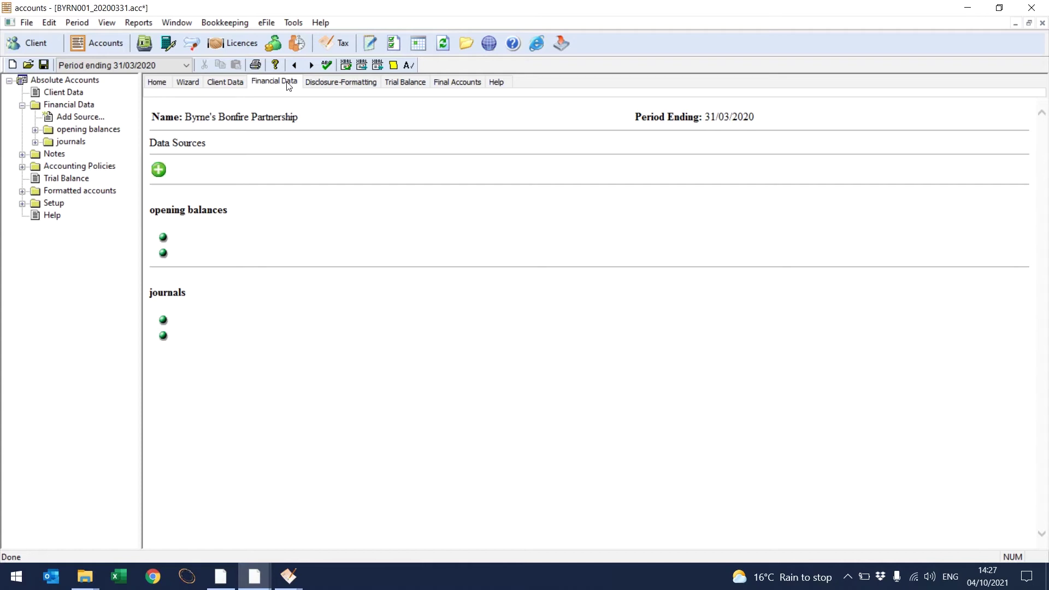
left_click(93, 118)
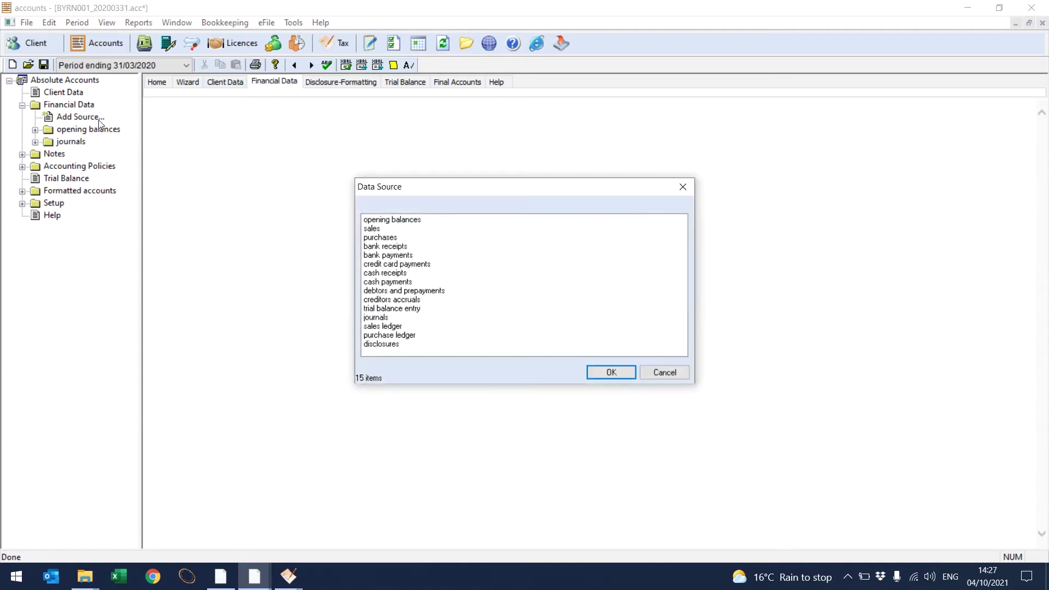
left_click(394, 220)
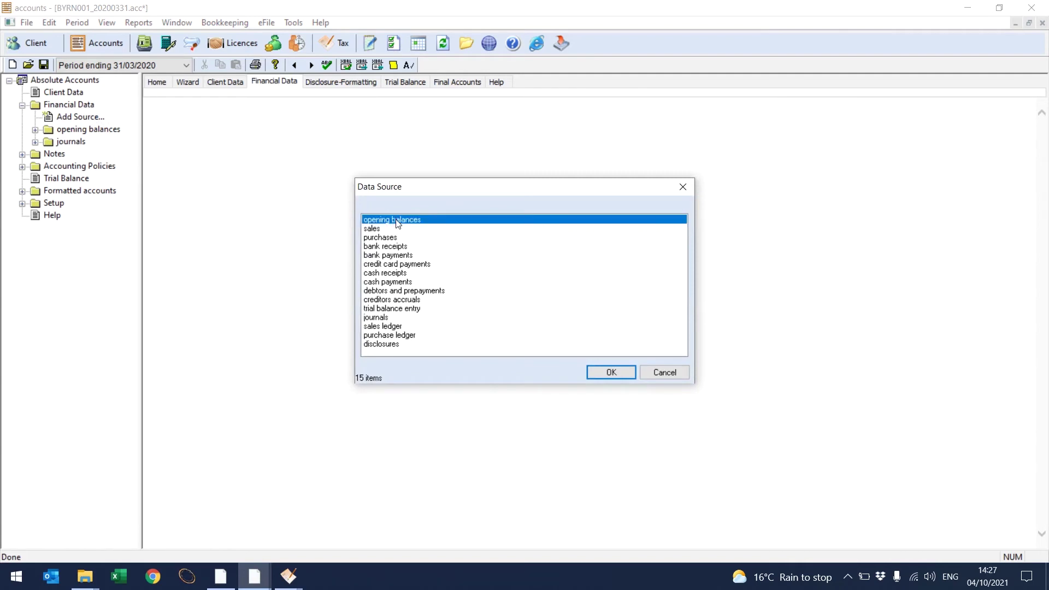
left_click(611, 373)
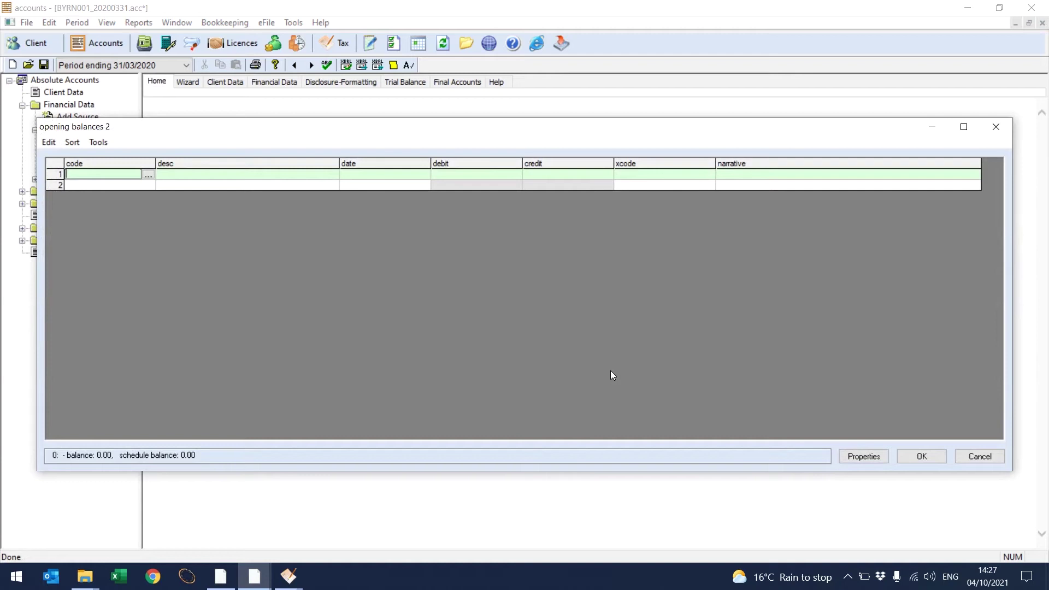
Step: Enter opening balances: credit 4000 Sales 20,000 and debit 1400 Bank account 20,000
type("4000")
key("Tab")
key("Tab")
key("Tab")
key("Tab")
type("20000")
key("Tab")
key("Tab")
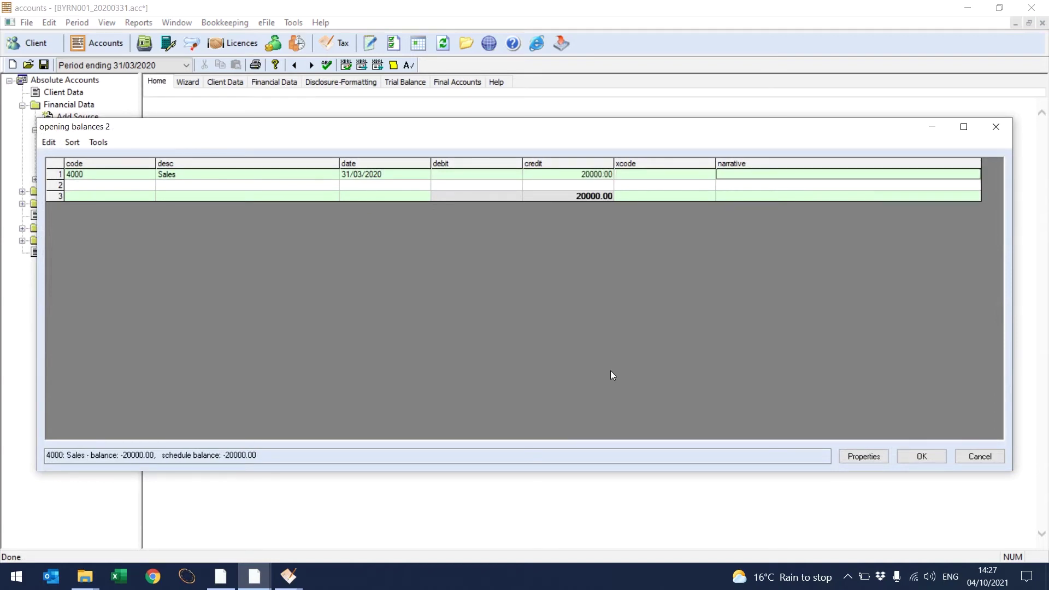
key("Tab")
type("1400")
key("Tab")
key("Tab")
key("Tab")
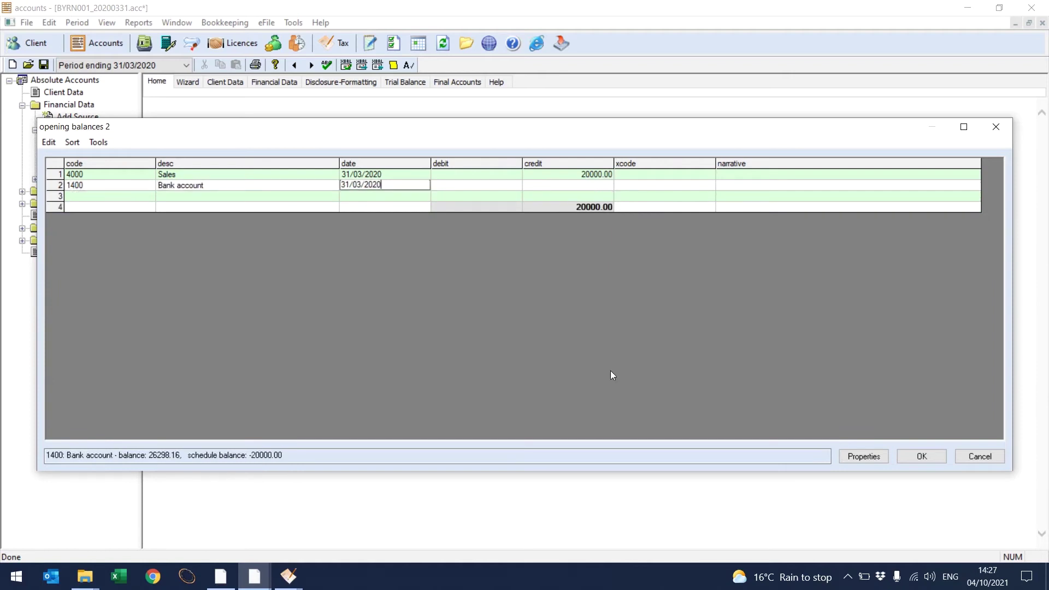
type("20000")
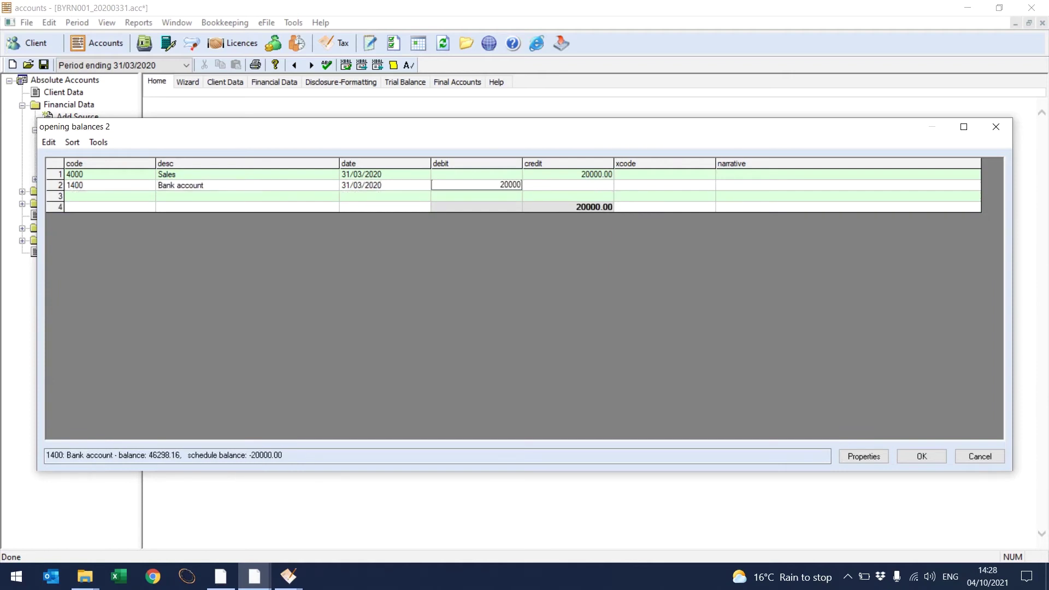
key("Tab")
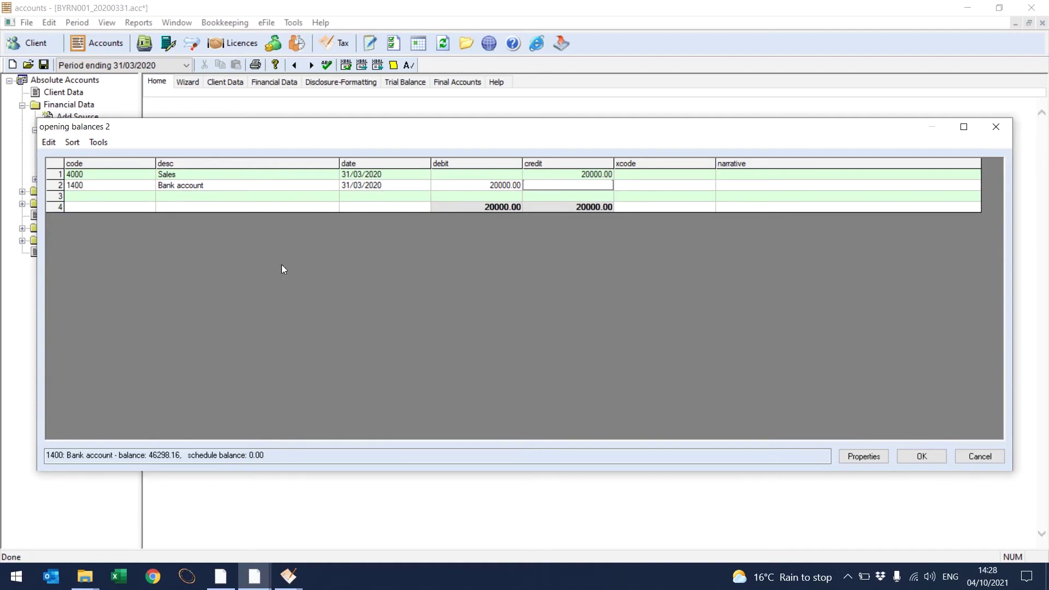
Step: Confirm 4000 Sales as the account code and save the opening balances journal
left_click(151, 177)
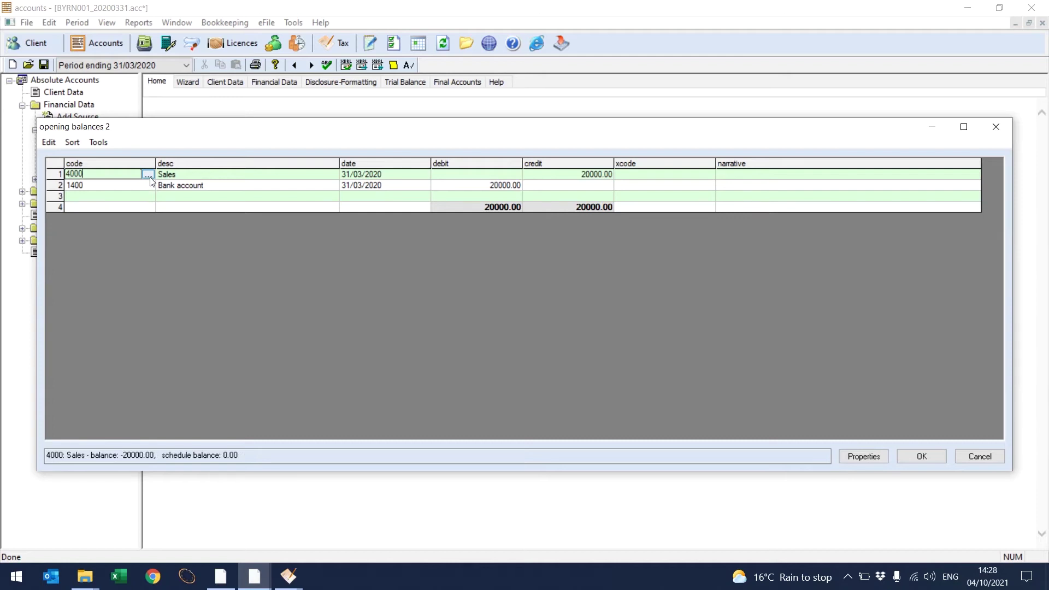
left_click(148, 175)
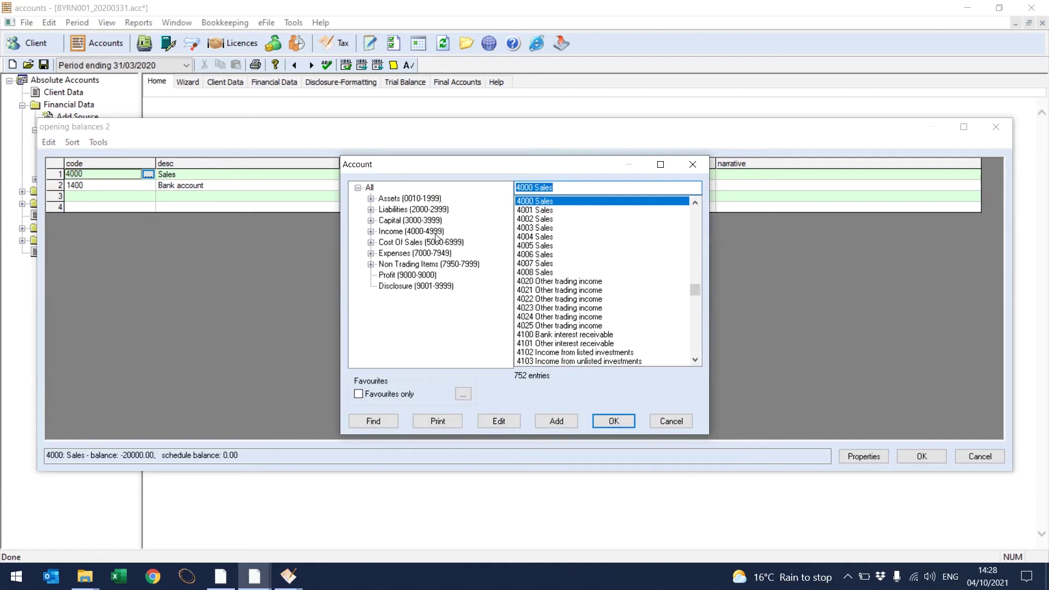
left_click(608, 422)
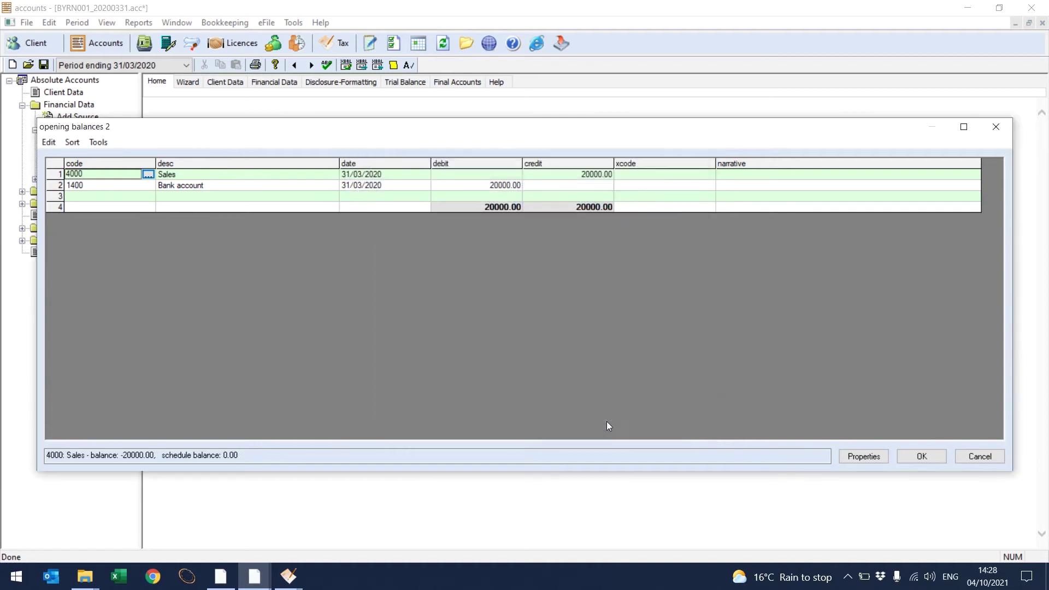
left_click(910, 456)
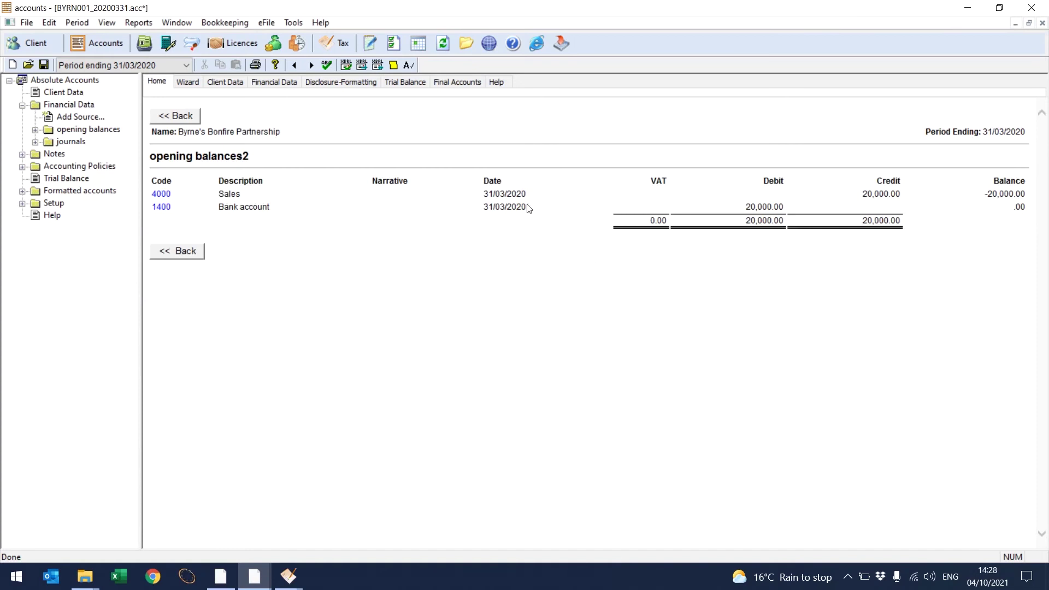
left_click(414, 86)
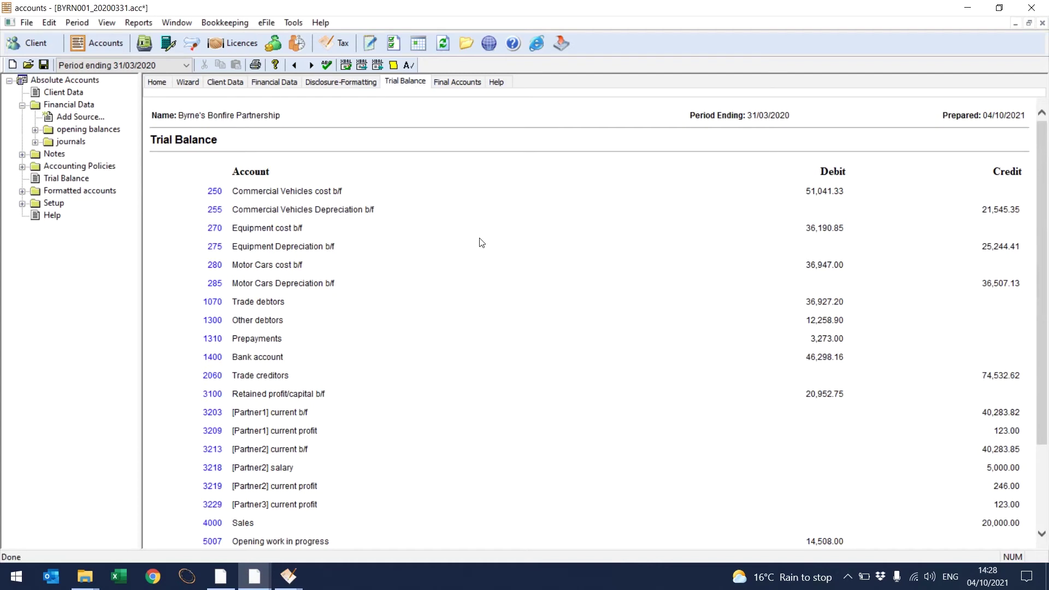
left_click(460, 86)
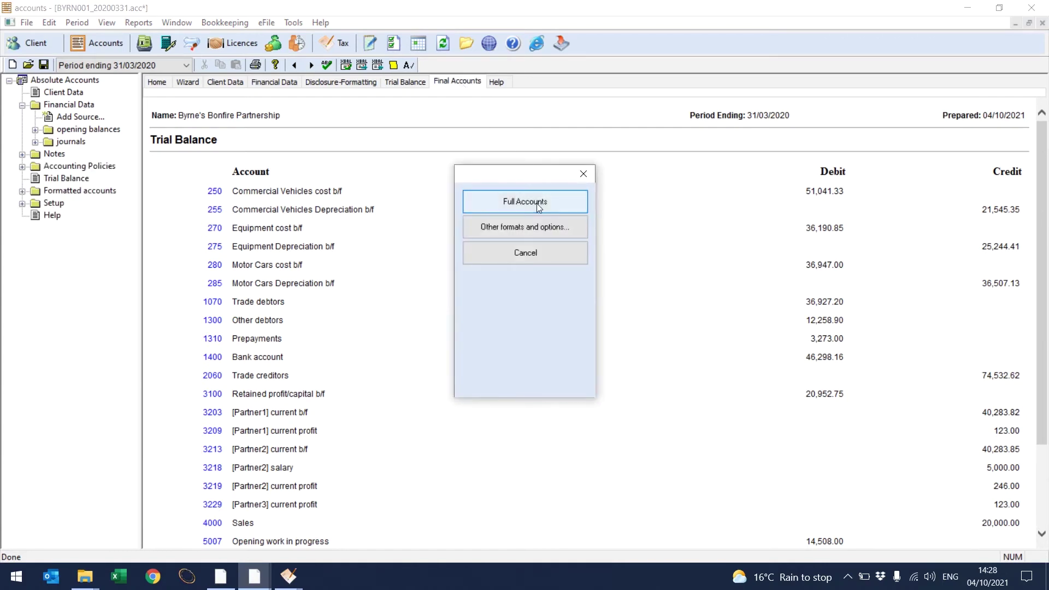
left_click(536, 203)
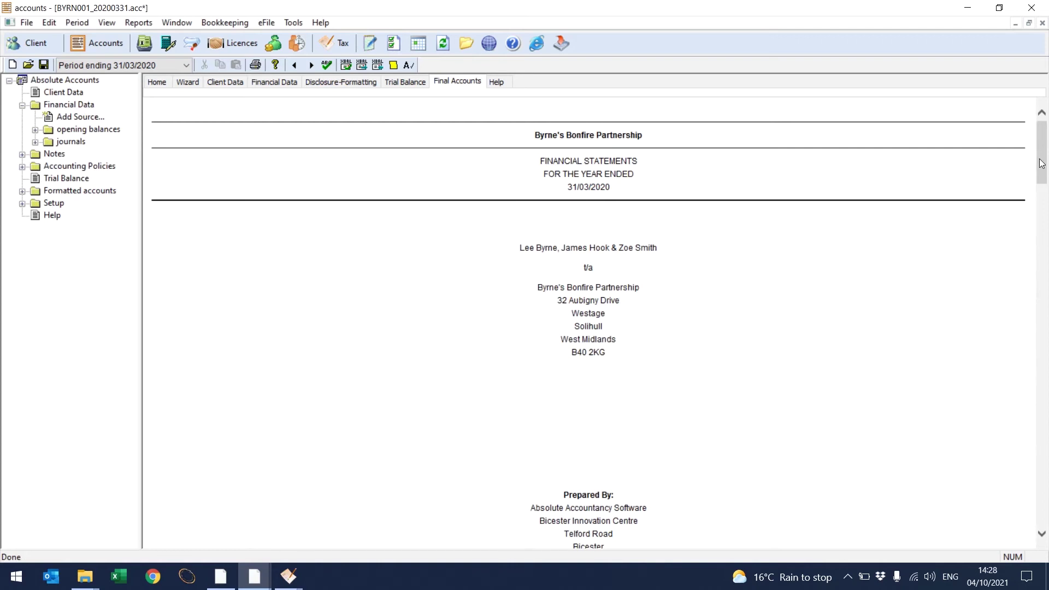
left_click_drag(1041, 163, 1047, 467)
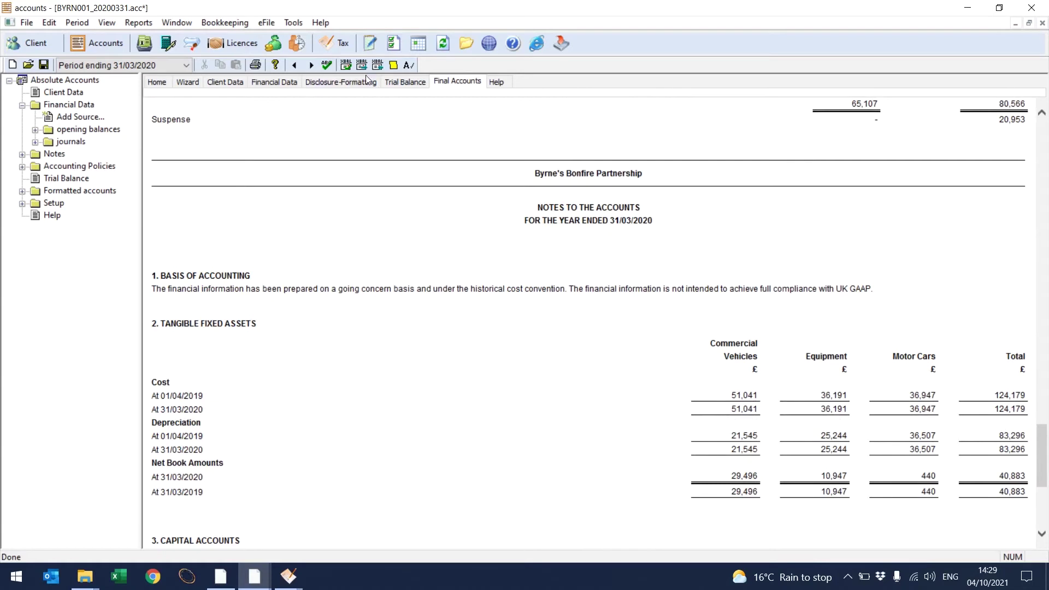
Step: Open the SA800 partnership return and page through to page 4, income and expenses
left_click(333, 43)
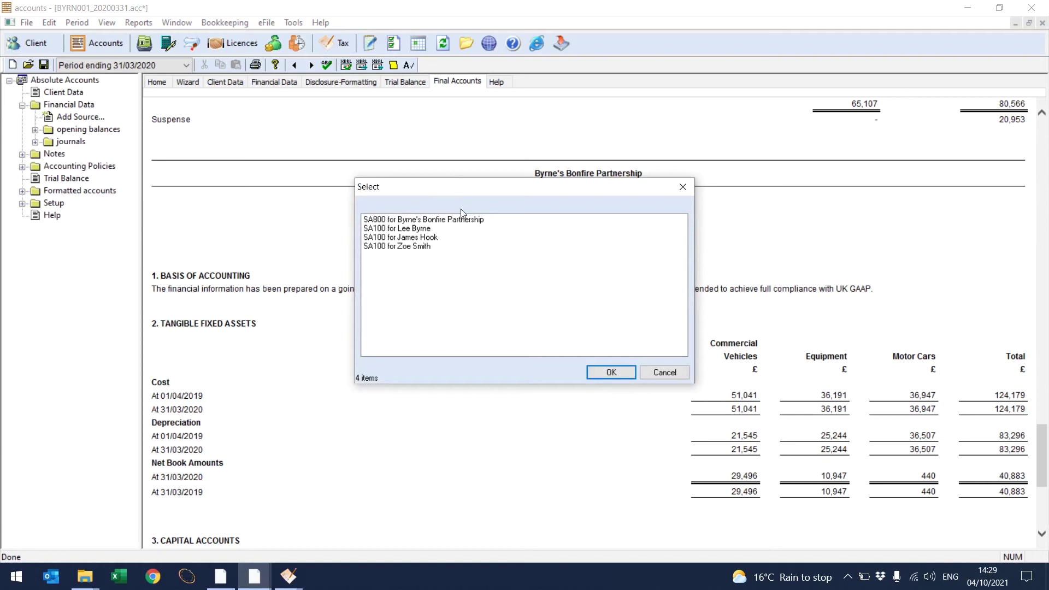
left_click(464, 219)
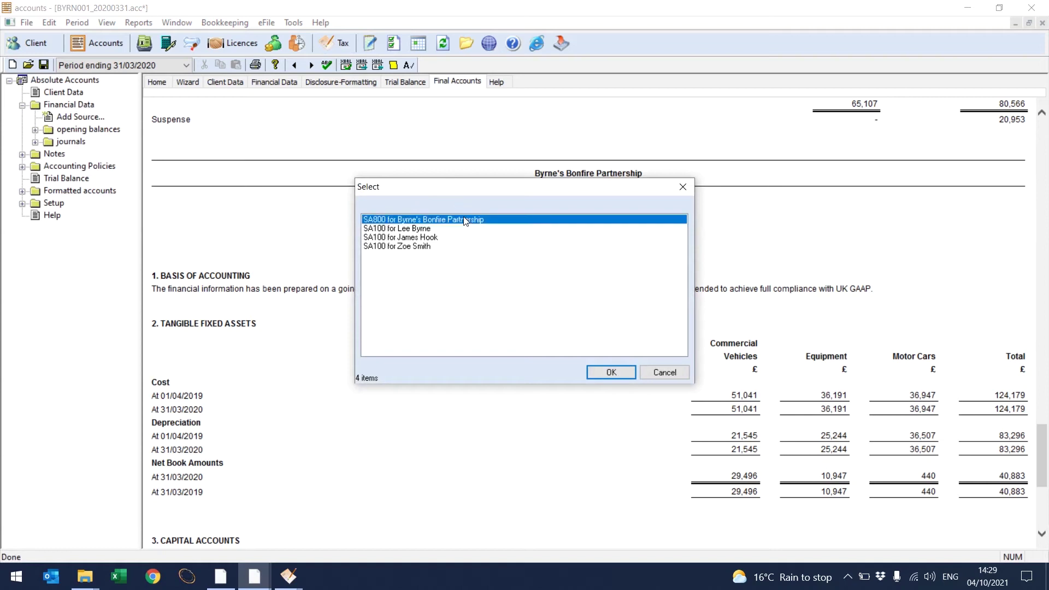
left_click(606, 374)
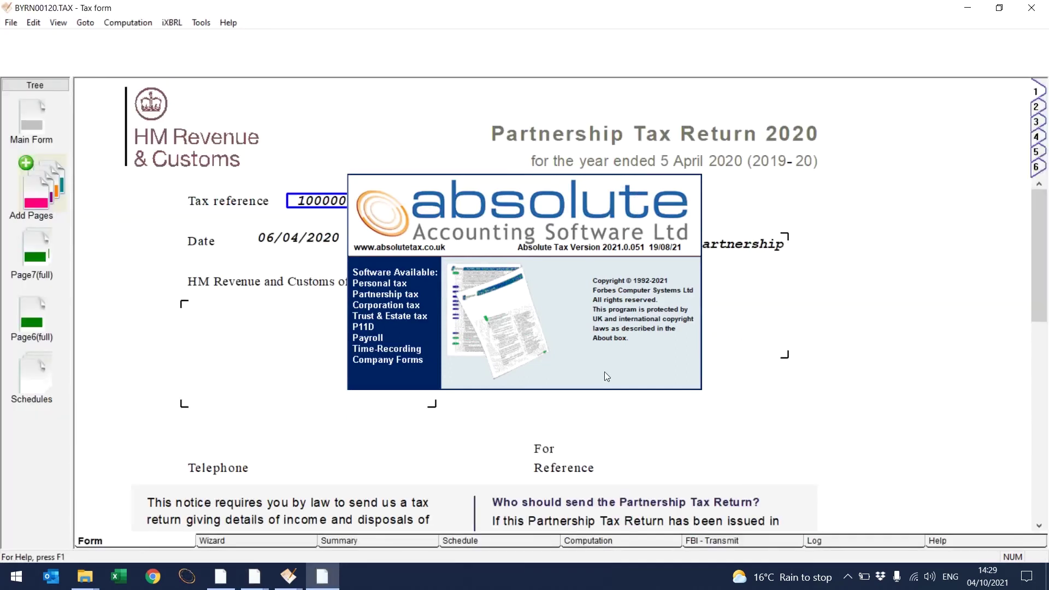
left_click(1035, 107)
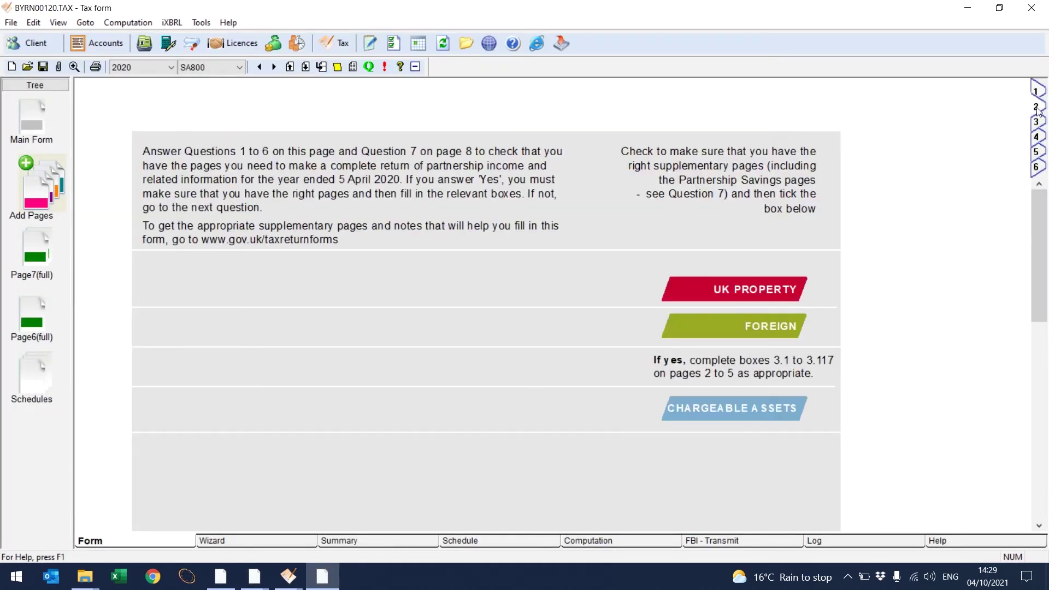
left_click(1037, 122)
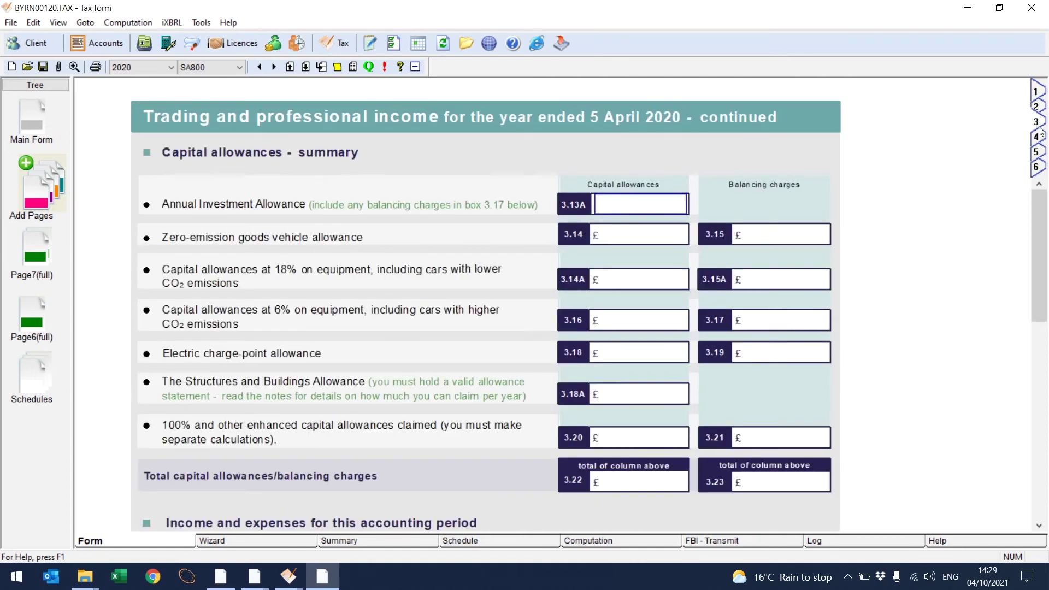
left_click(1038, 137)
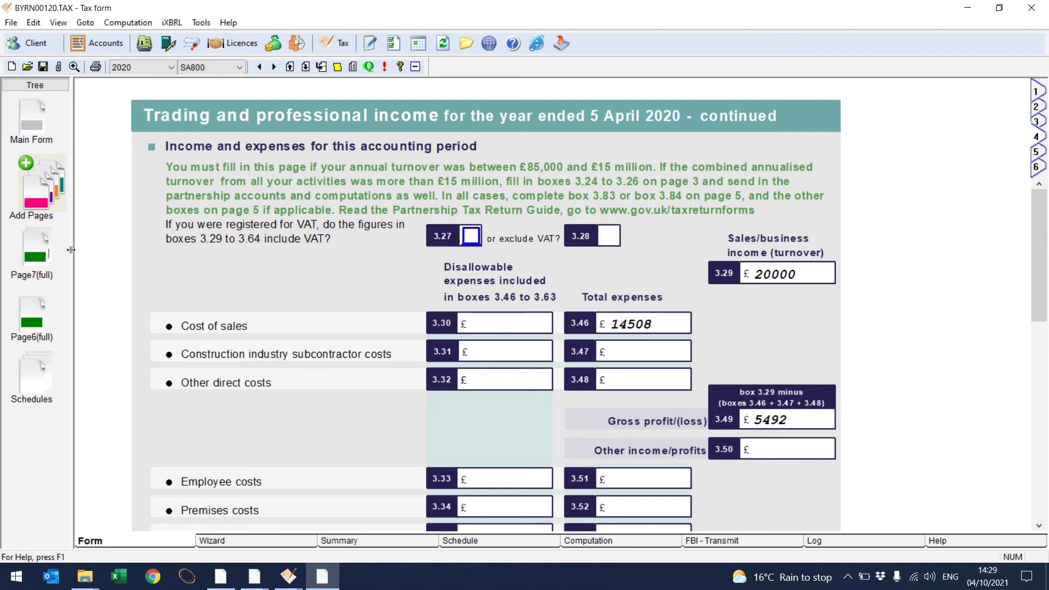
Step: Transfer the first partner's details from Page7(full) into their own 2020 SA100 return
left_click(40, 250)
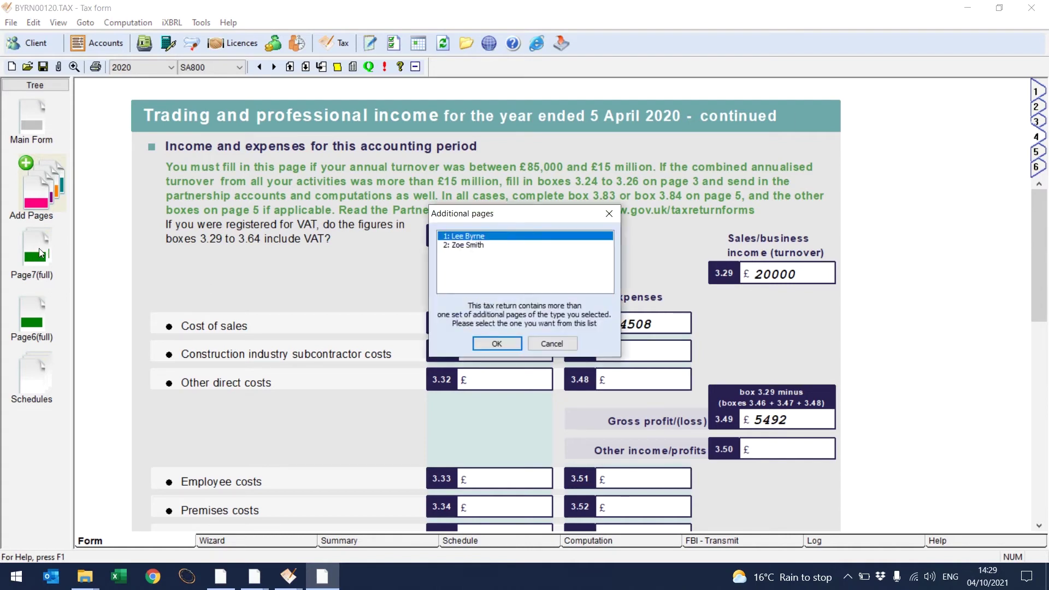
left_click(483, 343)
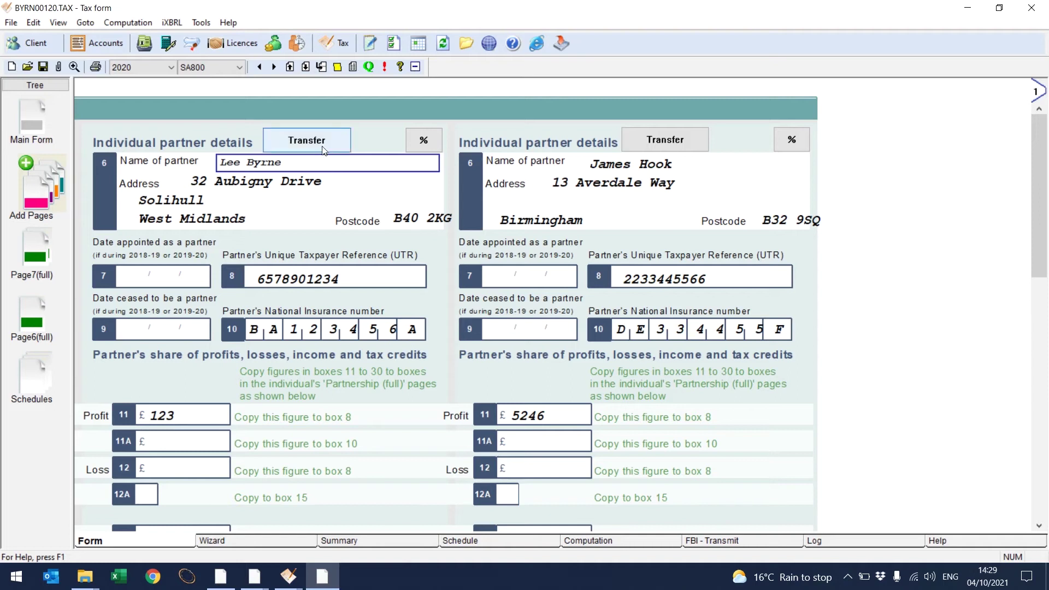
left_click(307, 141)
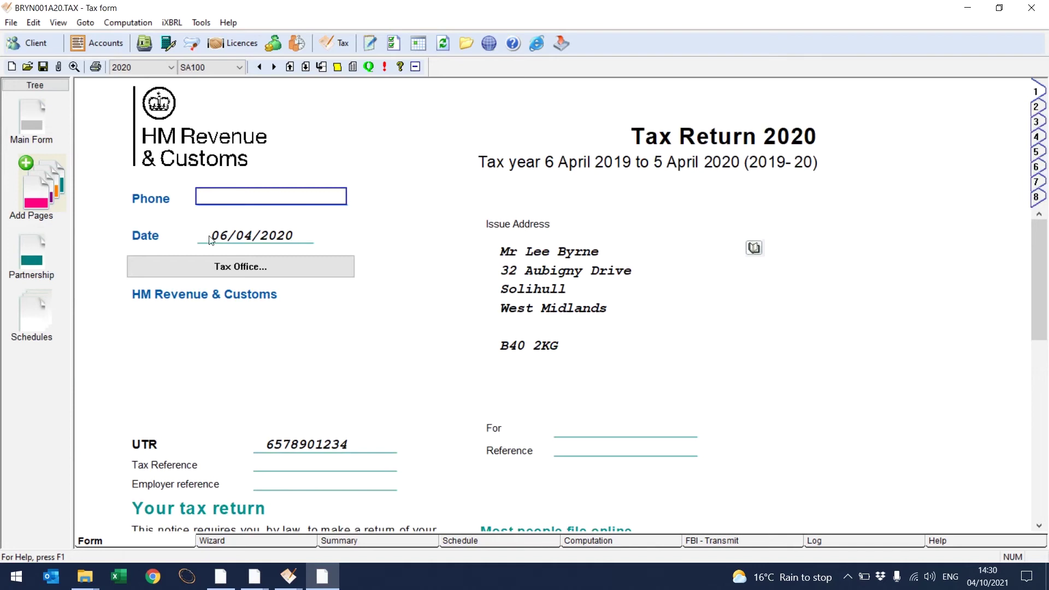
Step: Review the partner's Partnership (full) pages 1 to 4, including total untaxed income
left_click(34, 263)
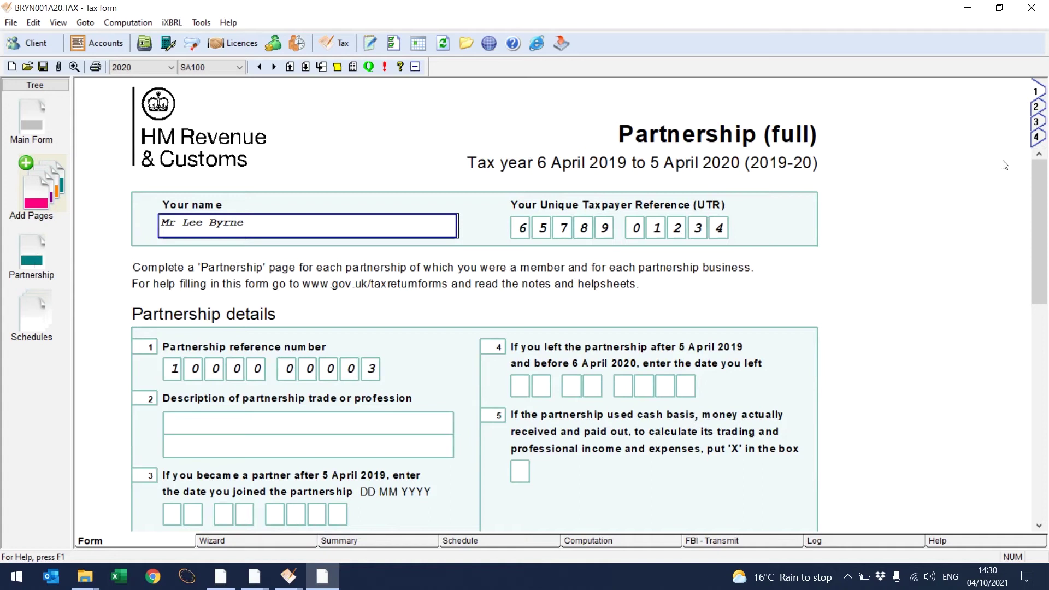
left_click(1036, 107)
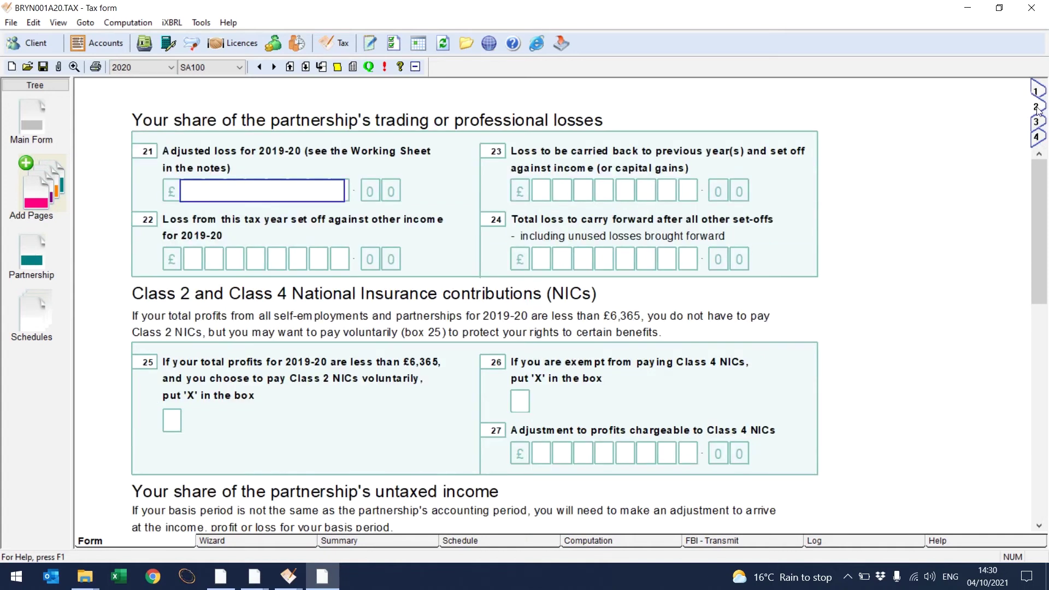
left_click(1035, 122)
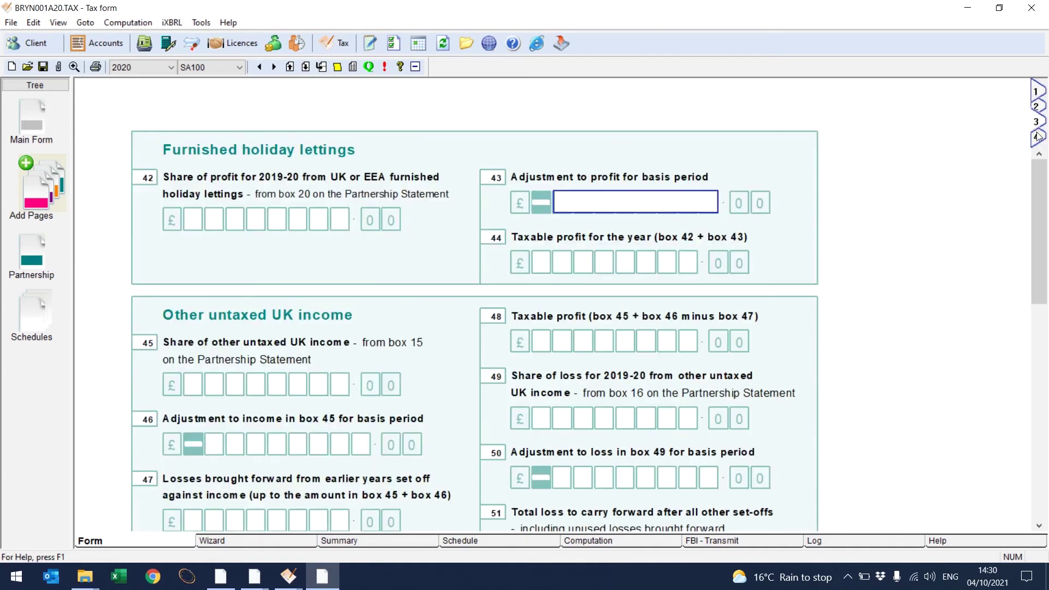
left_click(1037, 137)
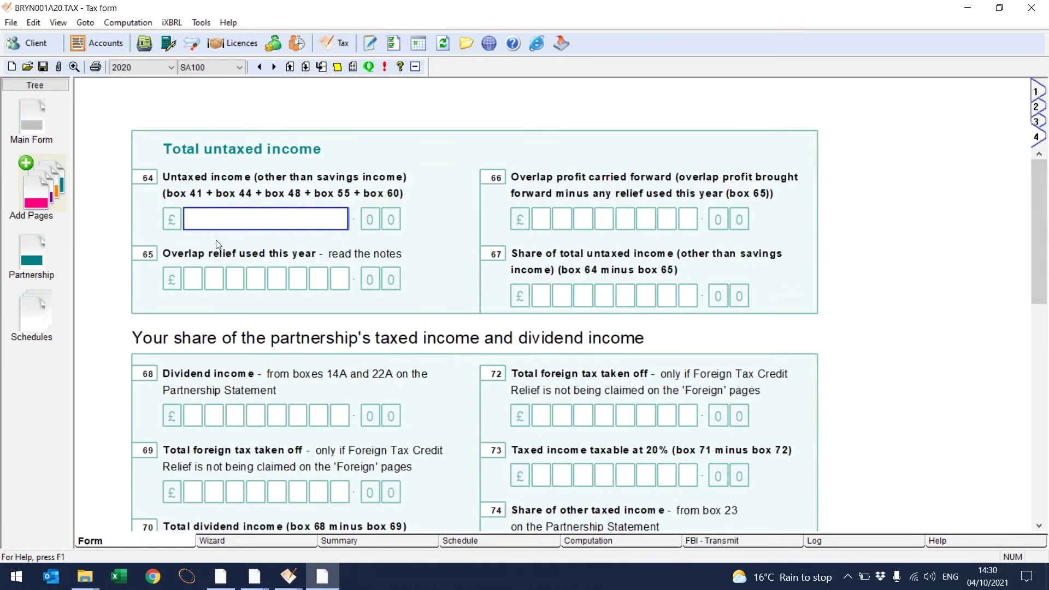
Step: Add the E Employment supplementary pages to the partner's return
left_click(29, 170)
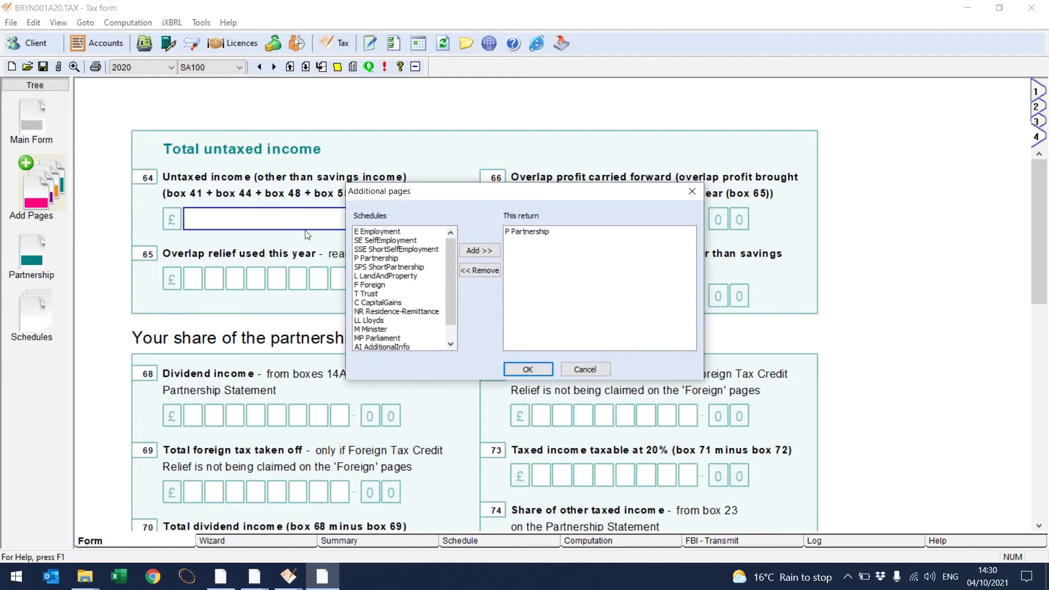
left_click(389, 232)
left_click(476, 252)
left_click(527, 369)
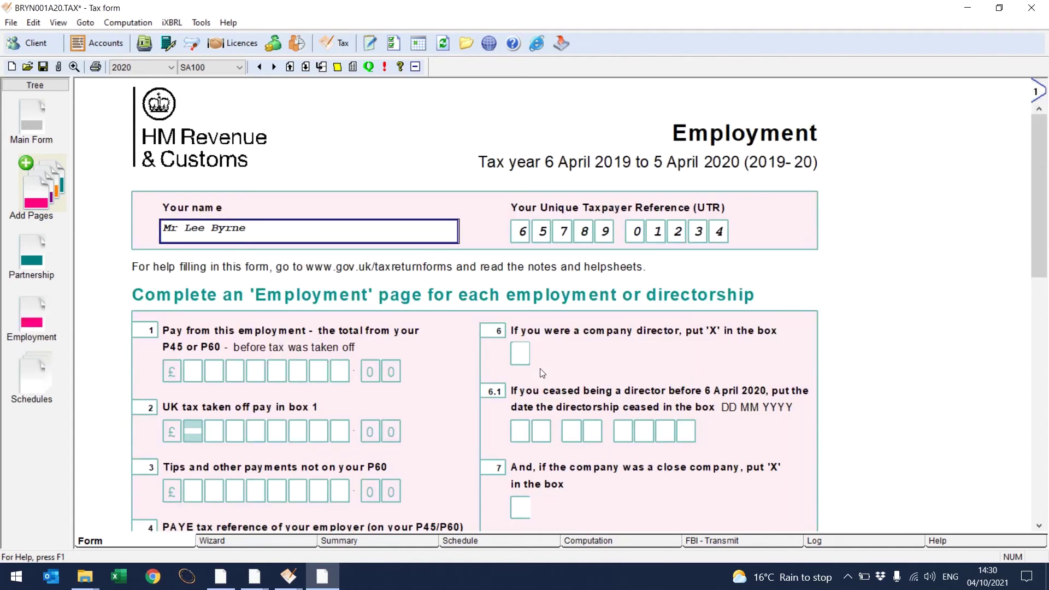
Step: Enter employment pay of 30000 in box 1 and UK tax taken off of 1500 in box 2
left_click(297, 367)
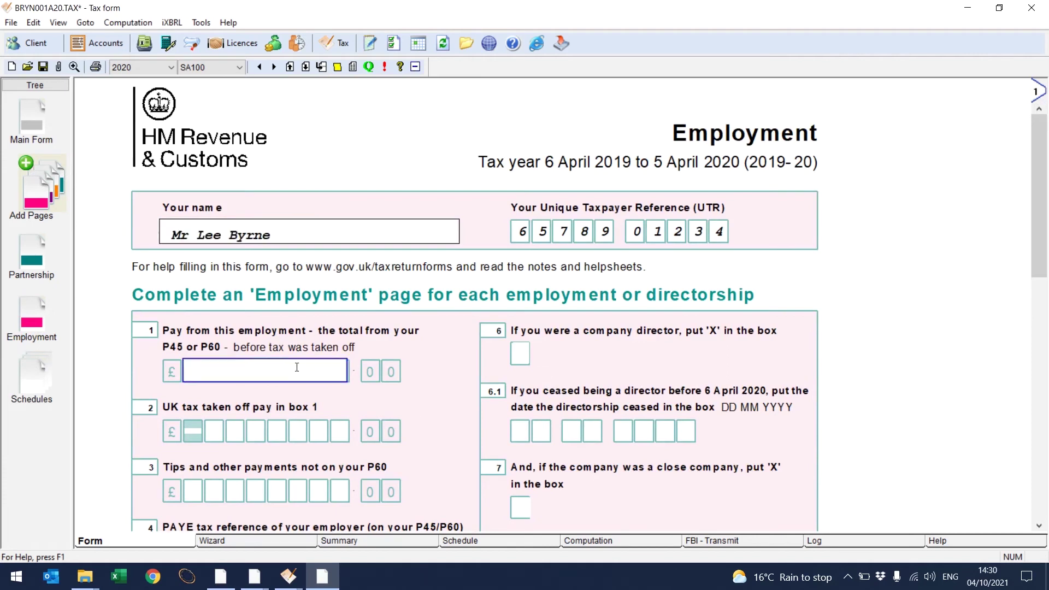
type("30000")
left_click(271, 434)
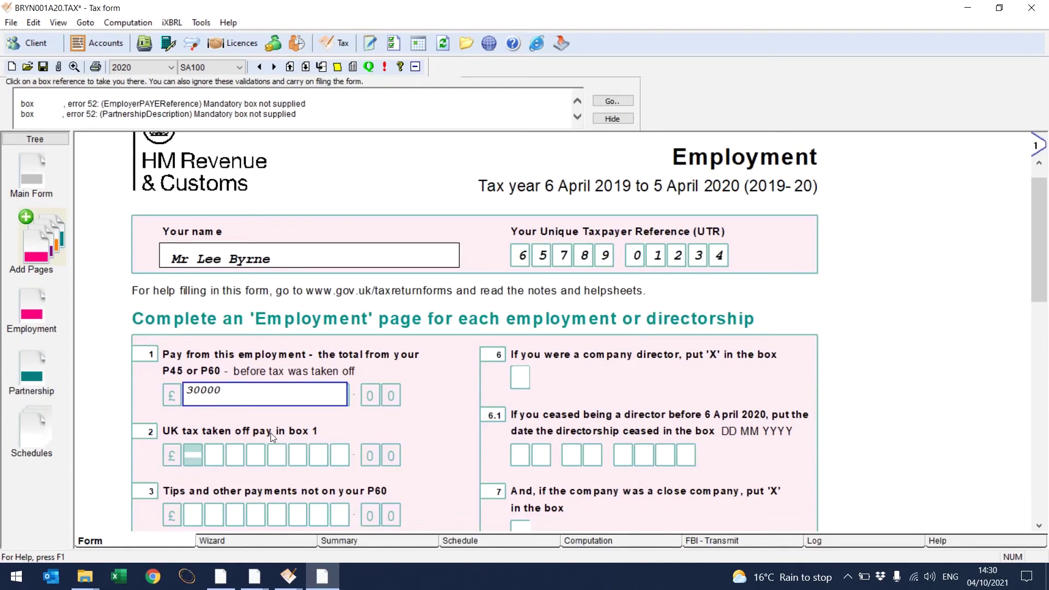
left_click(263, 454)
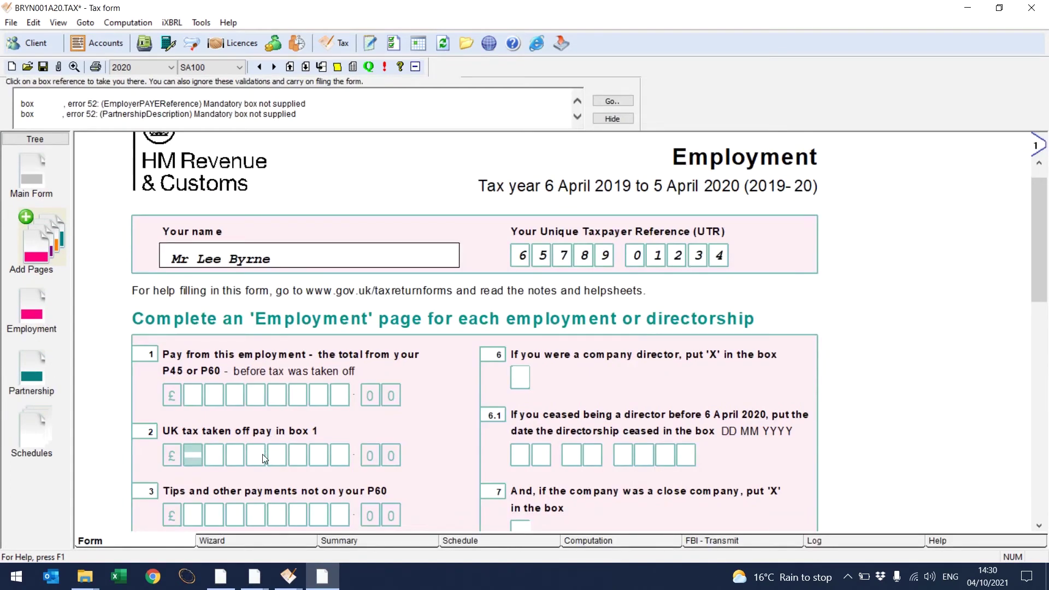
type("1")
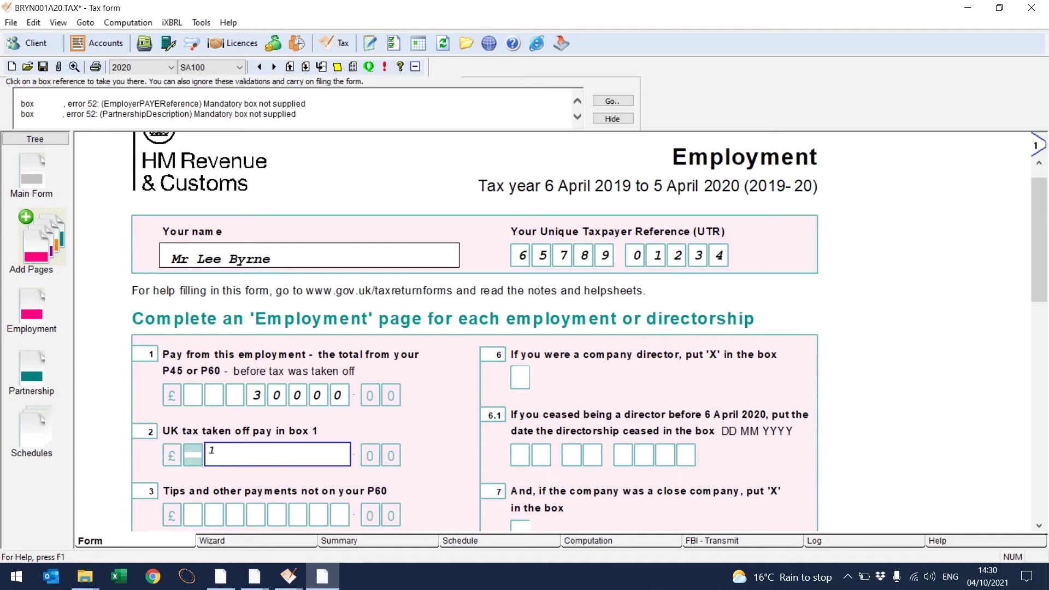
type("500")
left_click(238, 514)
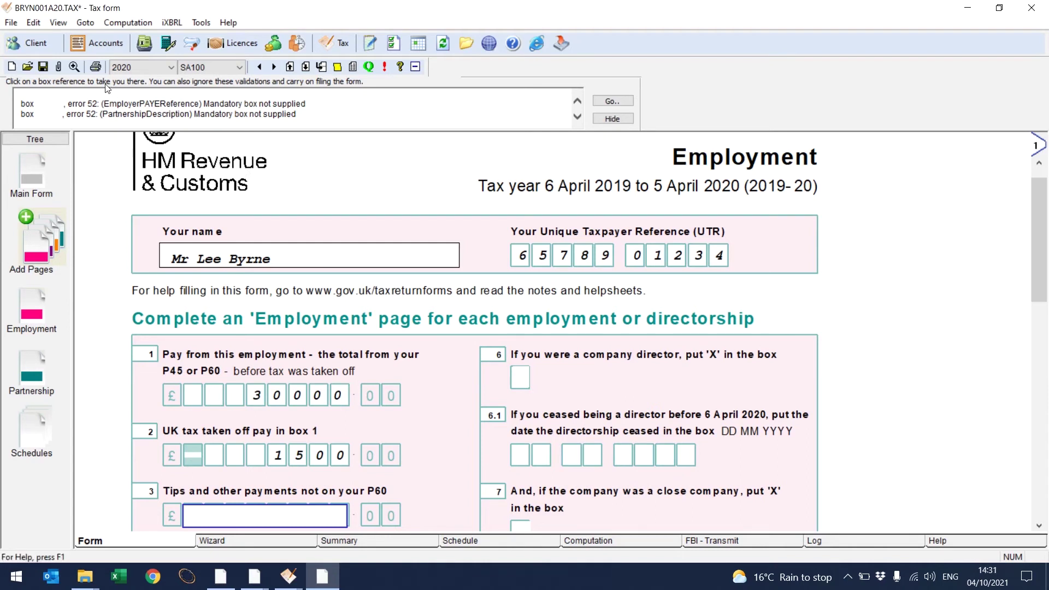
left_click(38, 26)
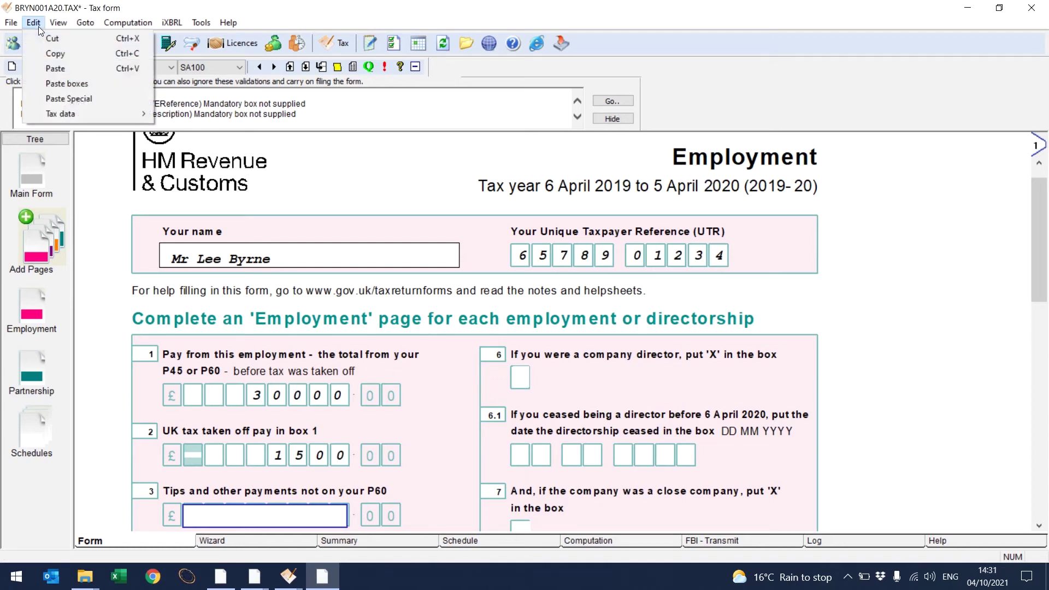
Step: Prepopulate the return from demo data, updating Employment to 22500 pay and 890 tax
mouse_move(57, 118)
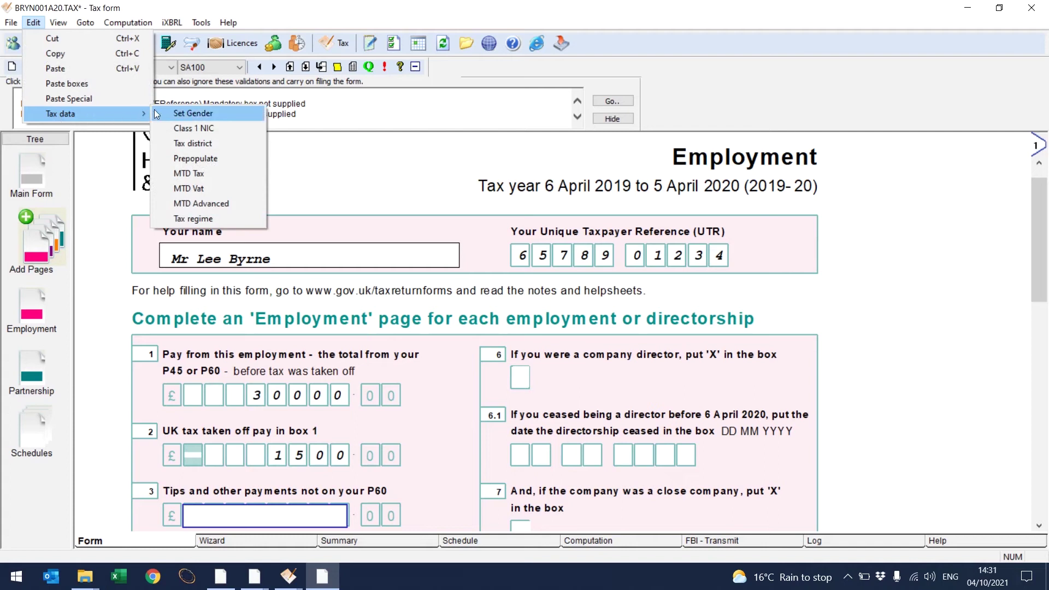
left_click(184, 159)
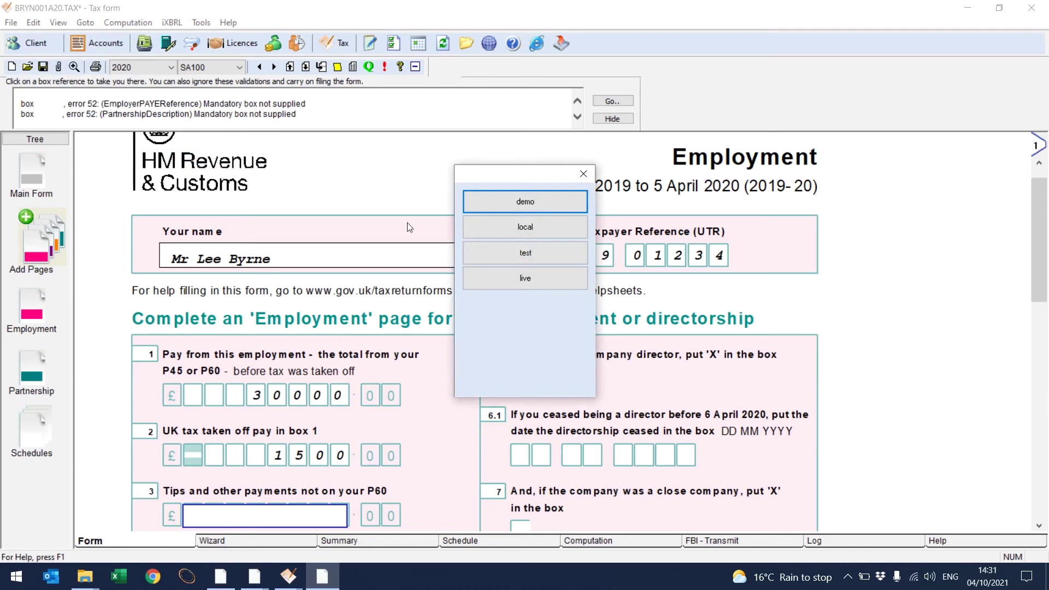
left_click(524, 202)
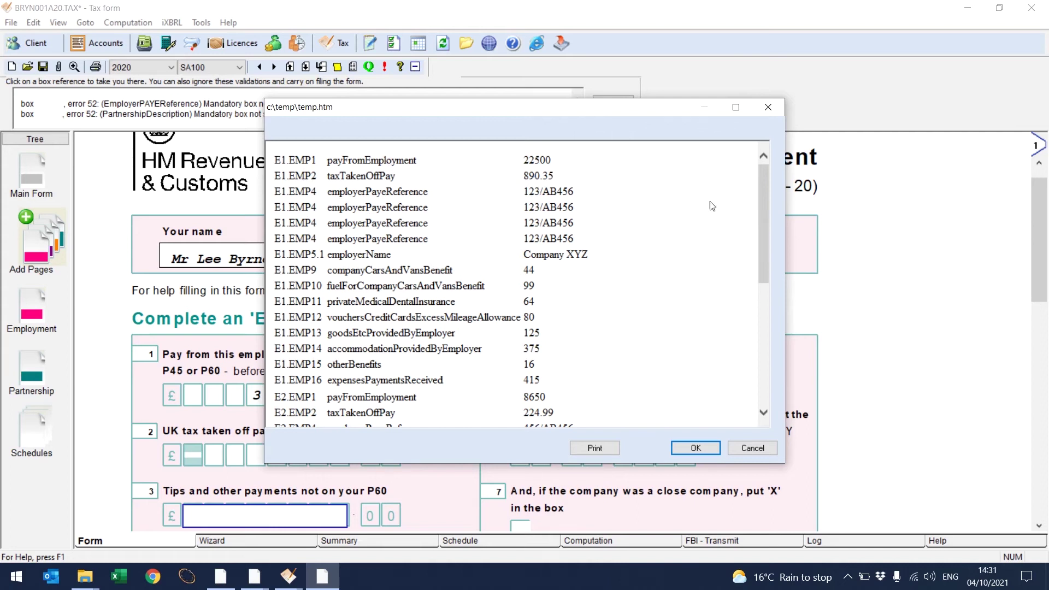
left_click_drag(761, 199, 801, 357)
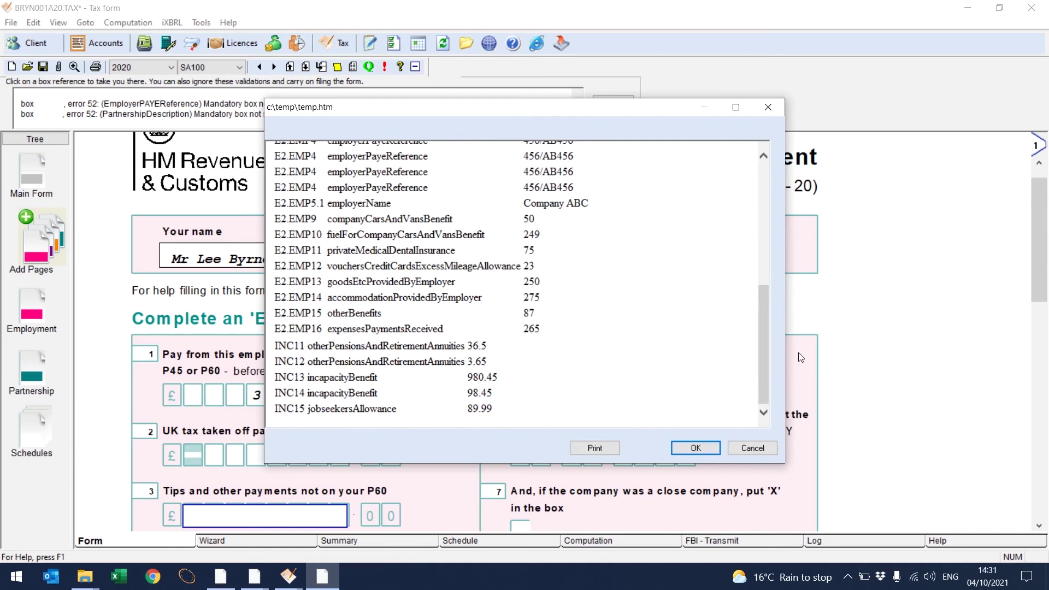
left_click(687, 453)
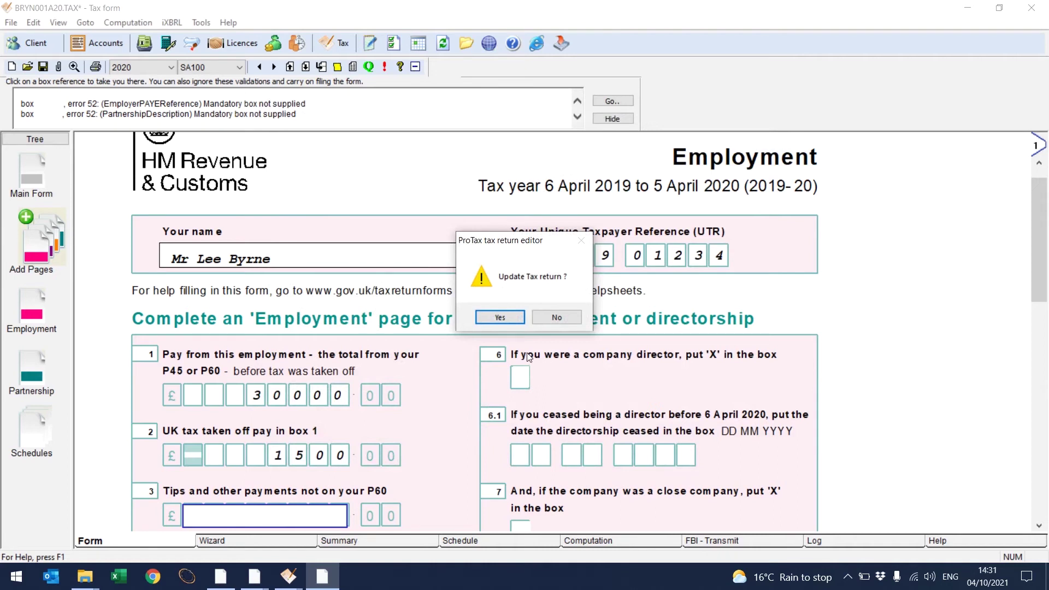
left_click(514, 320)
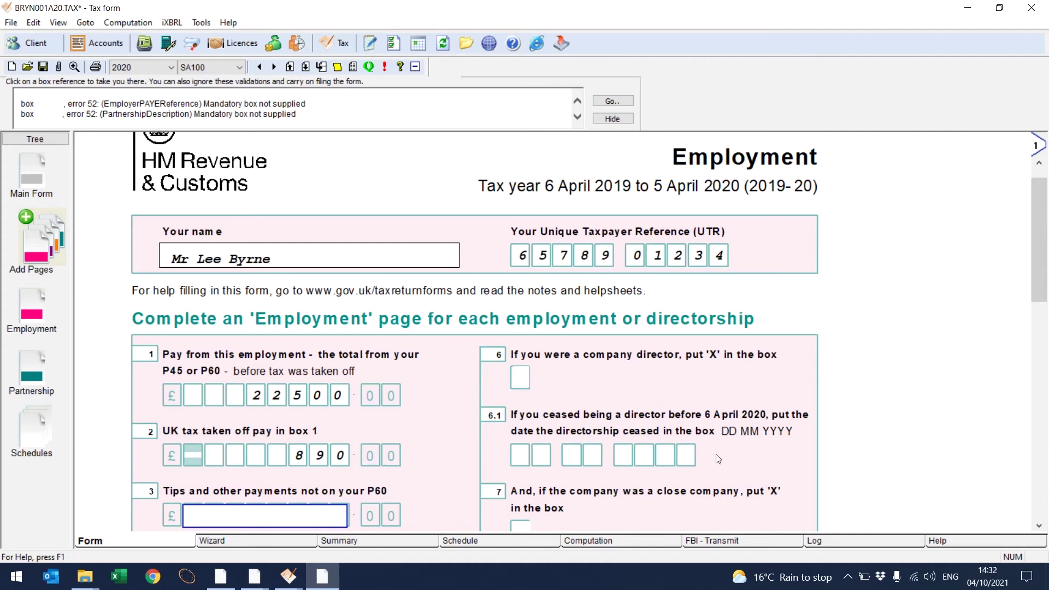
left_click(533, 542)
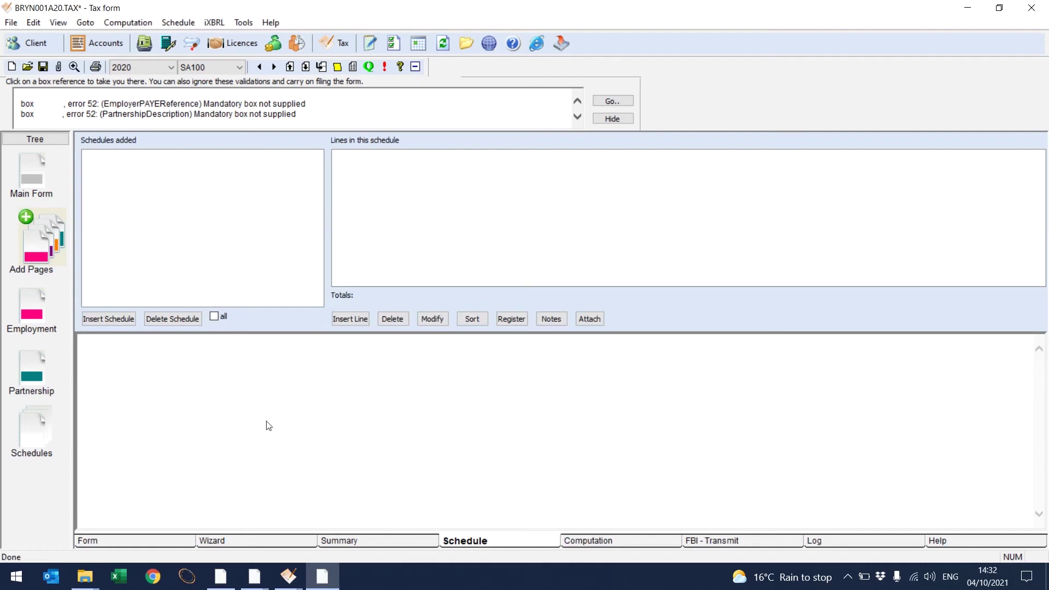
Step: Insert an Interest Paid Gross schedule into the return
left_click(126, 321)
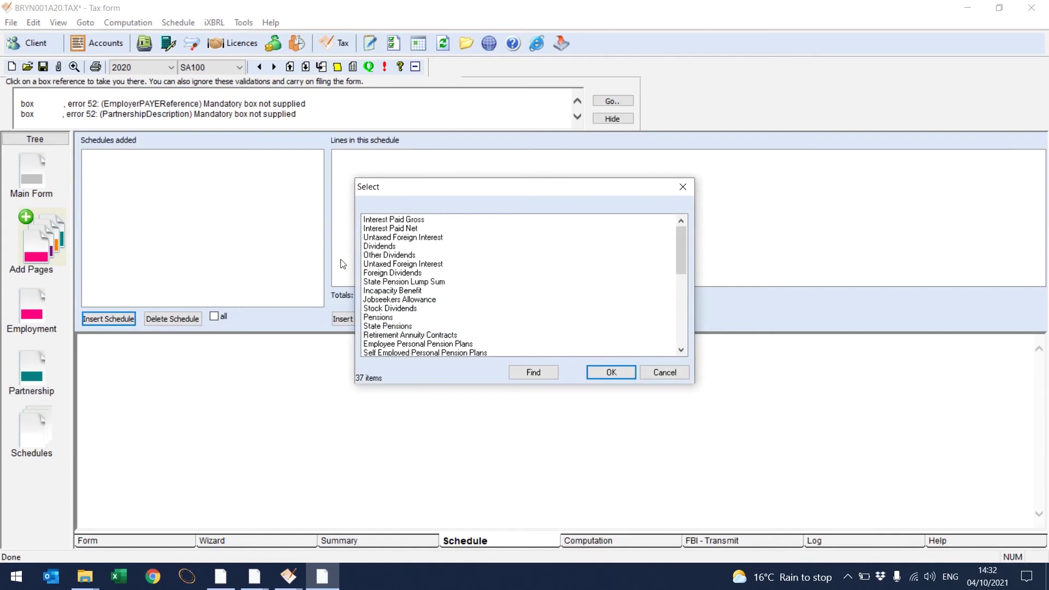
left_click(394, 220)
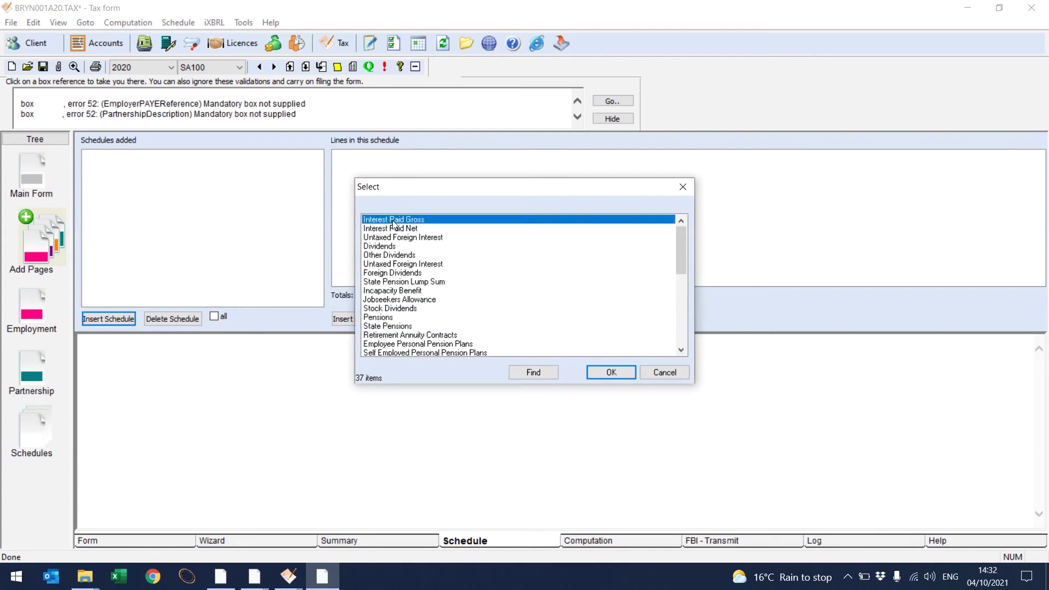
left_click(607, 375)
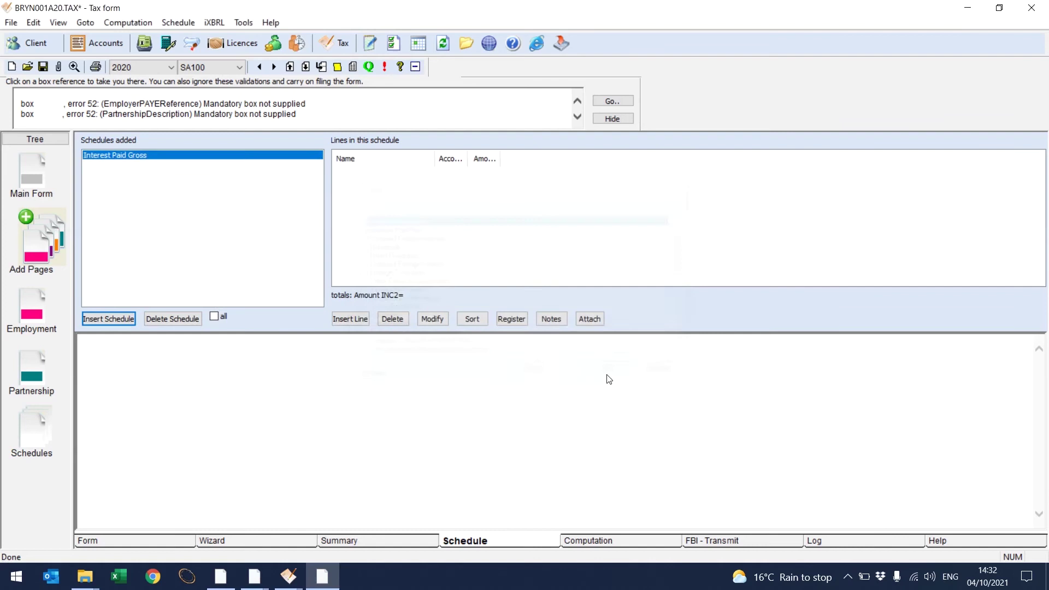
Step: Add a schedule line named 'Test' with its account number and amount 1000
left_click(362, 320)
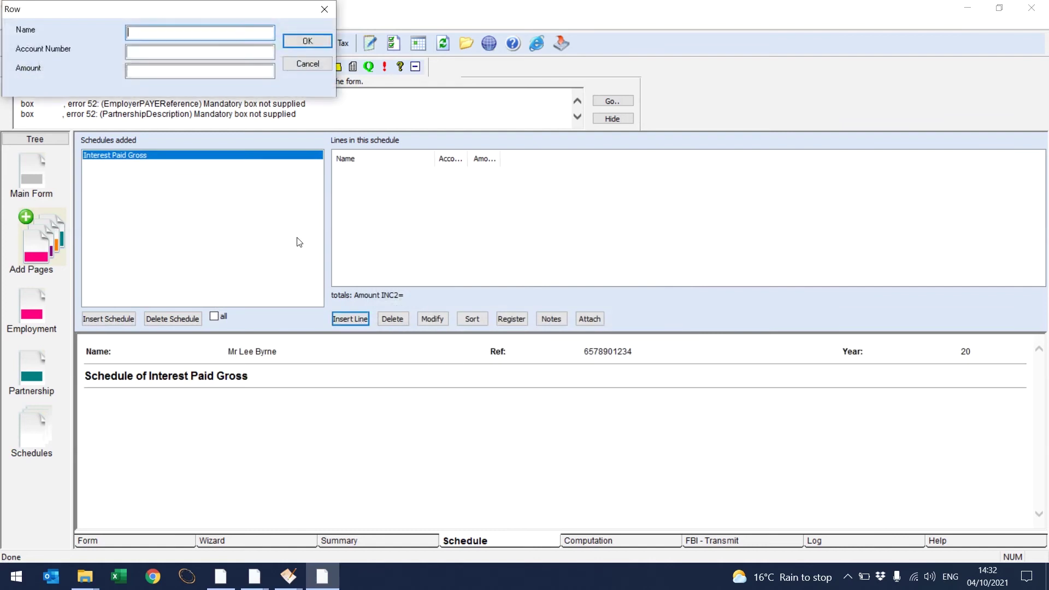
type("Test")
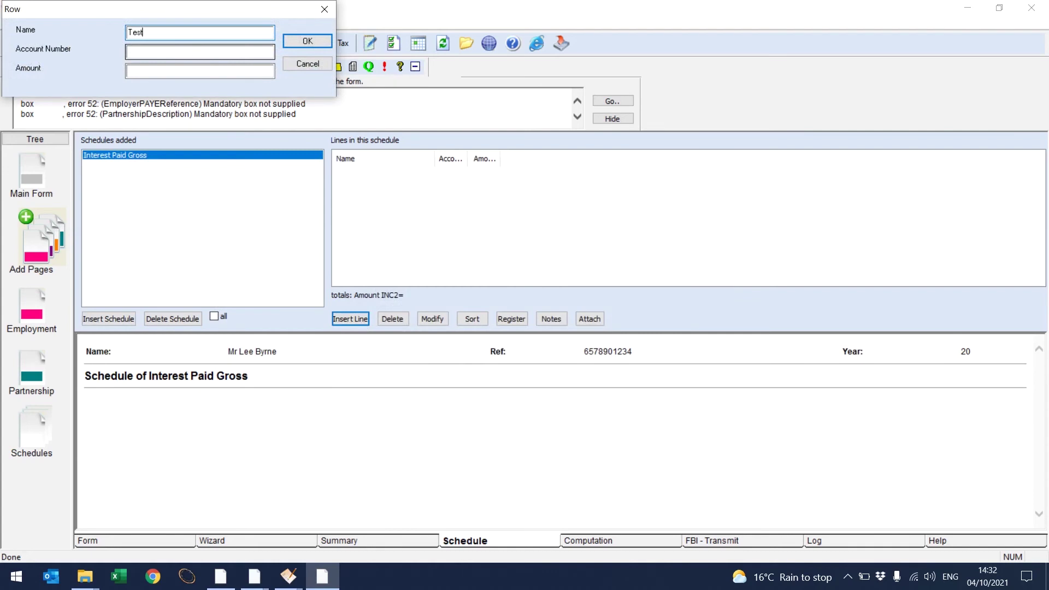
left_click(169, 53)
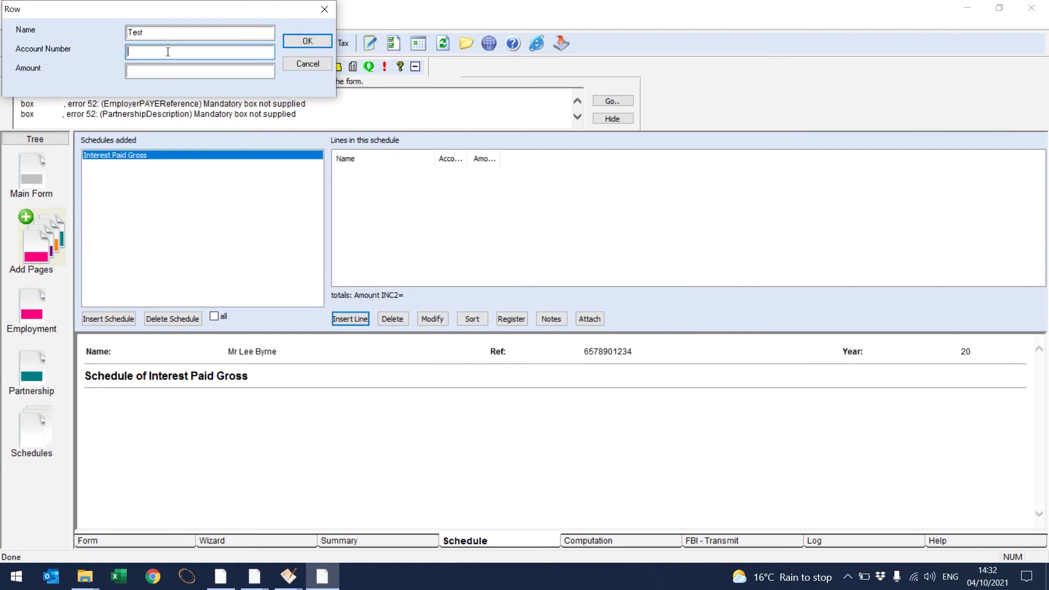
left_click(158, 66)
type("1000")
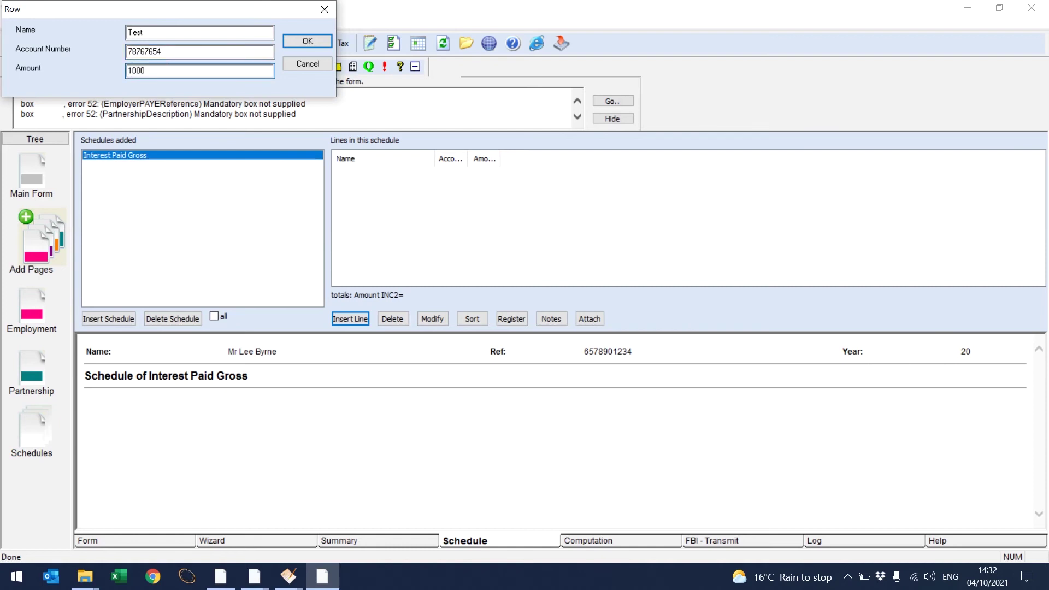
left_click(297, 43)
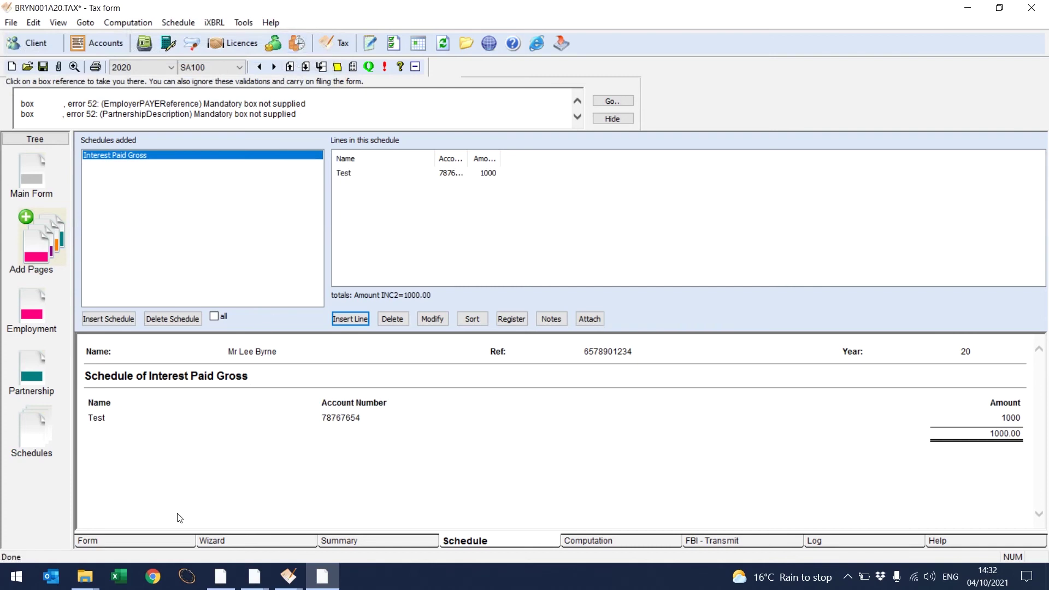
left_click(156, 538)
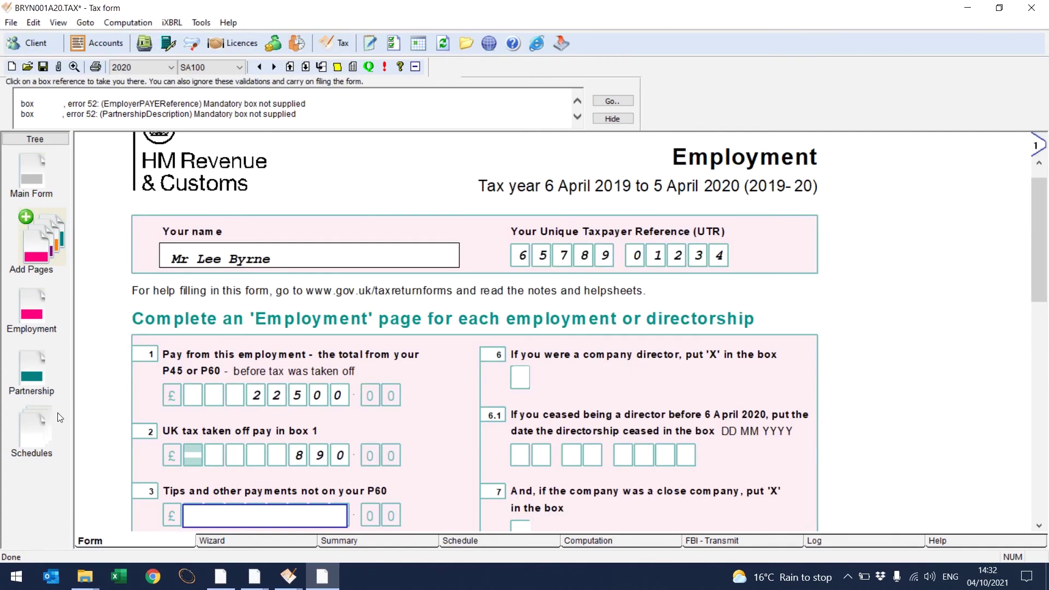
Step: Page through the Main Form from income to the signing and declaration page, hiding the error list
left_click(34, 184)
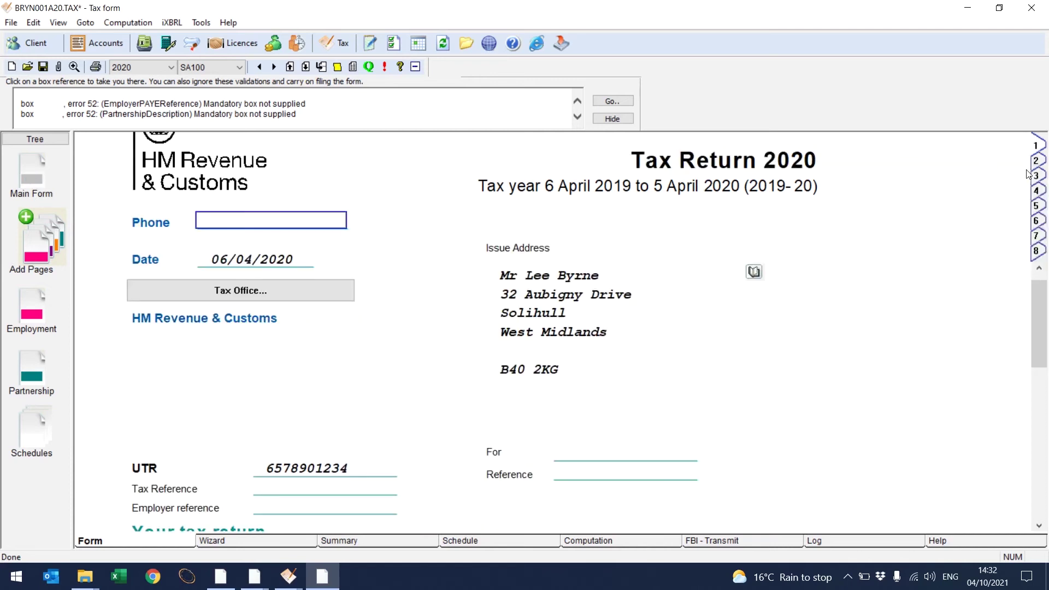
left_click(1036, 176)
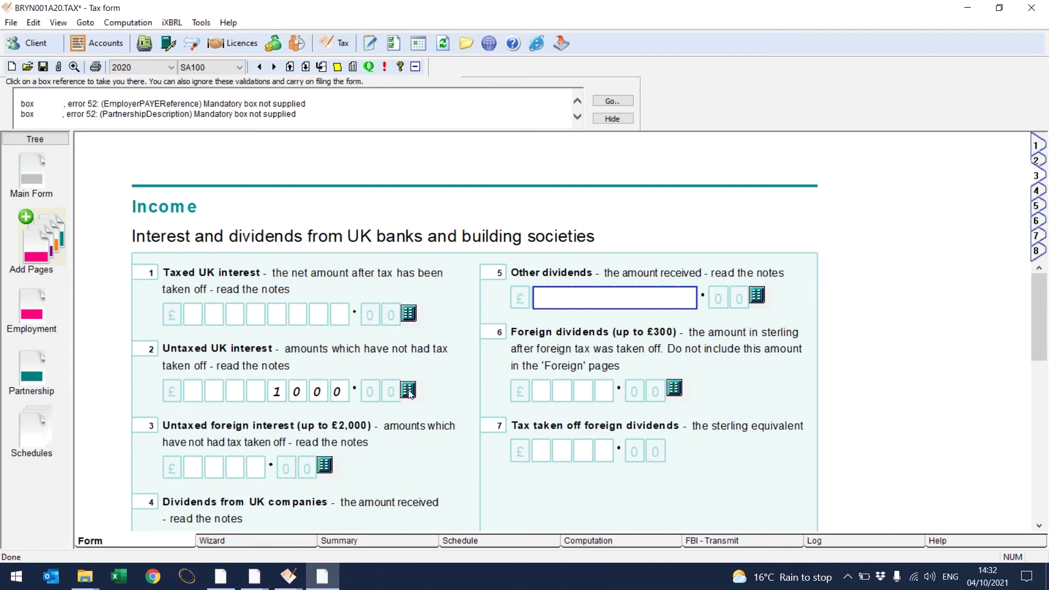
left_click(1036, 191)
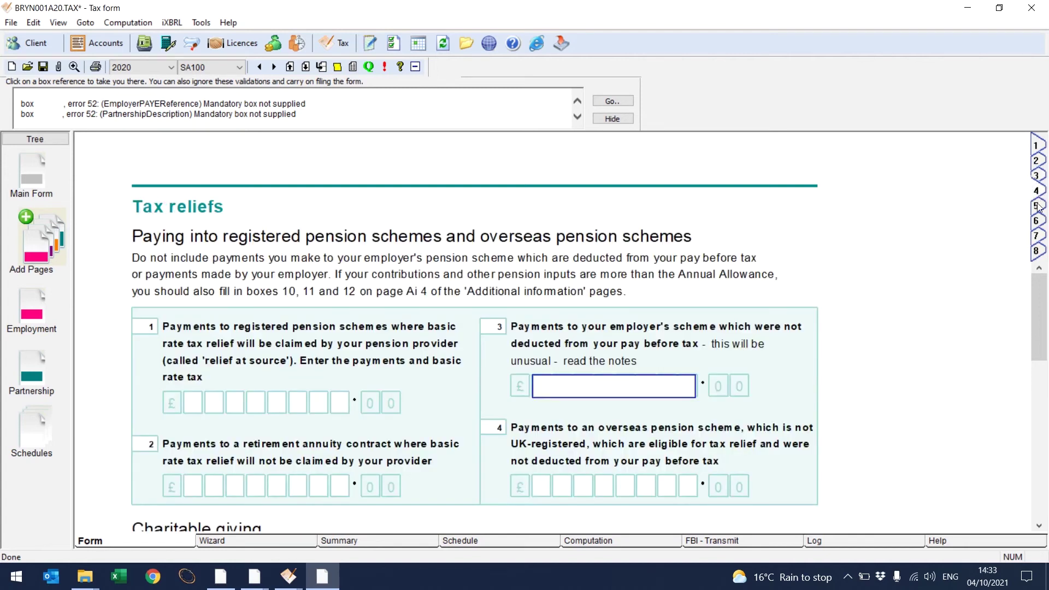
left_click(1037, 207)
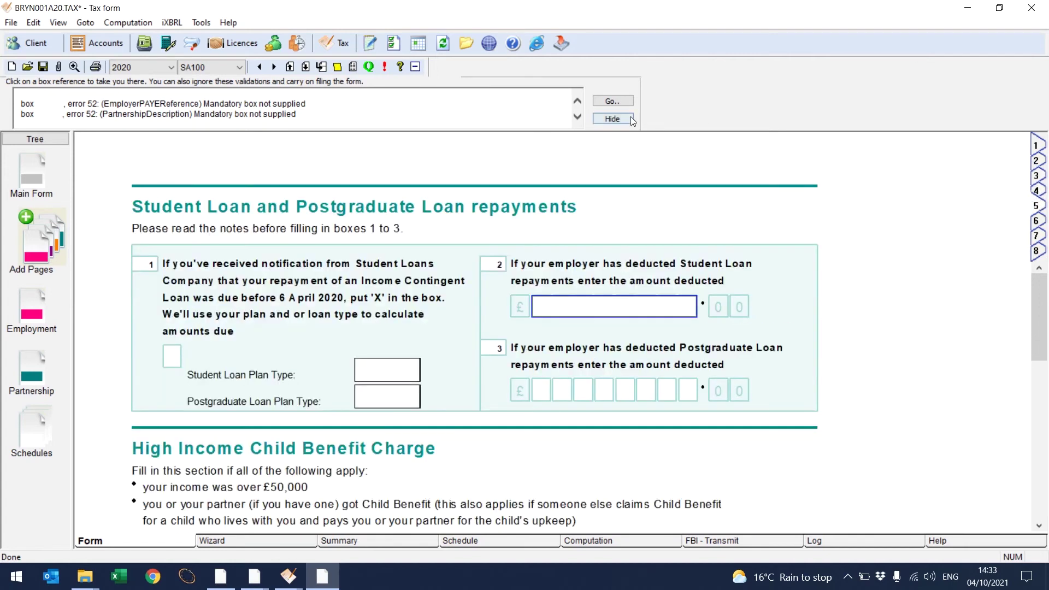
left_click(629, 118)
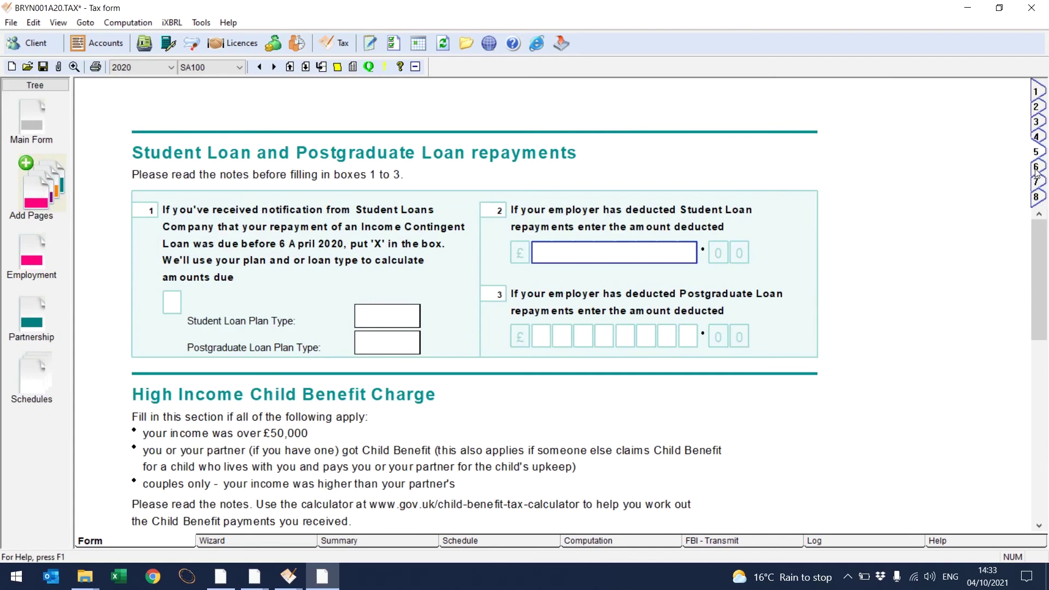
left_click(1035, 179)
left_click(1036, 186)
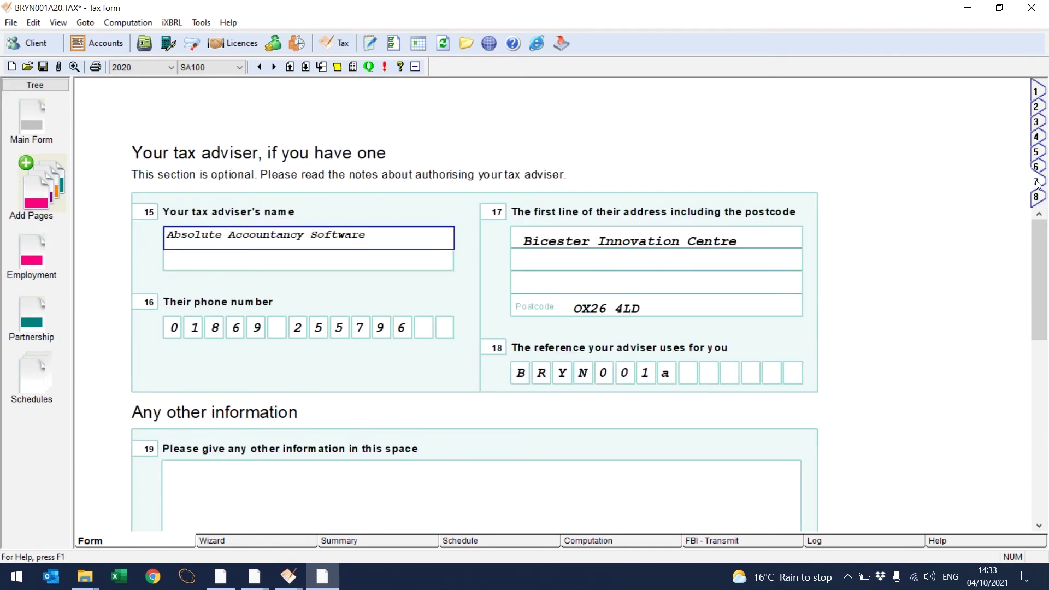
left_click(1036, 199)
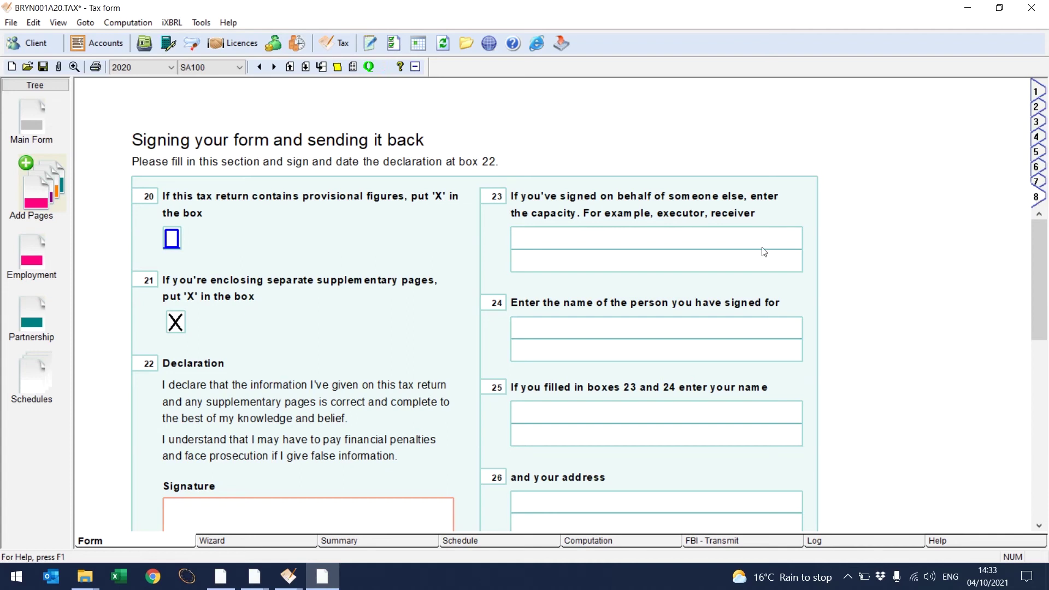
Step: Enter a 1000 '1st payment on account' in the computation, leaving a 2,256.76 balance
left_click(602, 539)
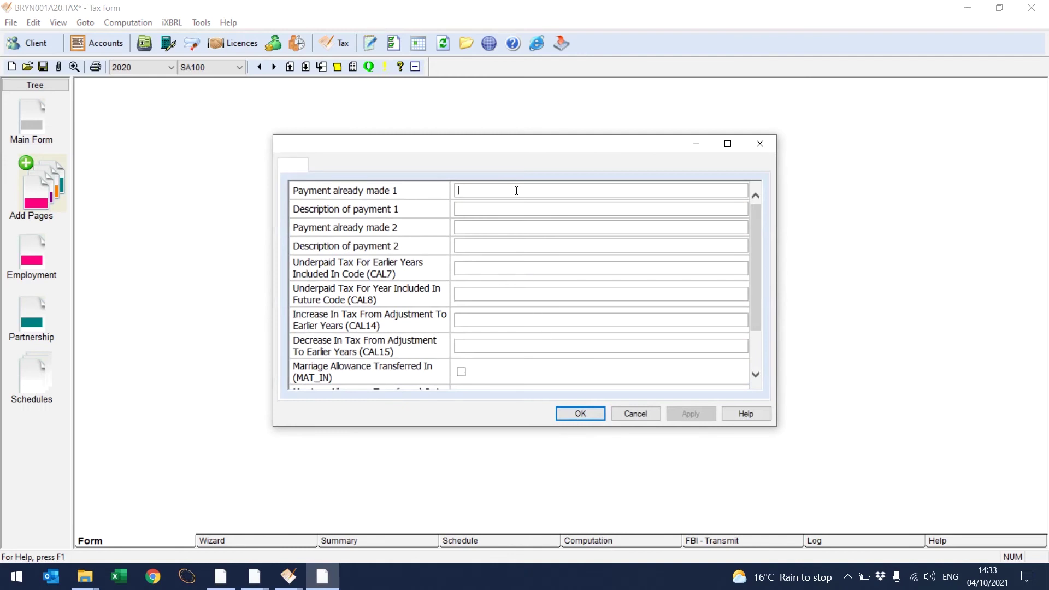
type("1000")
left_click(517, 212)
type("1st payment on account")
left_click(574, 415)
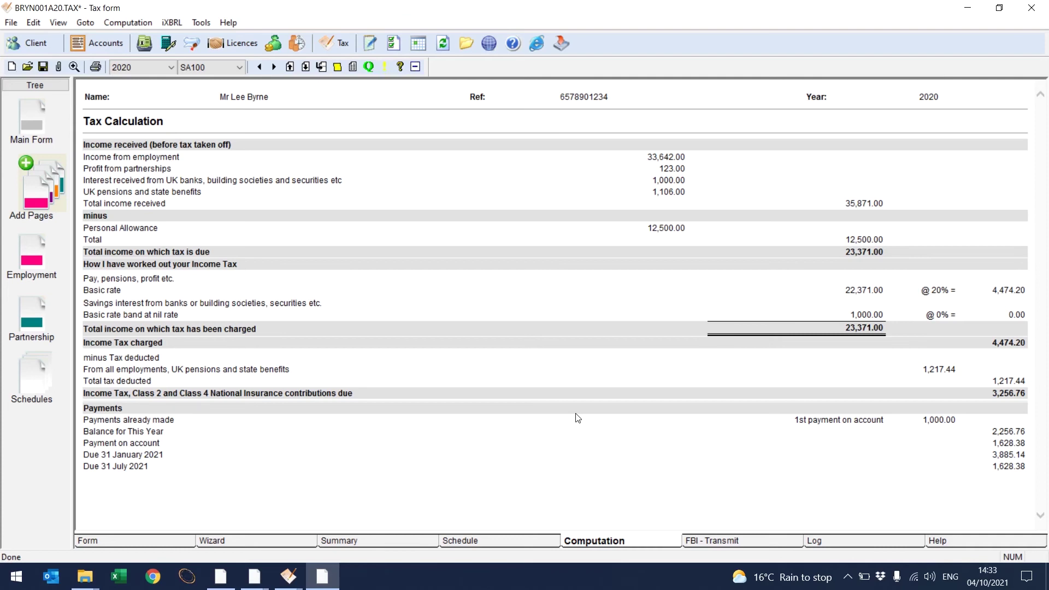
Step: Fix the transmit error by entering 'test' as the partnership trade description
left_click(704, 542)
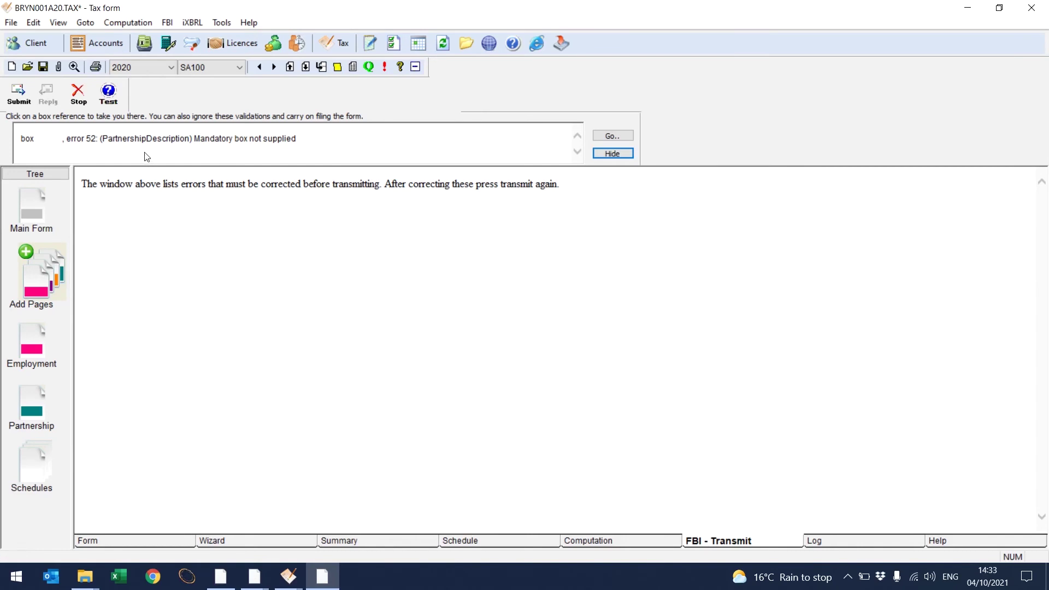
left_click(37, 403)
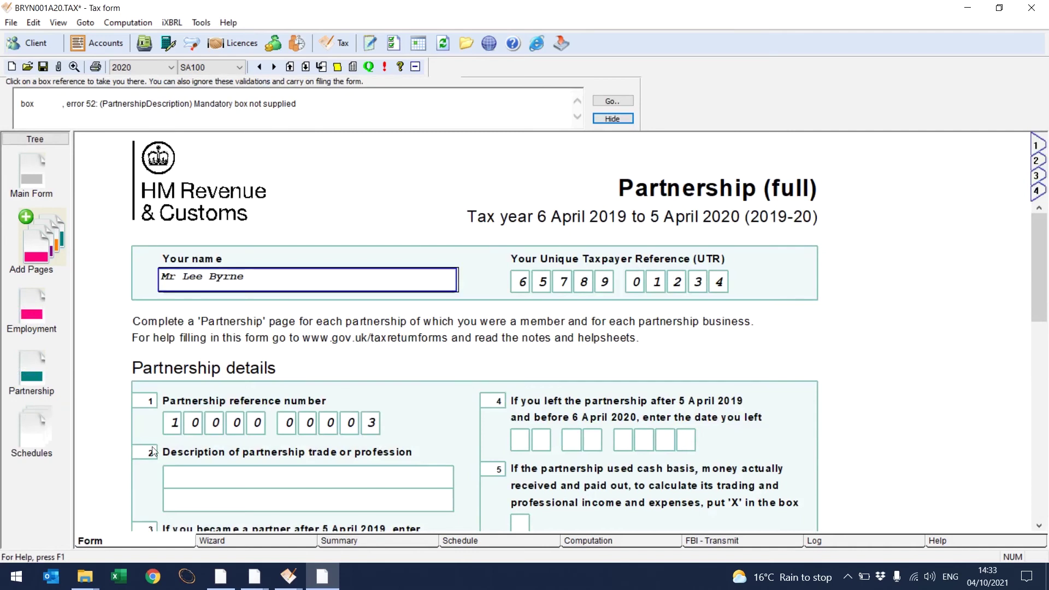
left_click(191, 476)
type("test")
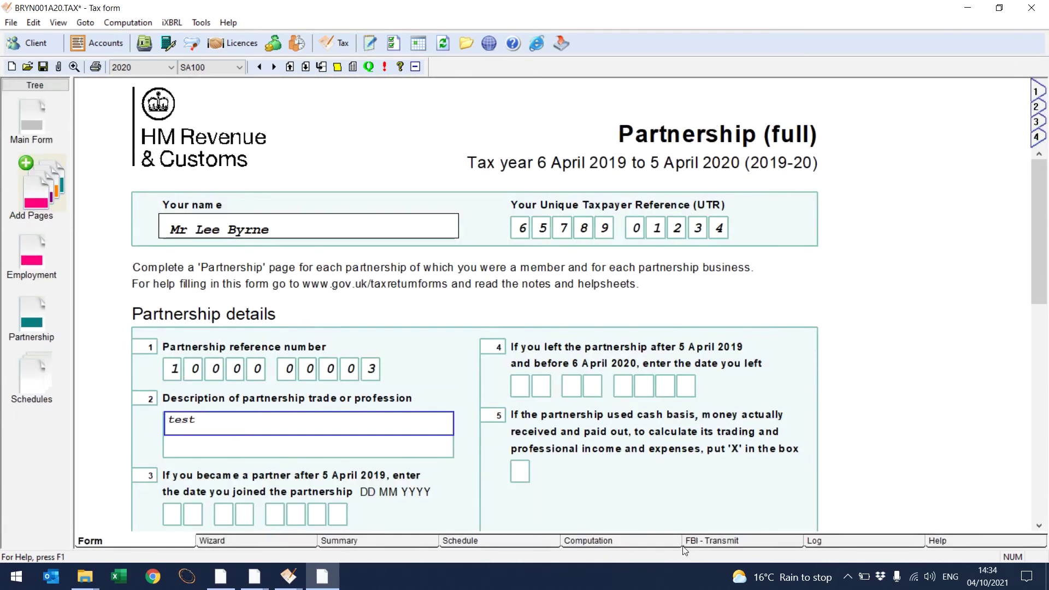
Step: Rerun the tax computation with payments unchanged and restart the HMRC transmission
left_click(695, 547)
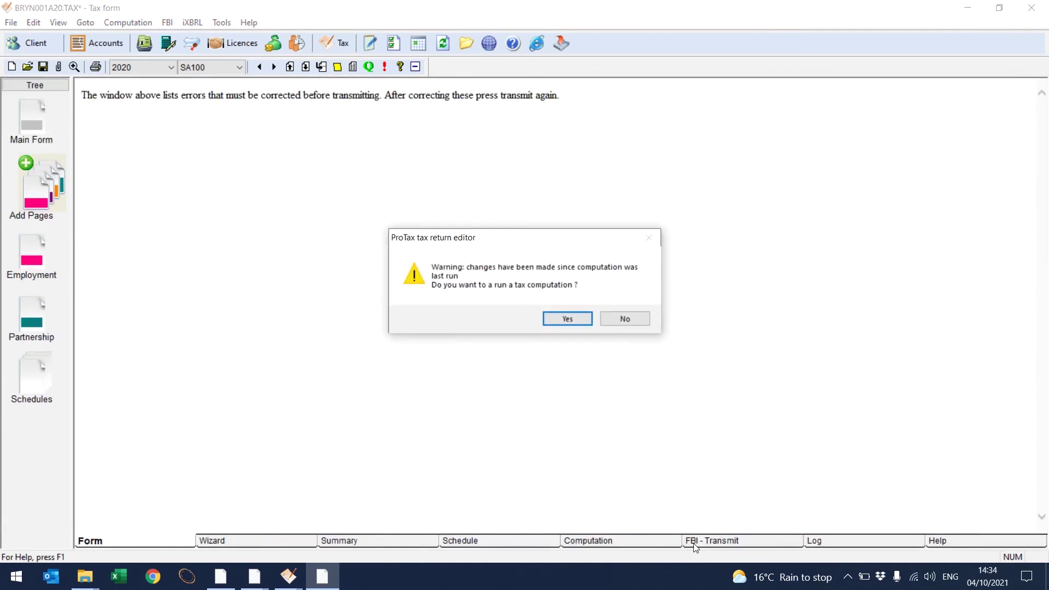
left_click(565, 319)
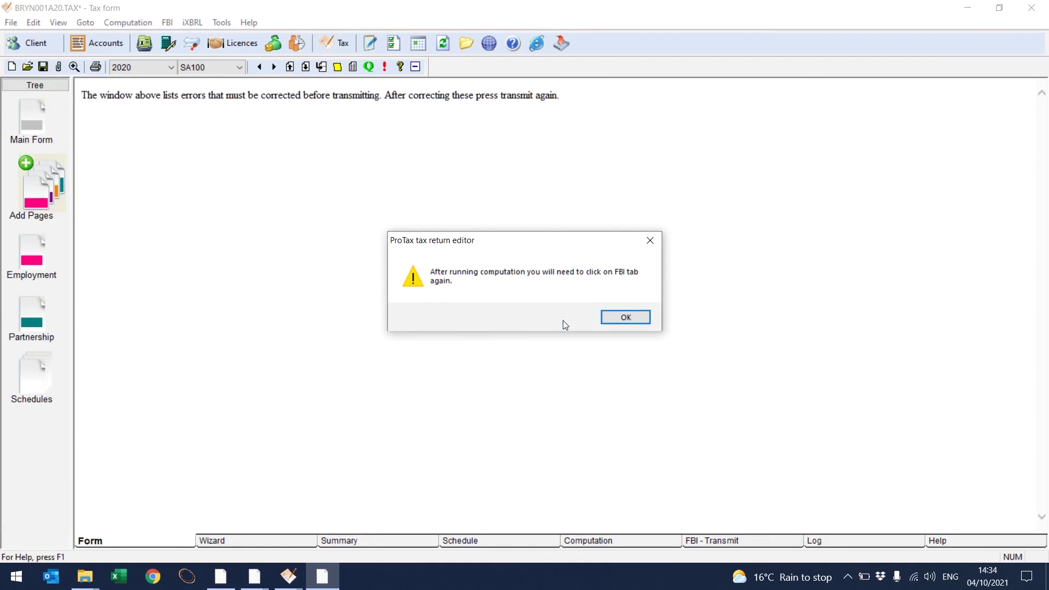
left_click(616, 318)
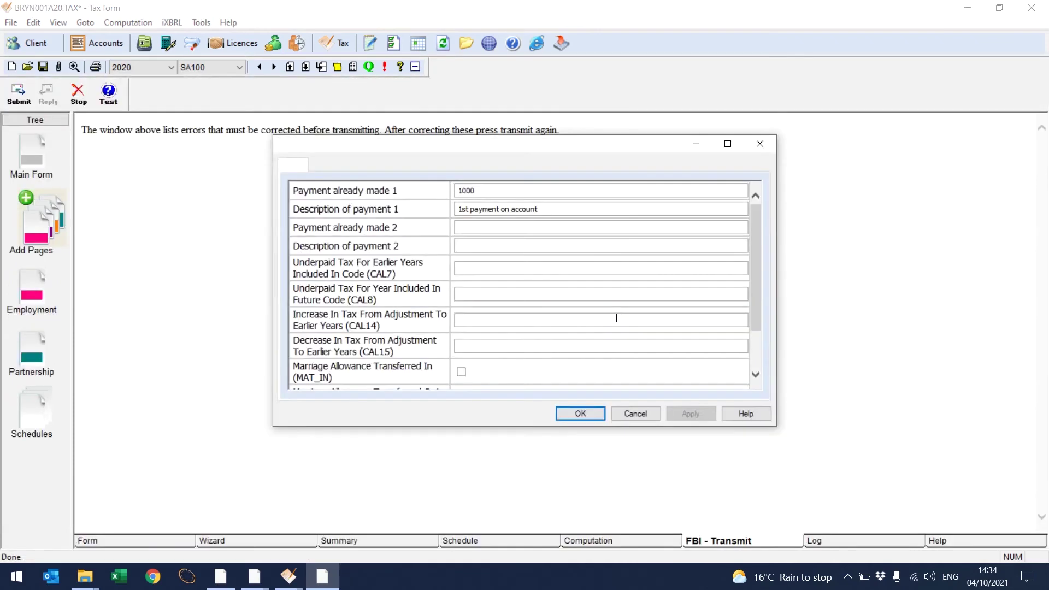
left_click(570, 415)
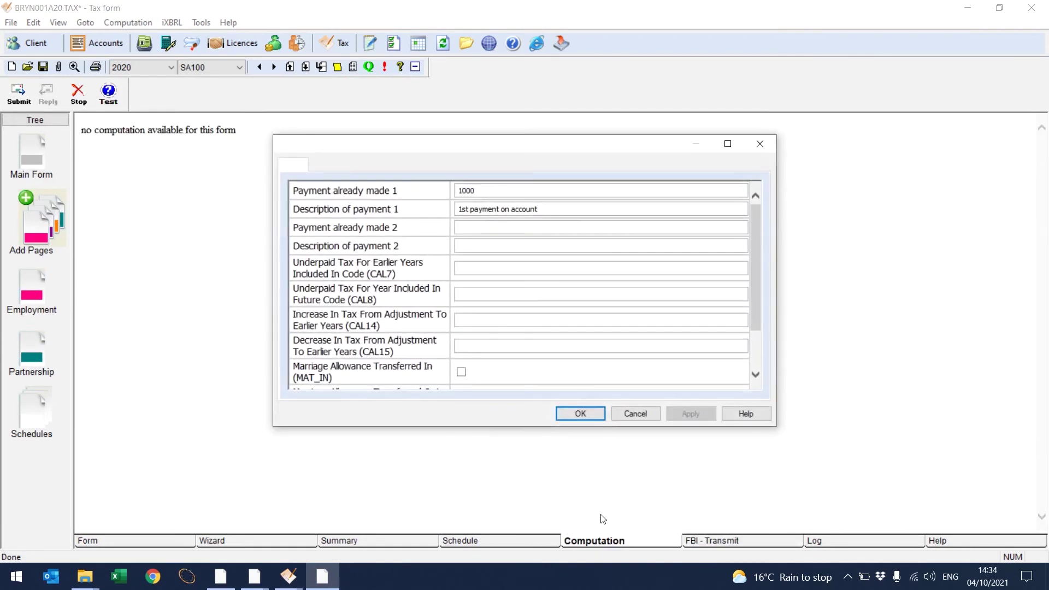
left_click(580, 415)
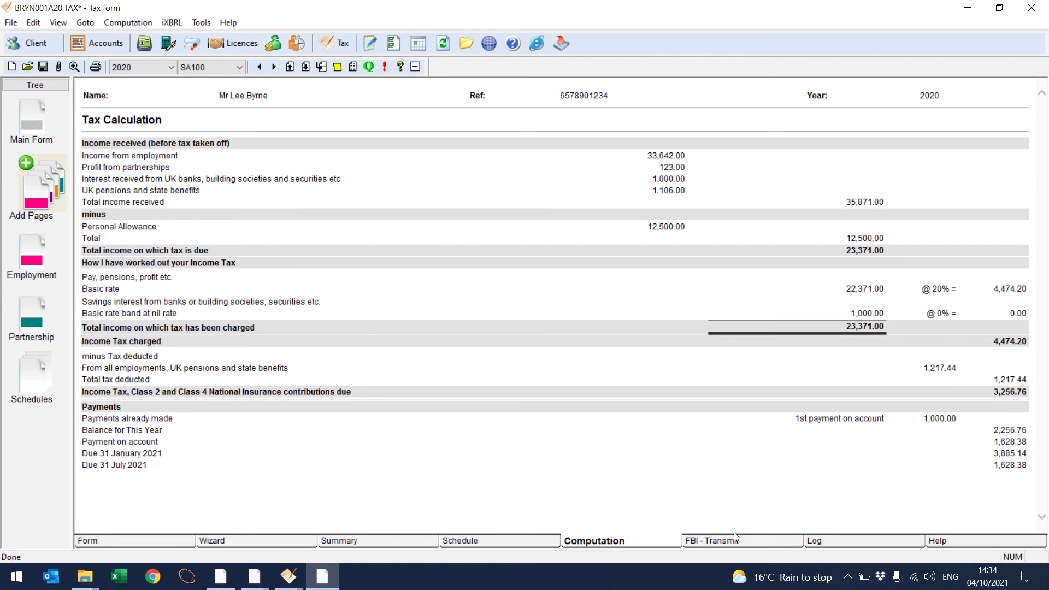
left_click(742, 543)
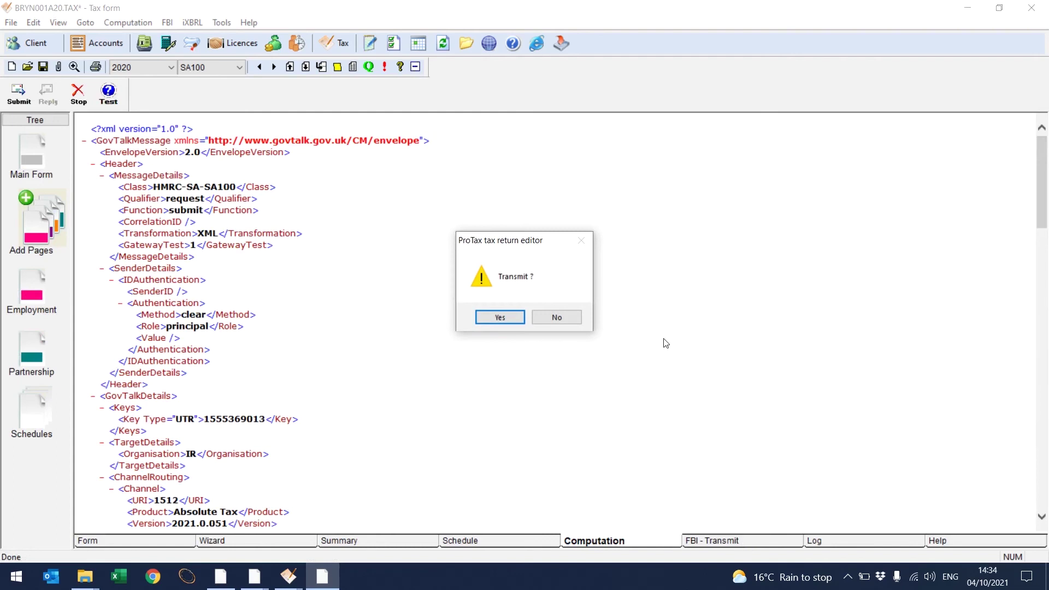
Step: Confirm transmission and gateway login so the SA100 submits, then switch to ClientBase
left_click(509, 317)
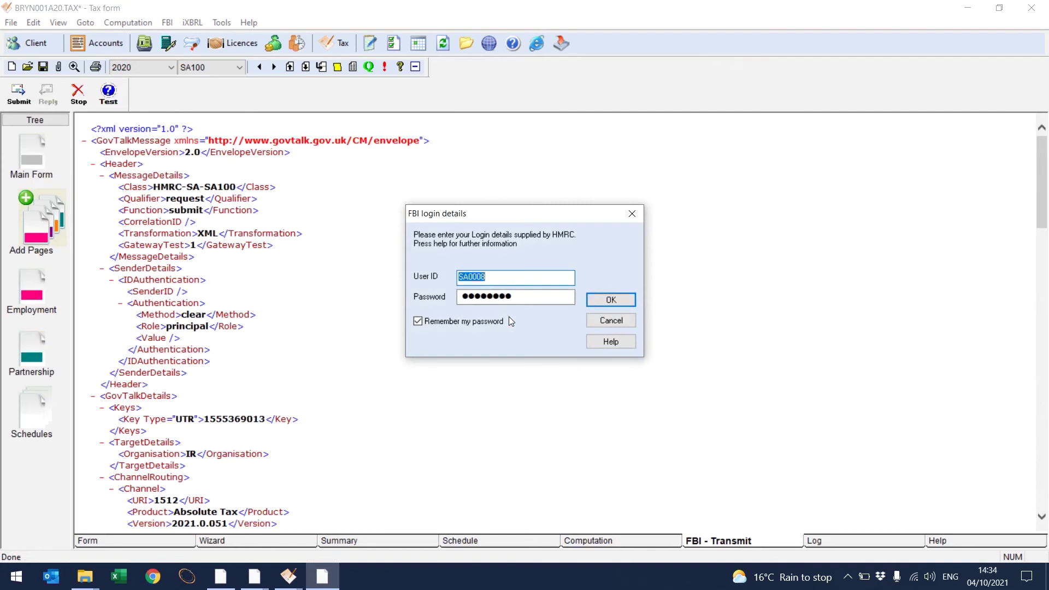
left_click(610, 300)
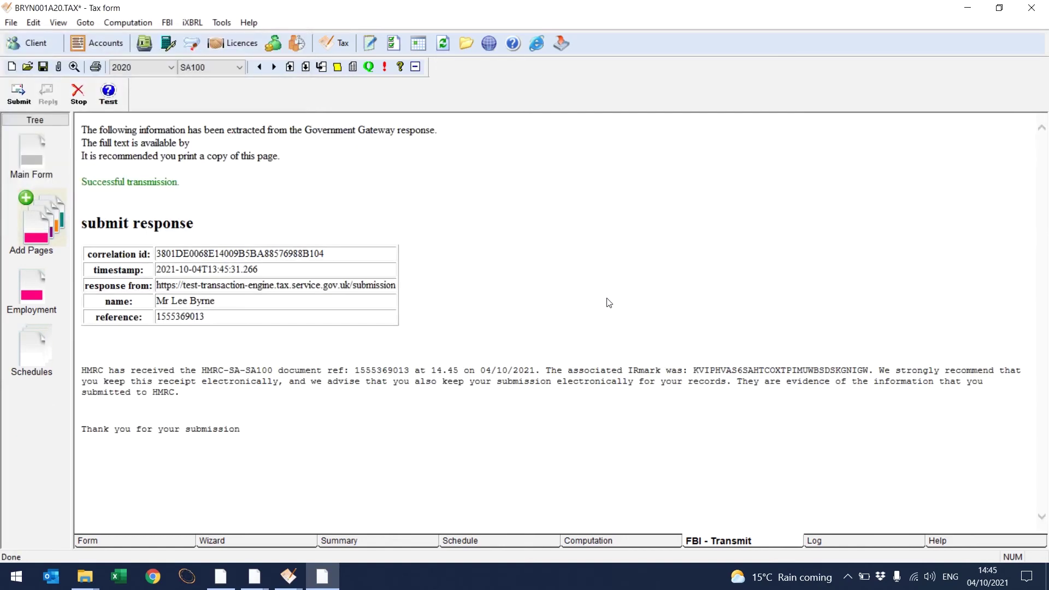
left_click(221, 580)
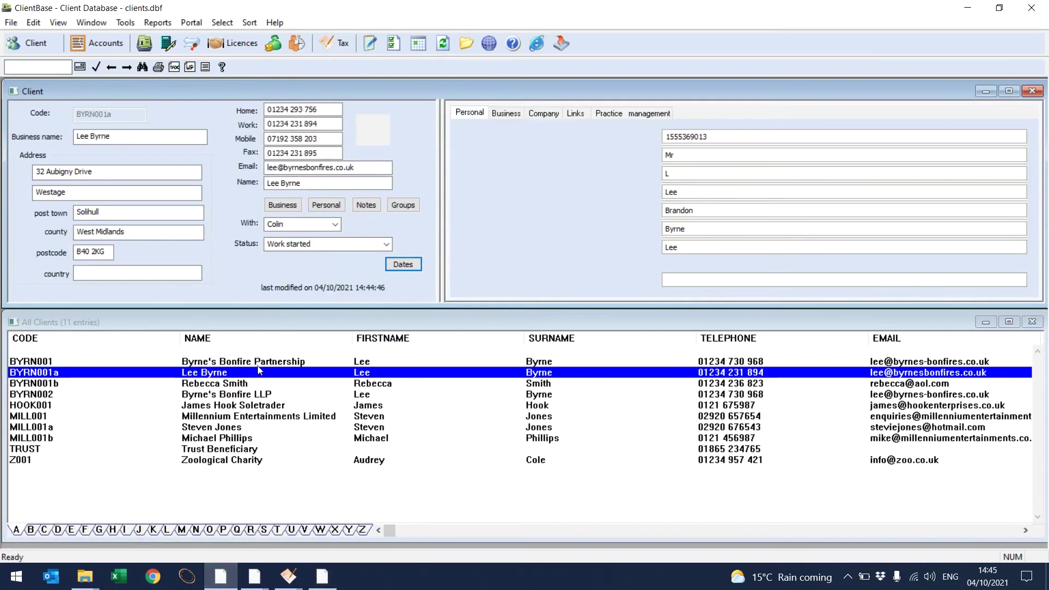
Step: Save the client's updated return key dates and load the sole trader's client record
left_click(404, 265)
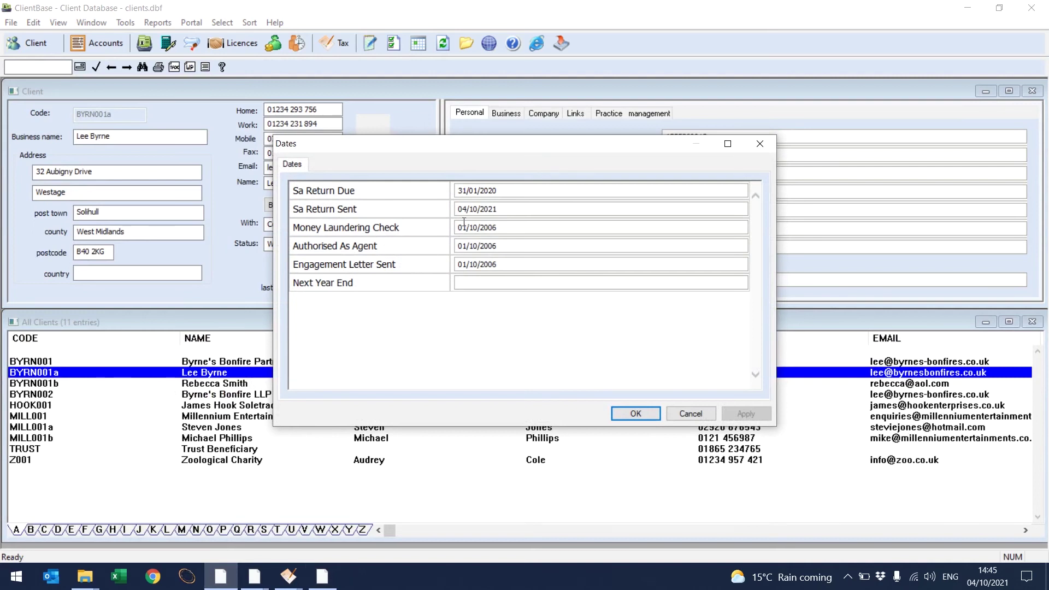
left_click(635, 413)
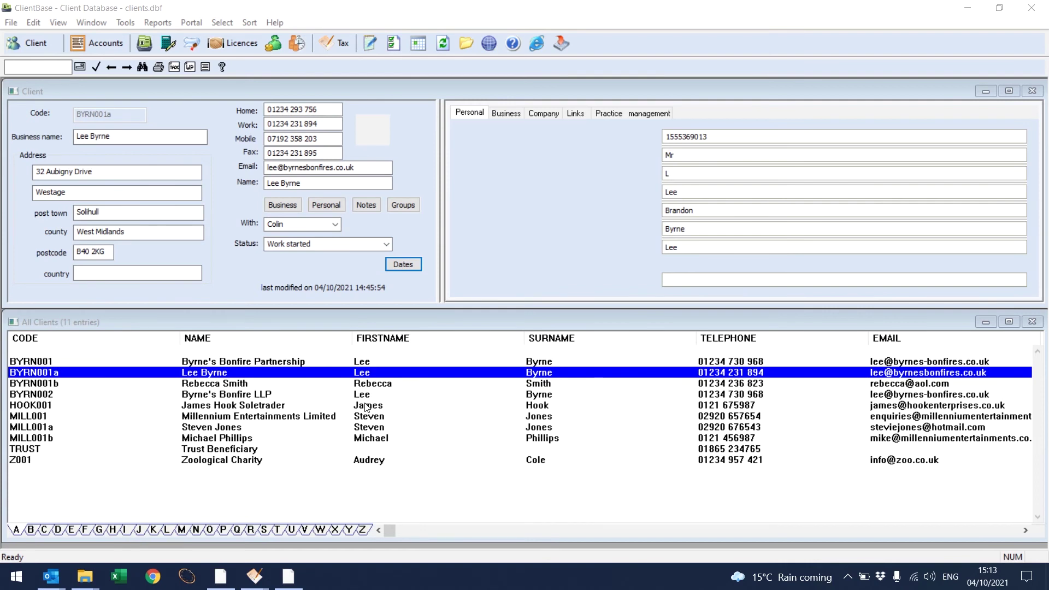
left_click(367, 405)
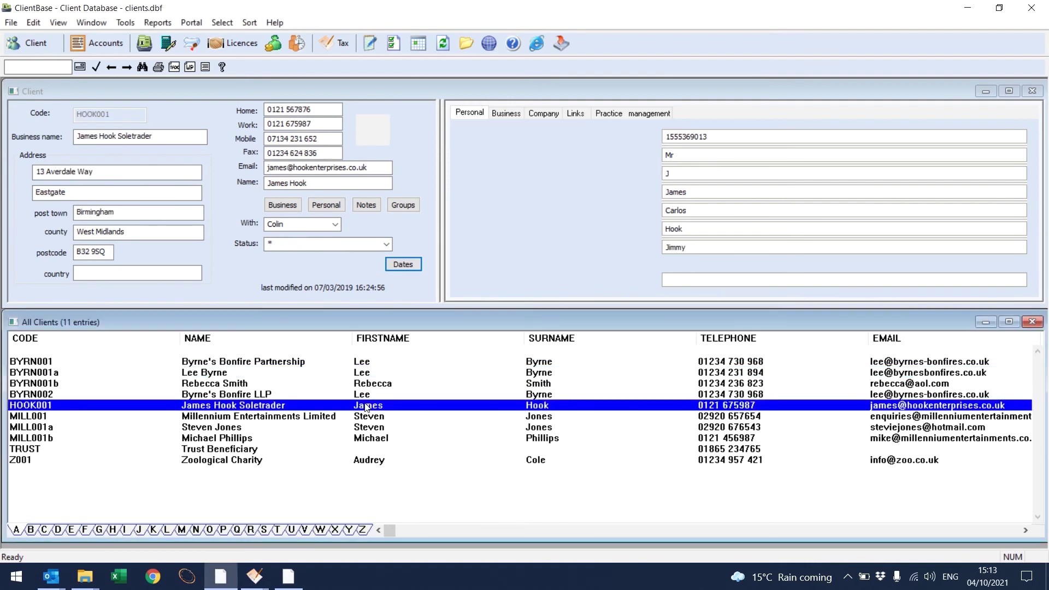
Step: Open the sole trader's 2020 tax return and page through to the tax reliefs page
left_click(339, 43)
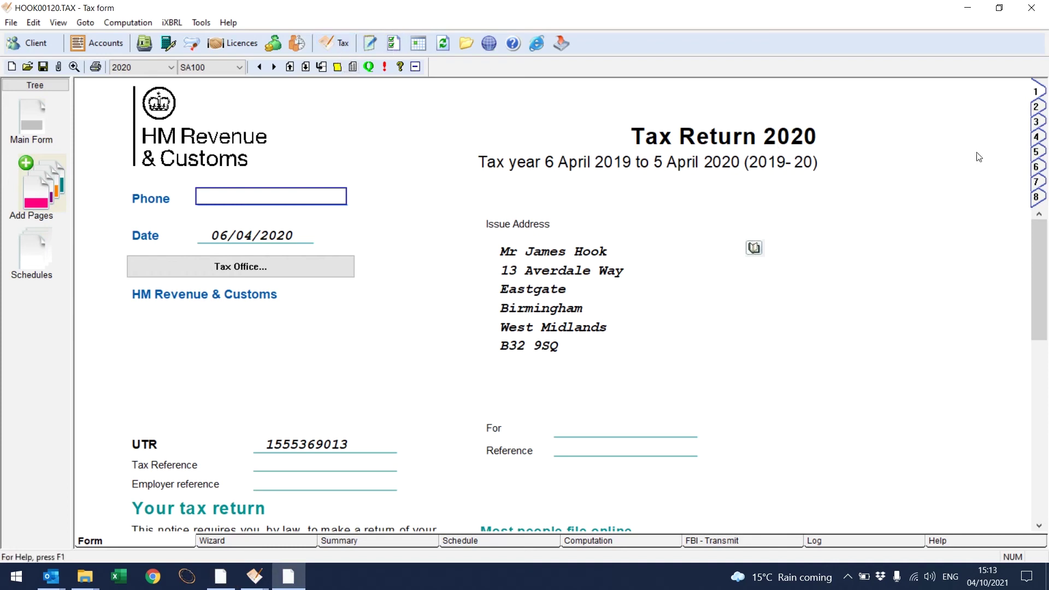
left_click(1036, 107)
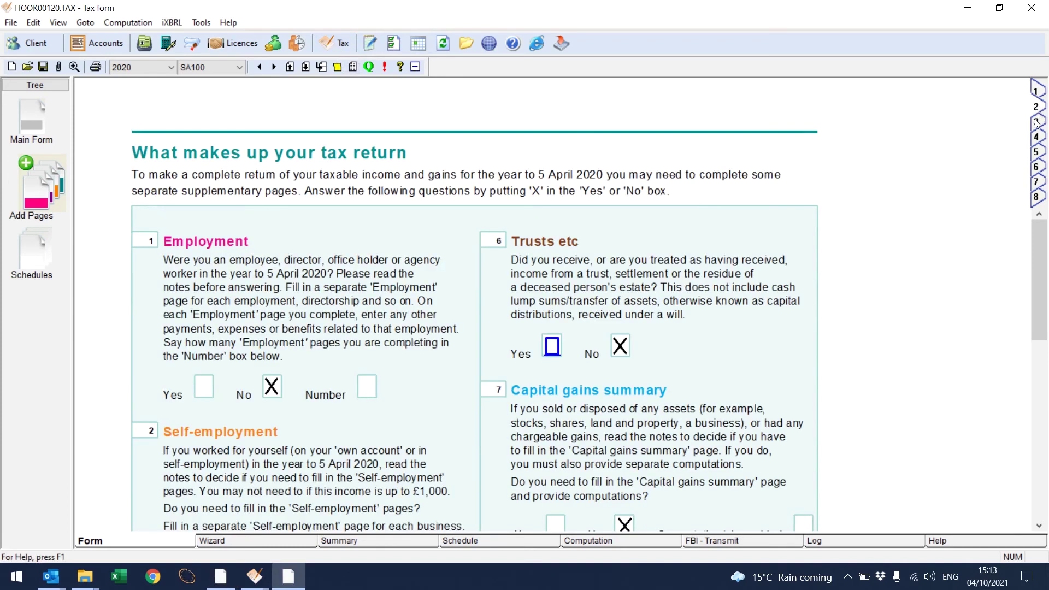
left_click(1036, 123)
left_click(1036, 137)
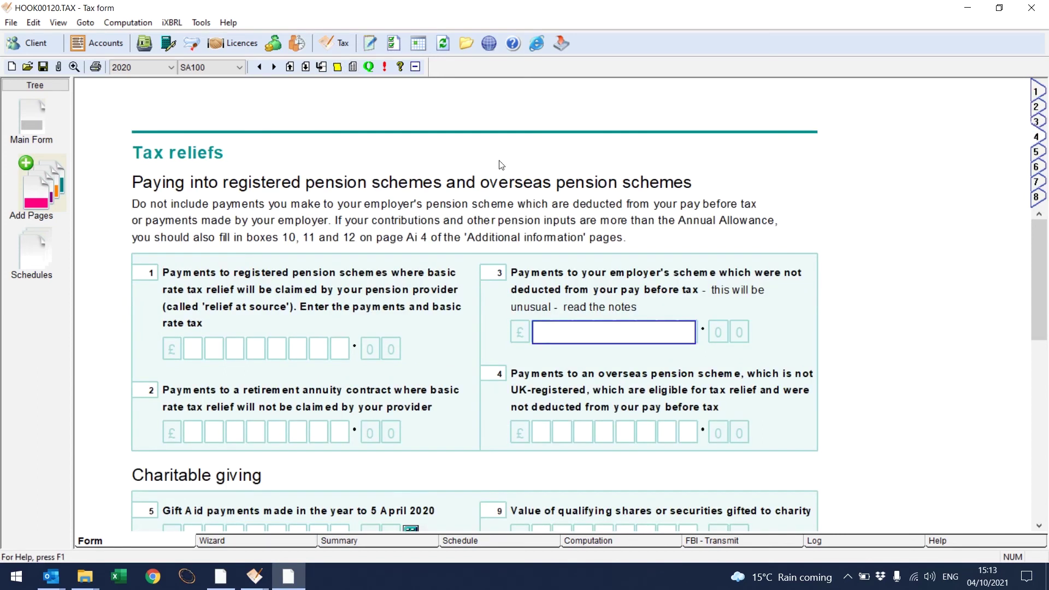
Step: Add the C CapitalGains supplementary pages to the return
left_click(26, 162)
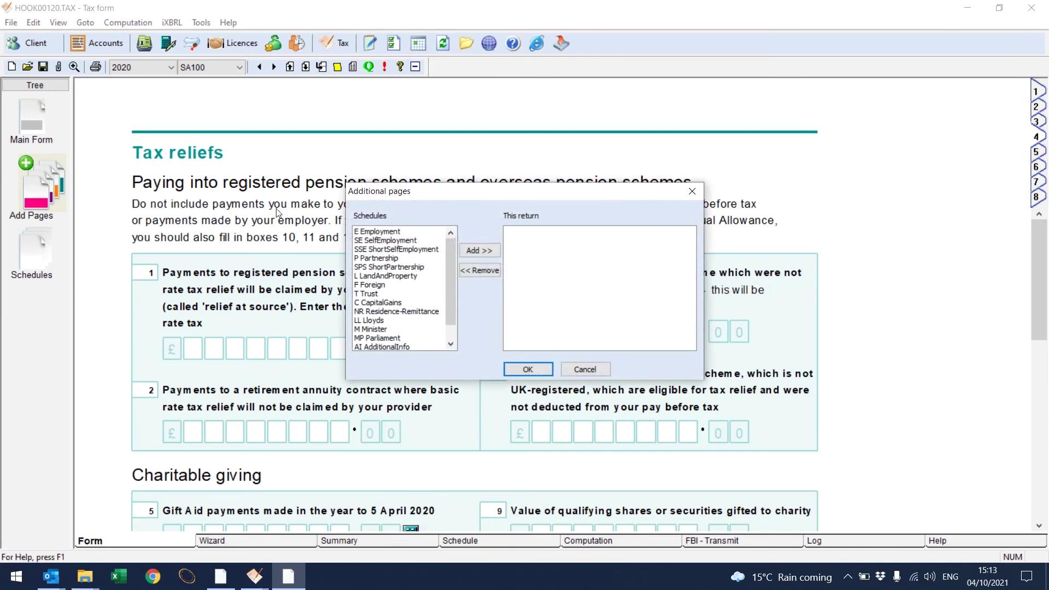
left_click(391, 303)
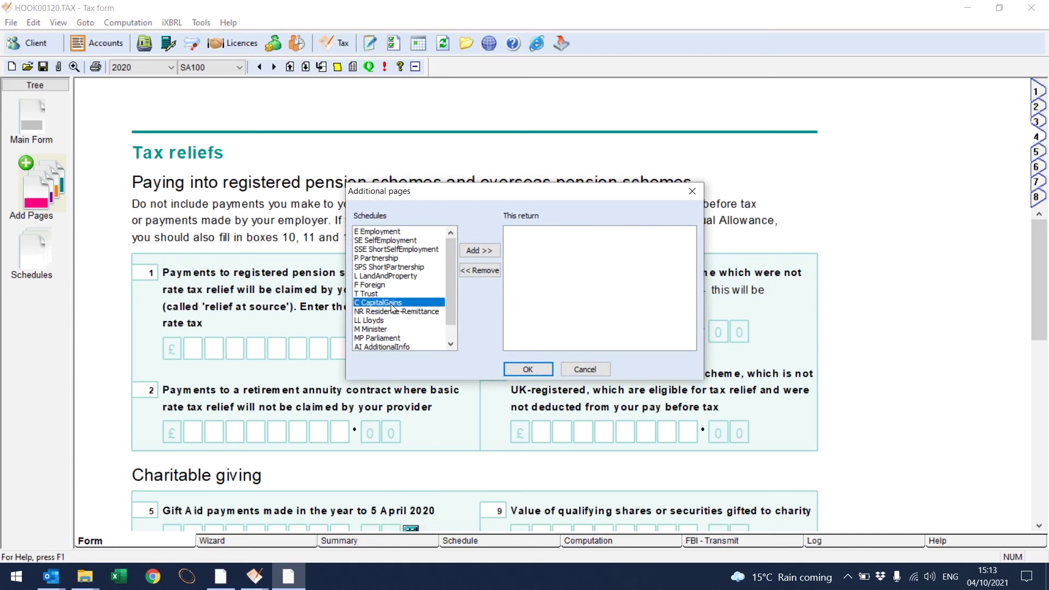
left_click(486, 251)
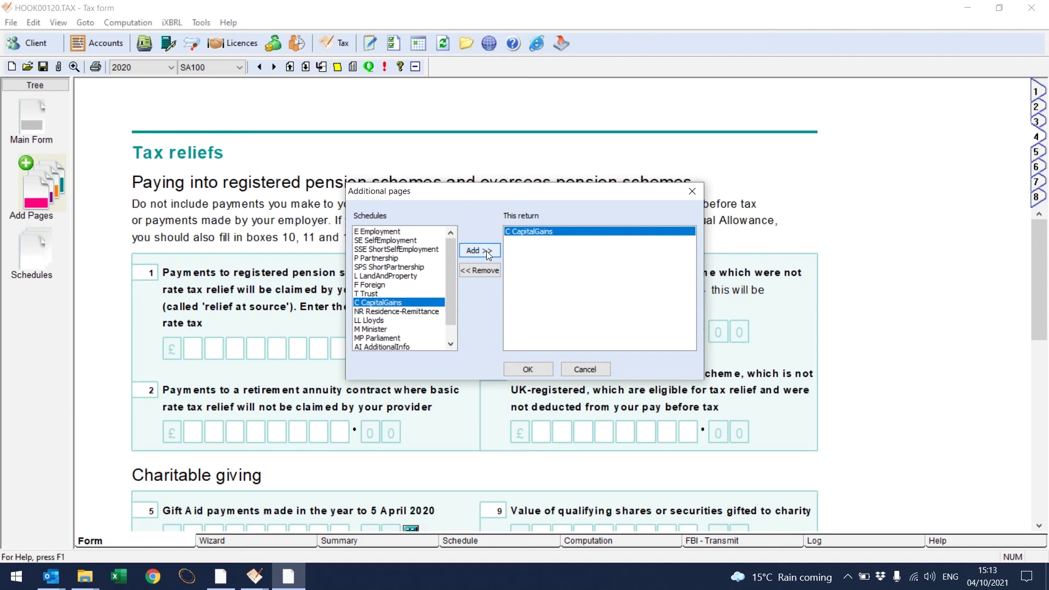
left_click(529, 369)
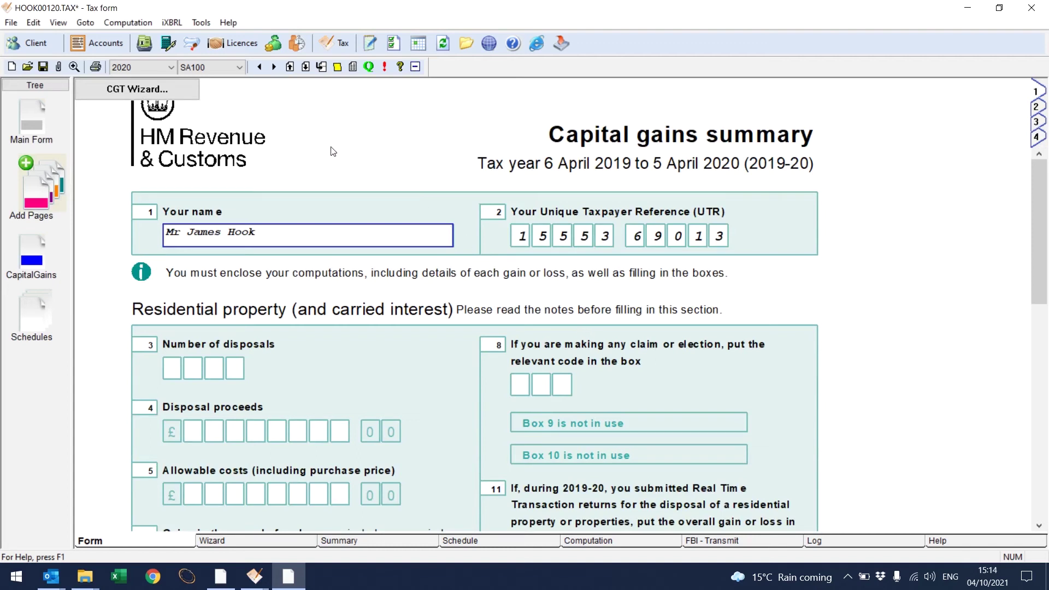
Step: Start a new CGT wizard disposal with type Q - Quoted share
left_click(178, 98)
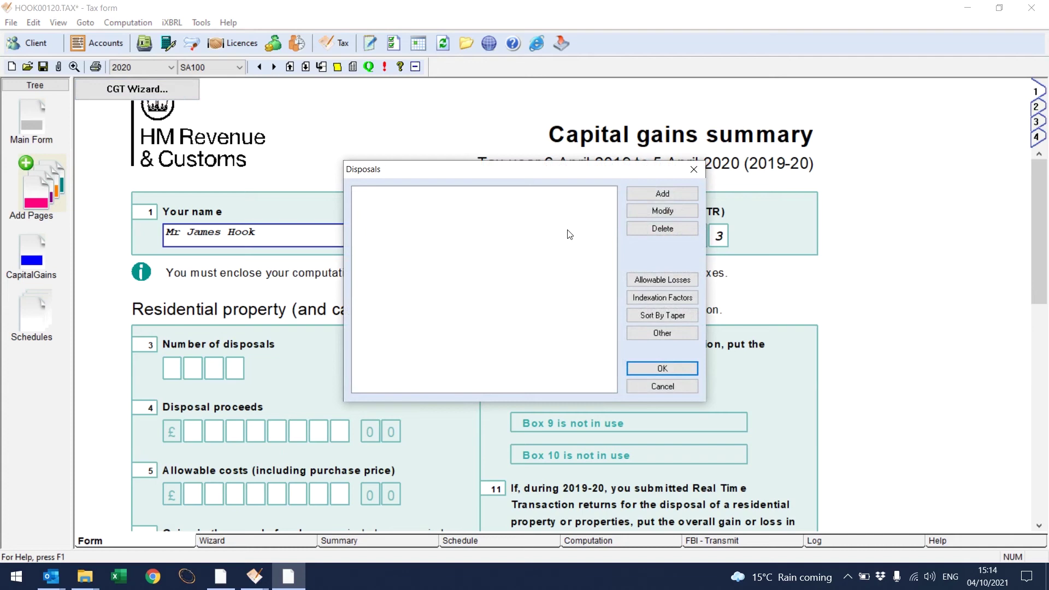
left_click(653, 194)
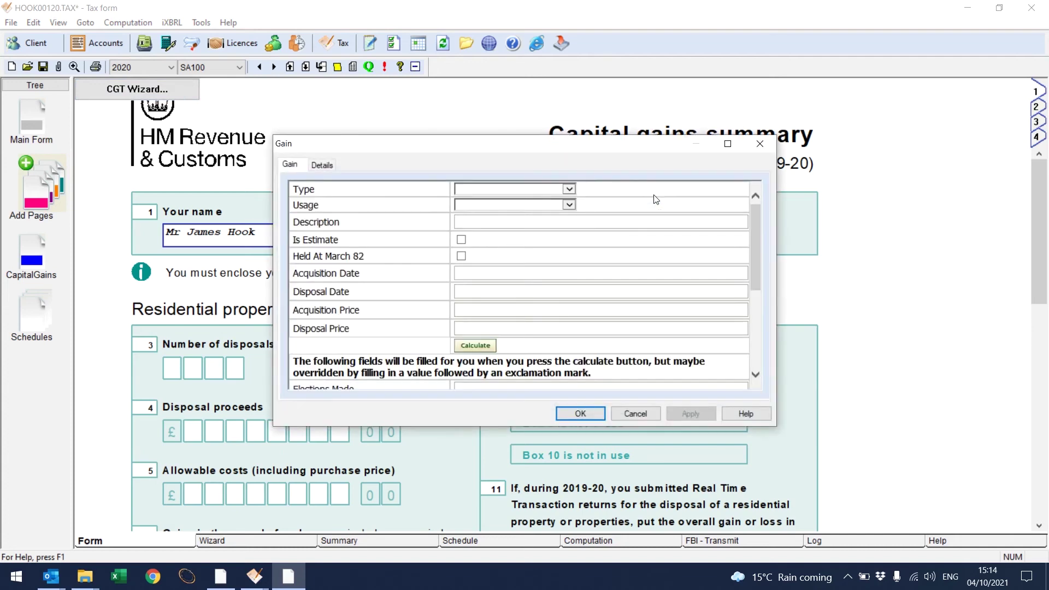
left_click(568, 190)
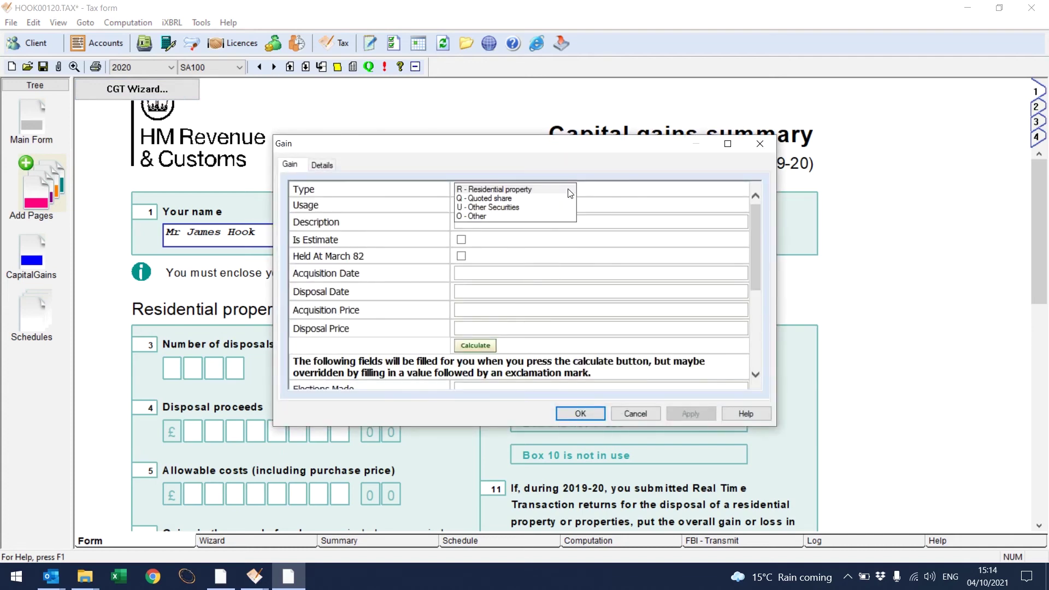
left_click(523, 199)
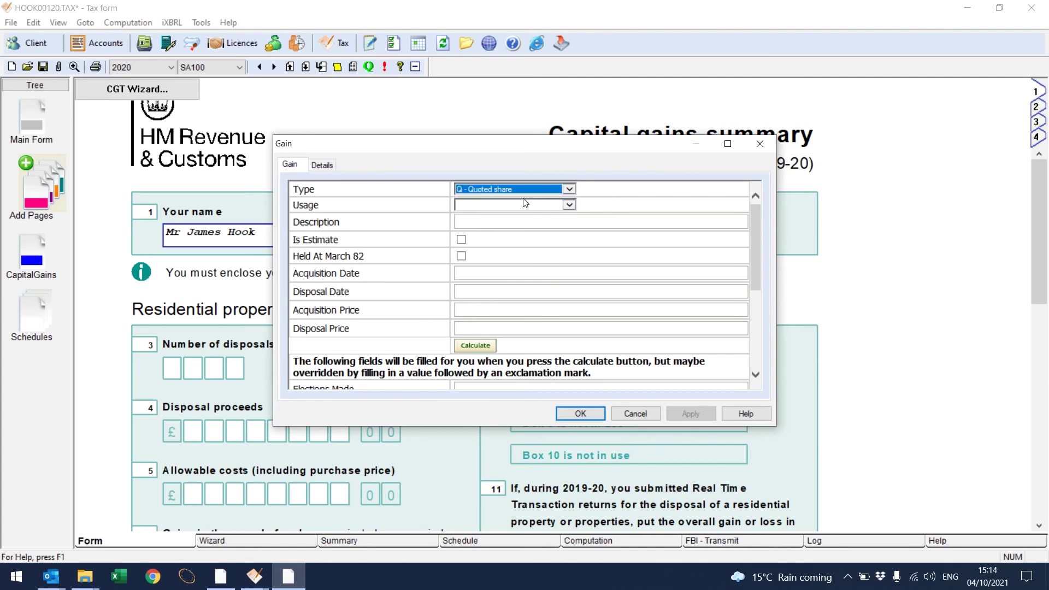
Step: Enter dates 01/01/2000 to 31/03/2020, cost 123 and proceeds 20000, and save the gain
left_click(514, 275)
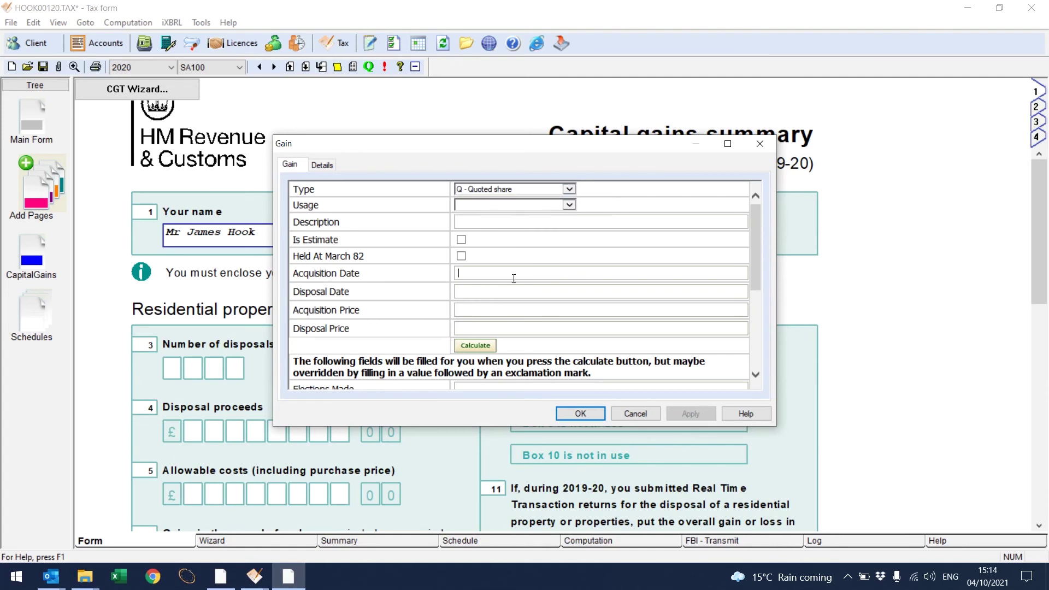
type("01/01/2000")
left_click(512, 291)
type("31/03/2020")
left_click(509, 310)
type("123")
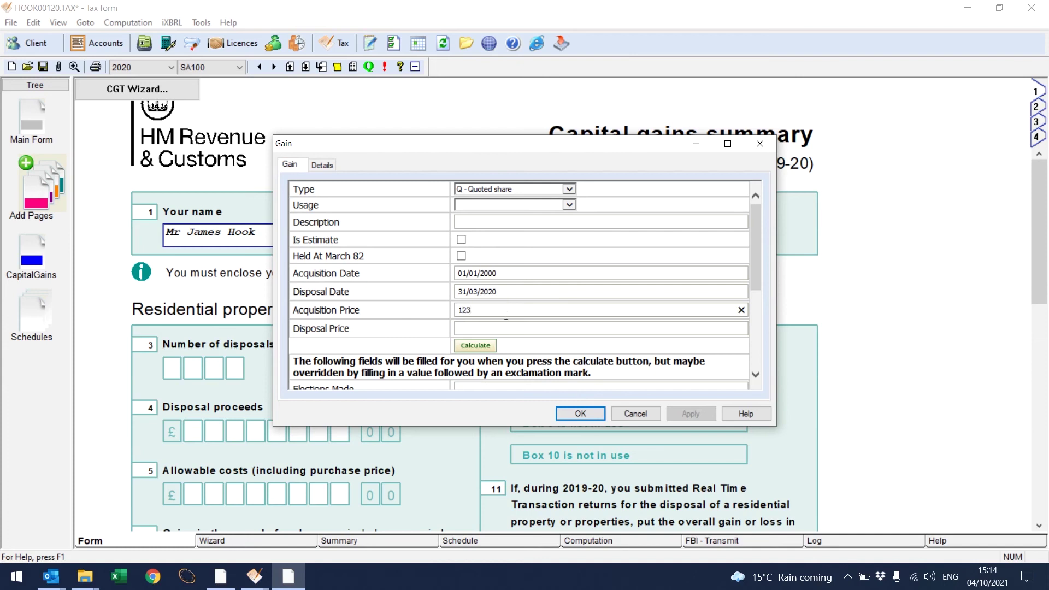
left_click(503, 325)
type("20000")
left_click_drag(756, 240, 765, 319)
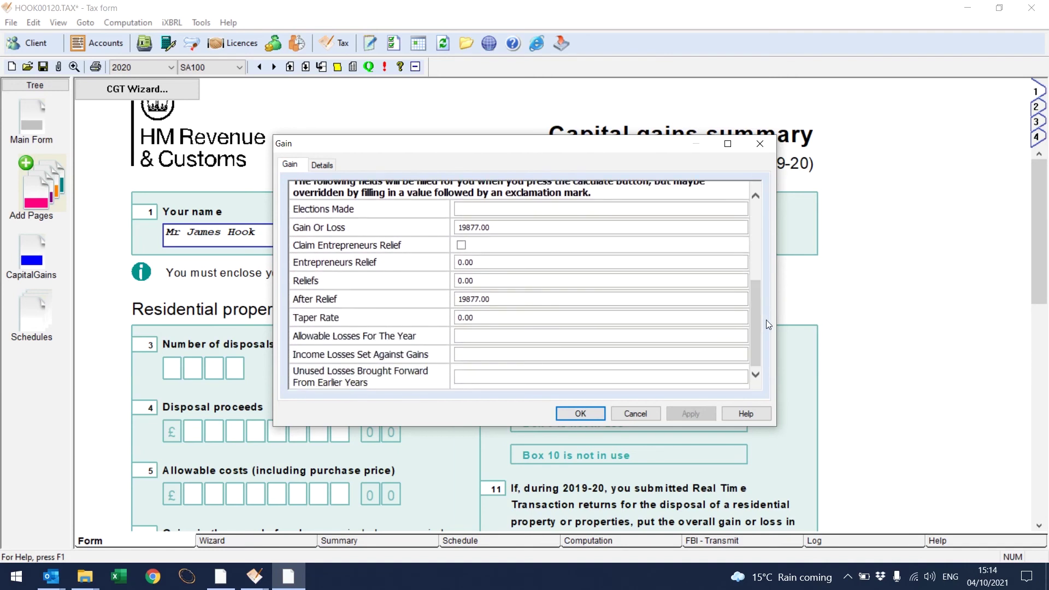
left_click(579, 413)
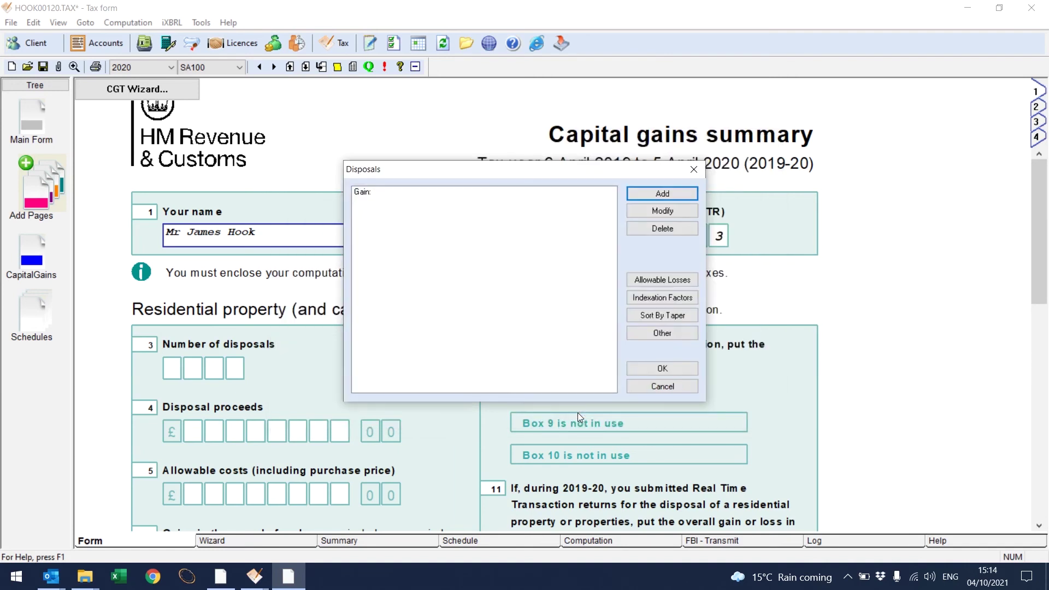
Step: Generate the cgt.pdf computation showing the 19877.00 gain, then close and save it
left_click(664, 368)
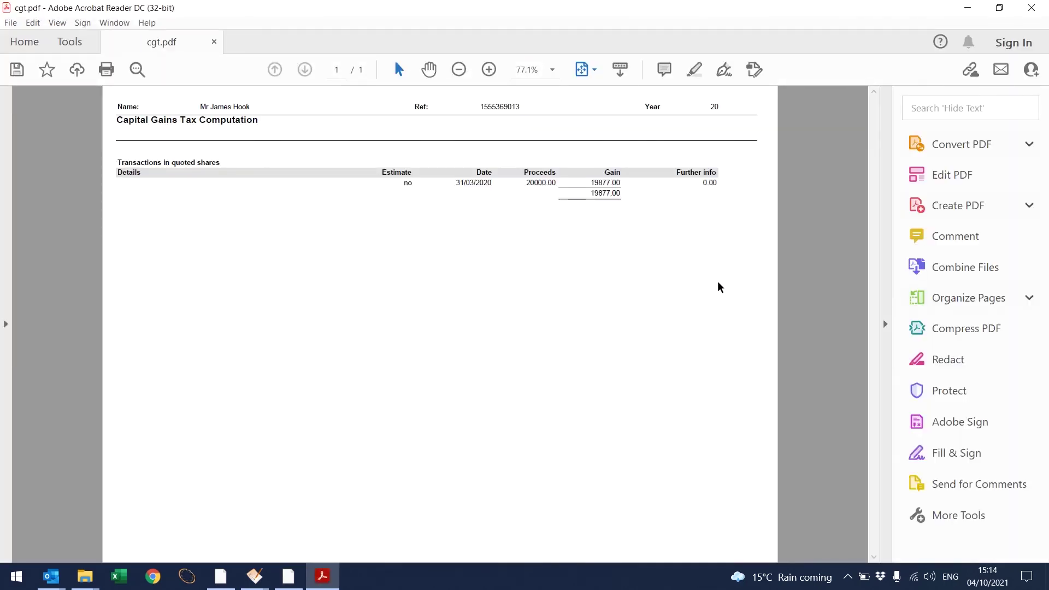
left_click(1030, 11)
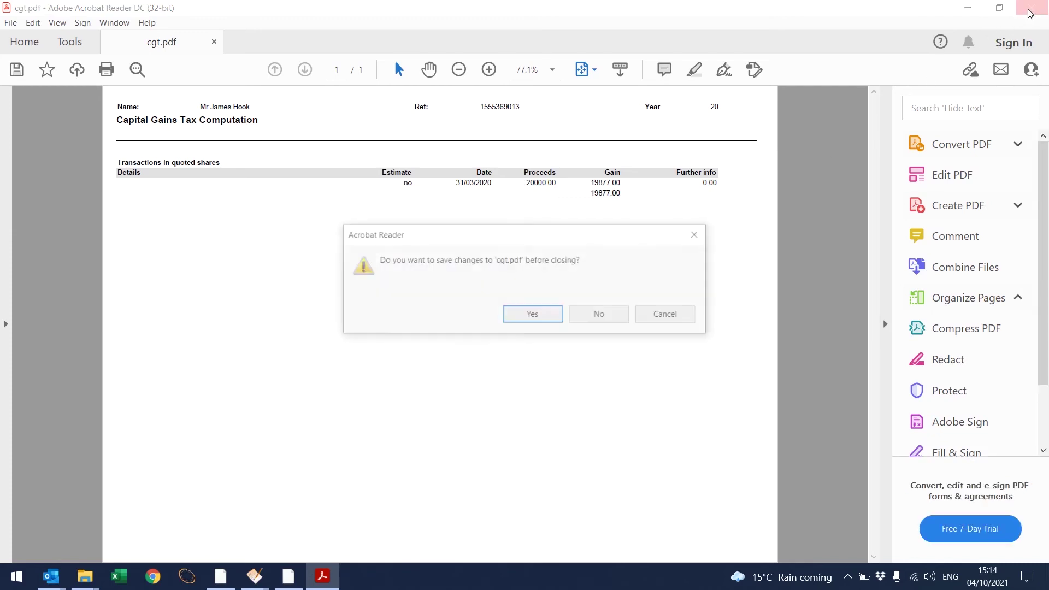
left_click(540, 319)
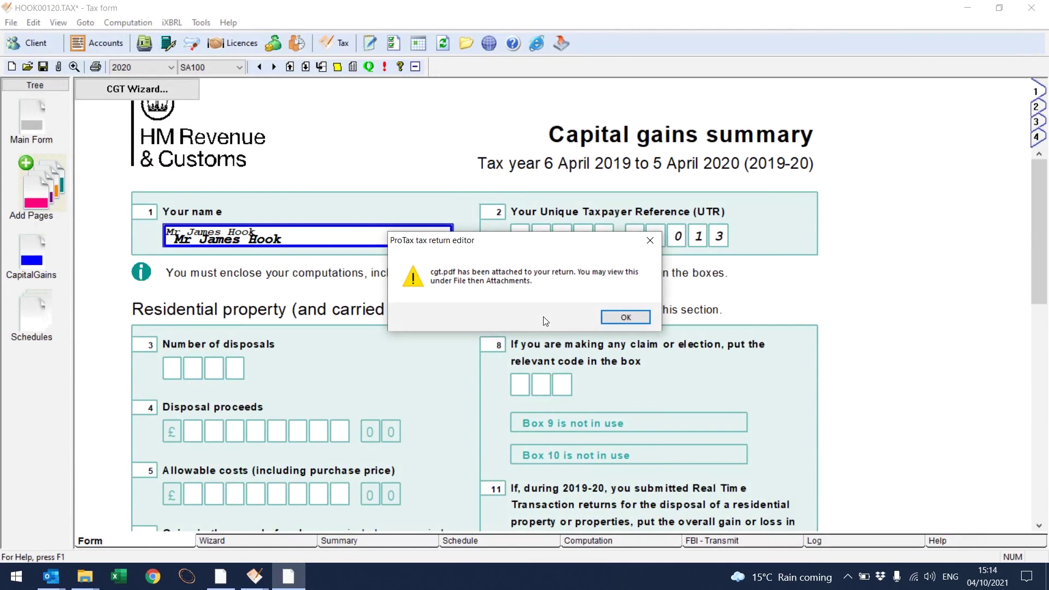
Step: Fill the CGT pages from the wizard and check the listed shares boxes: 20000, 123, 19877
left_click(616, 317)
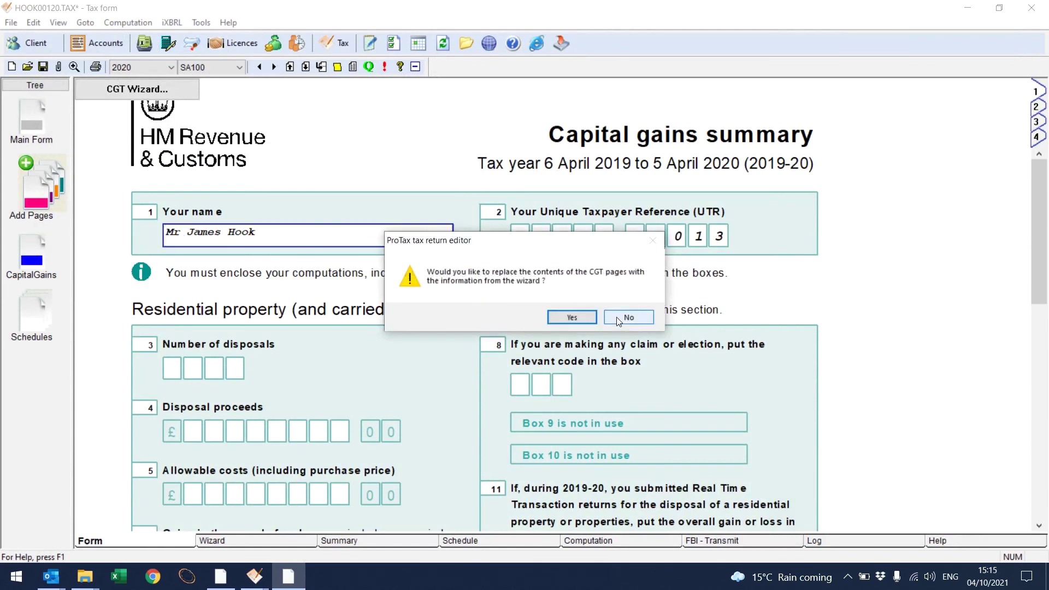
left_click(578, 319)
left_click_drag(1040, 195, 1045, 365)
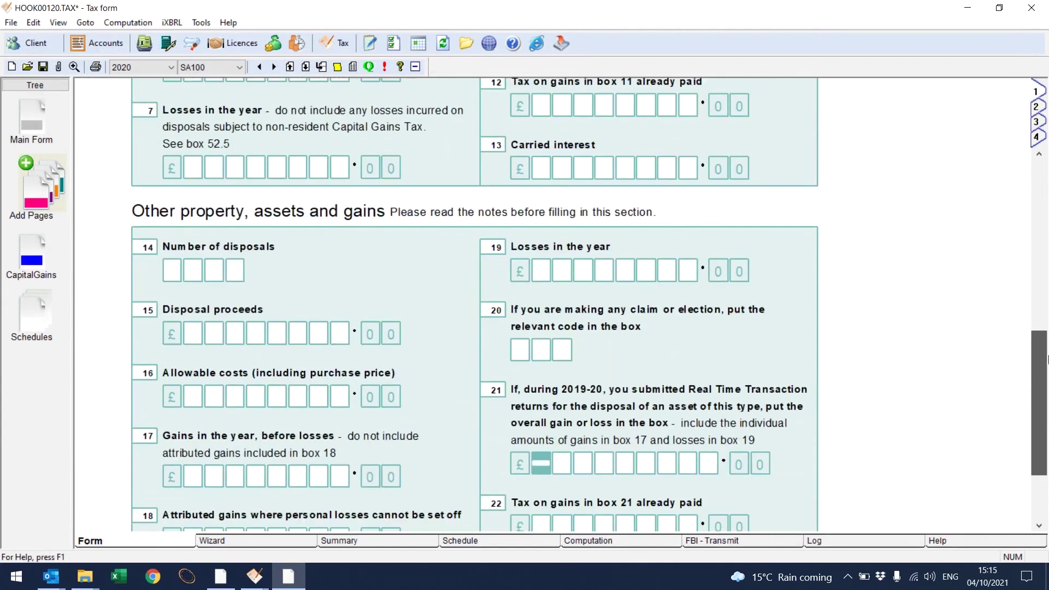
left_click(1038, 107)
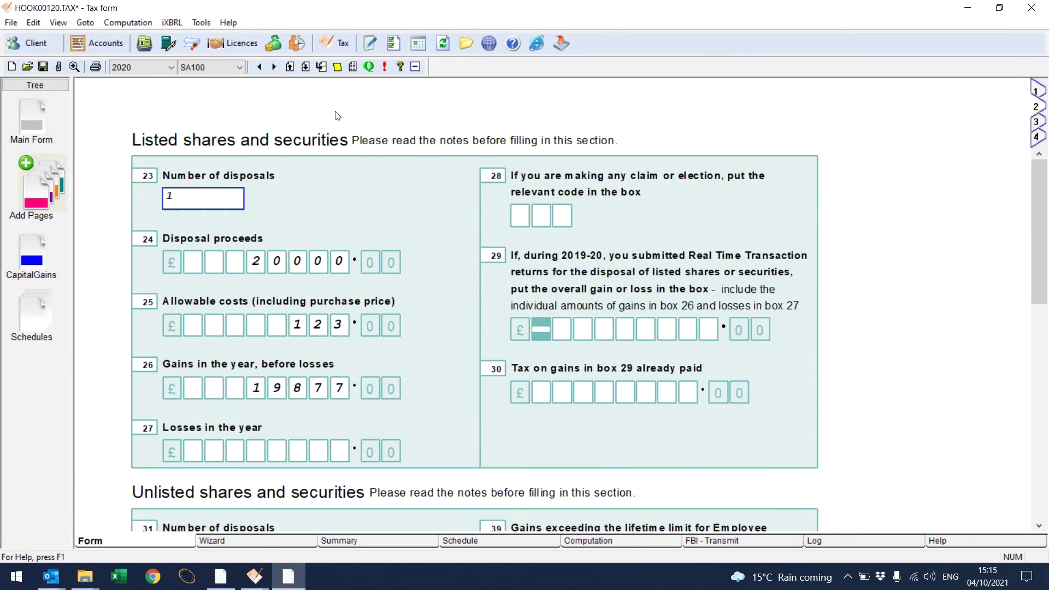
Step: Confirm cgt.pdf is attached, then close the return without running a computation
left_click(57, 66)
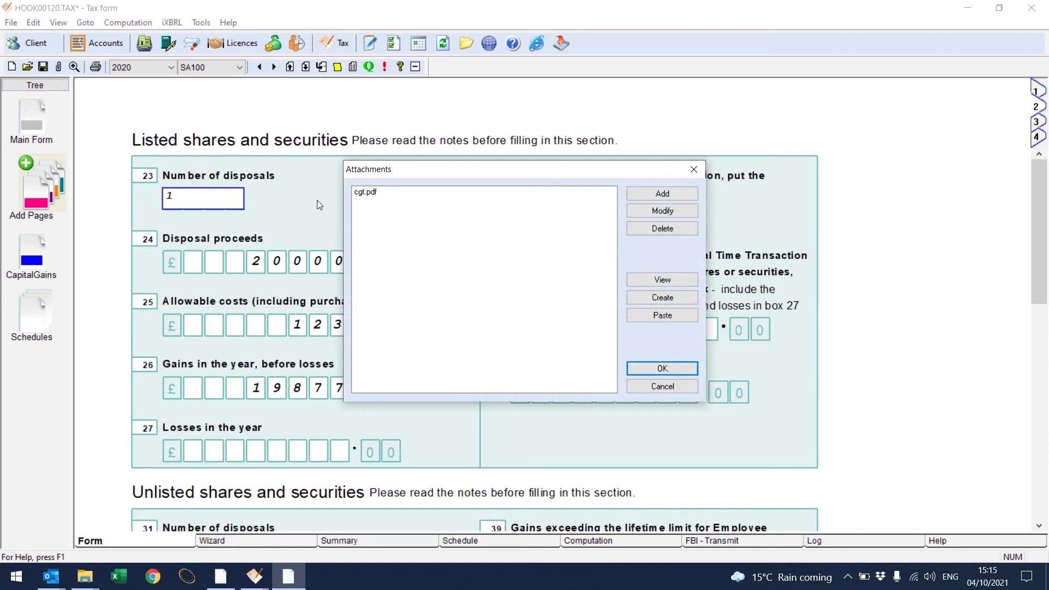
left_click(660, 369)
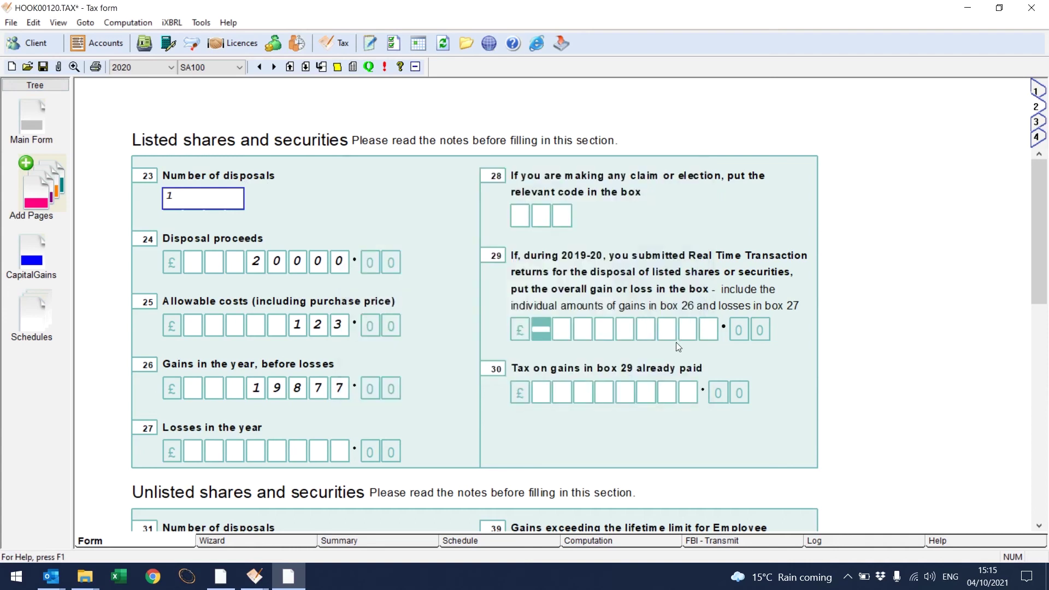
left_click(1031, 8)
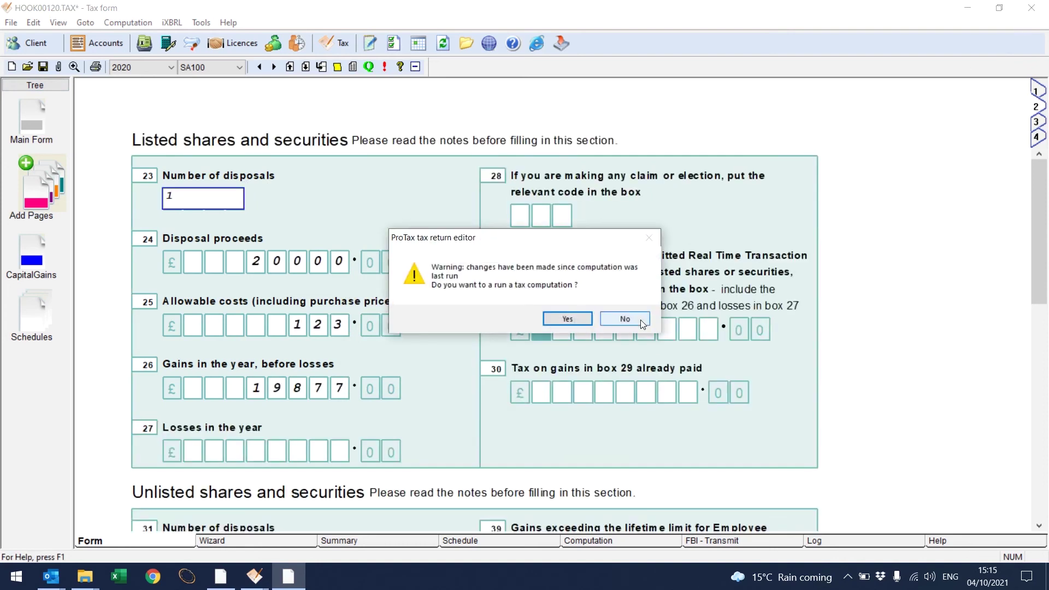
left_click(640, 320)
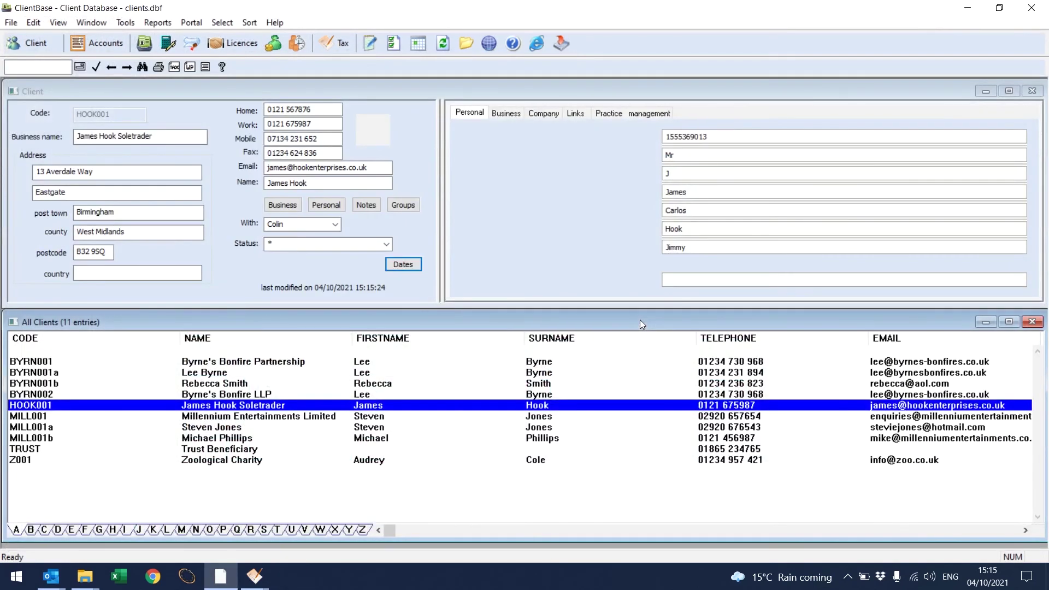
Step: Open the 2021 CT600 return for client MILL001, Millennium Entertainments Limited
left_click(308, 417)
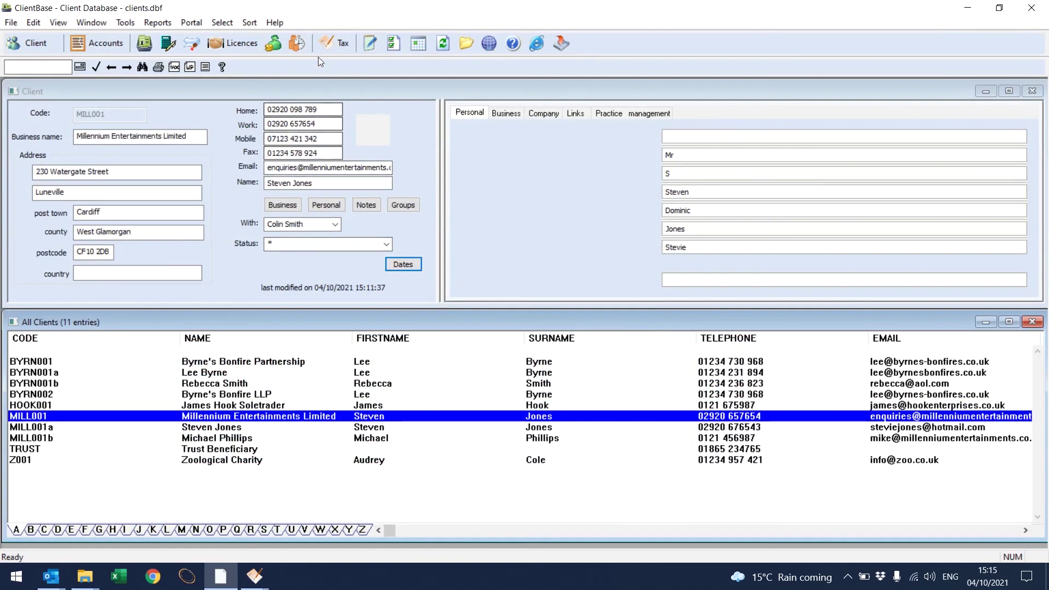
left_click(331, 50)
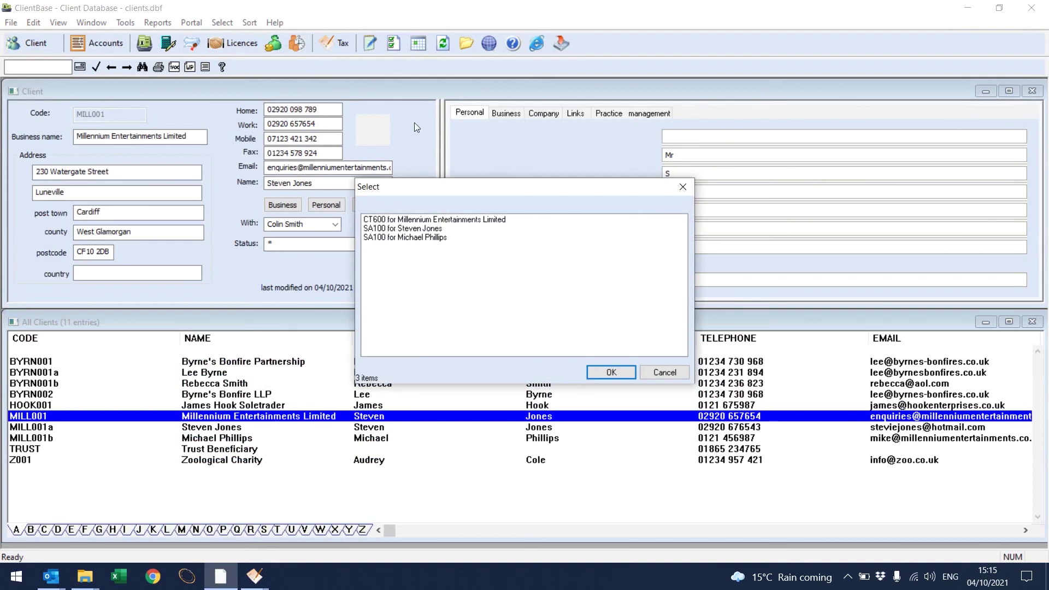
left_click(464, 219)
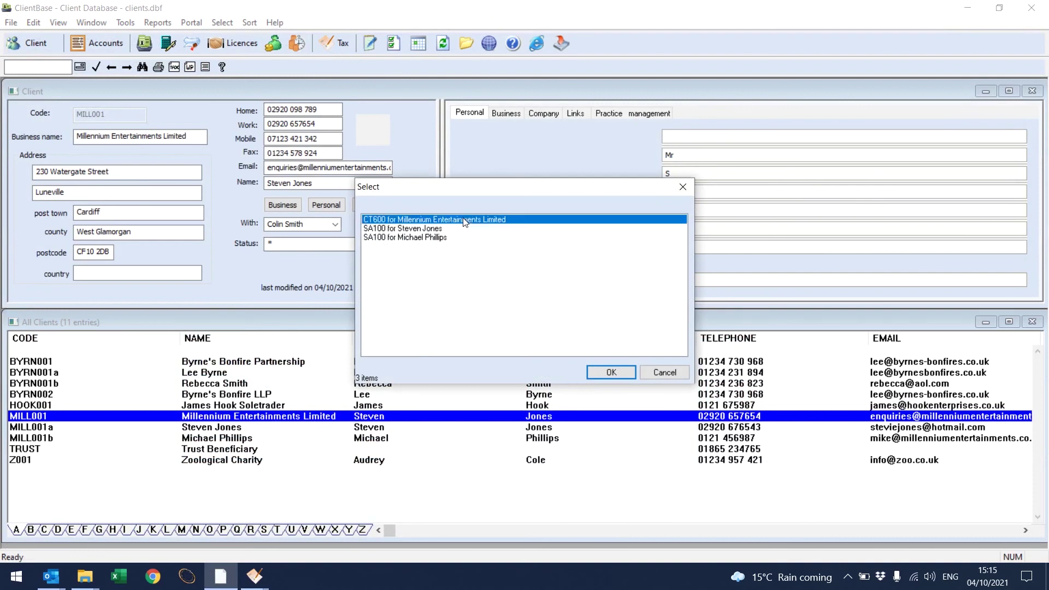
left_click(612, 373)
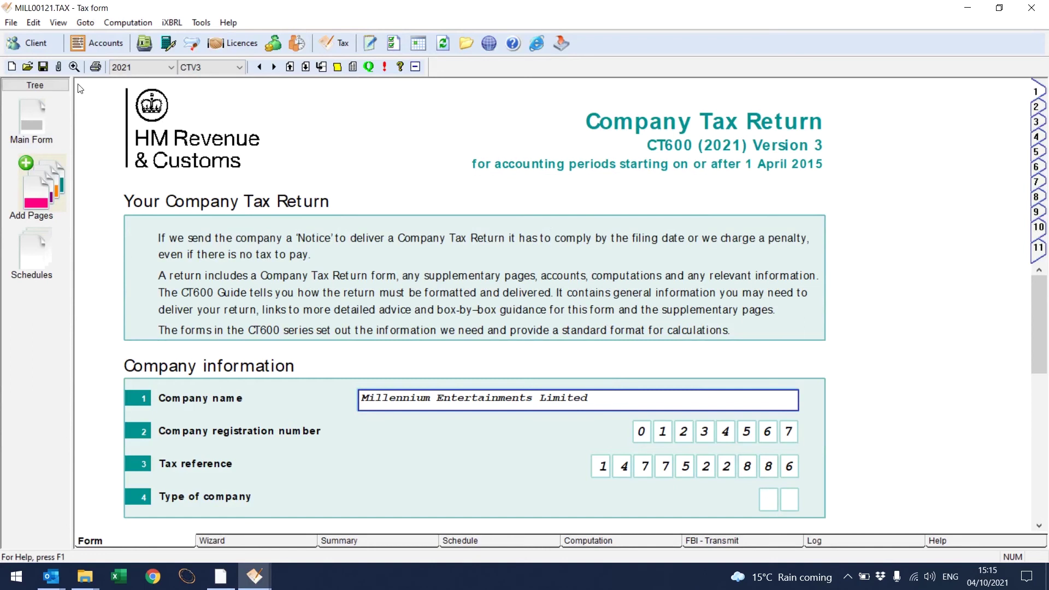
Step: Check the return's attachments without changes, then add the CT600A supplementary schedule
left_click(59, 70)
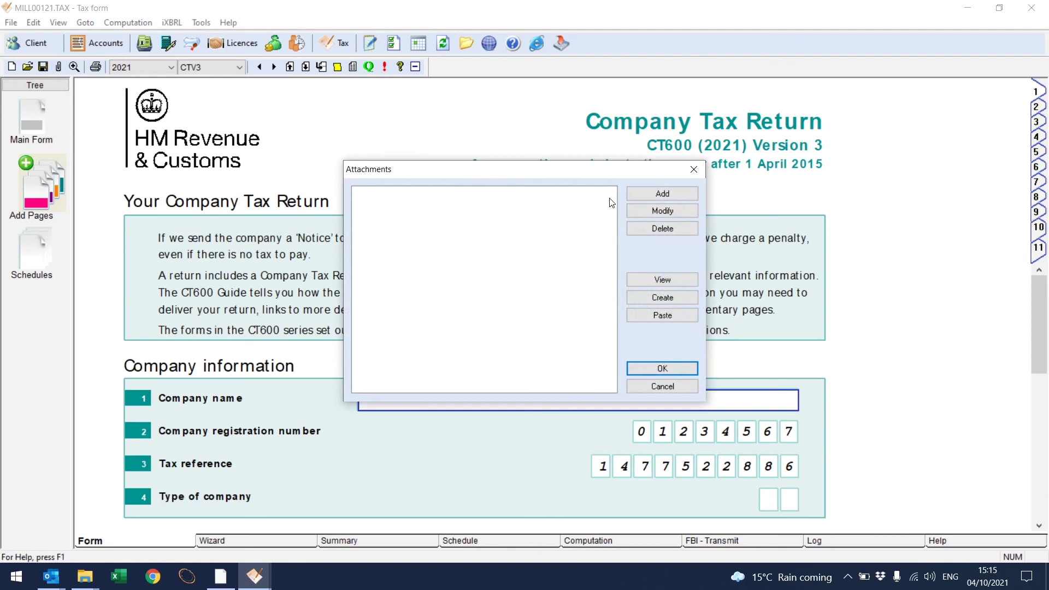
left_click(657, 388)
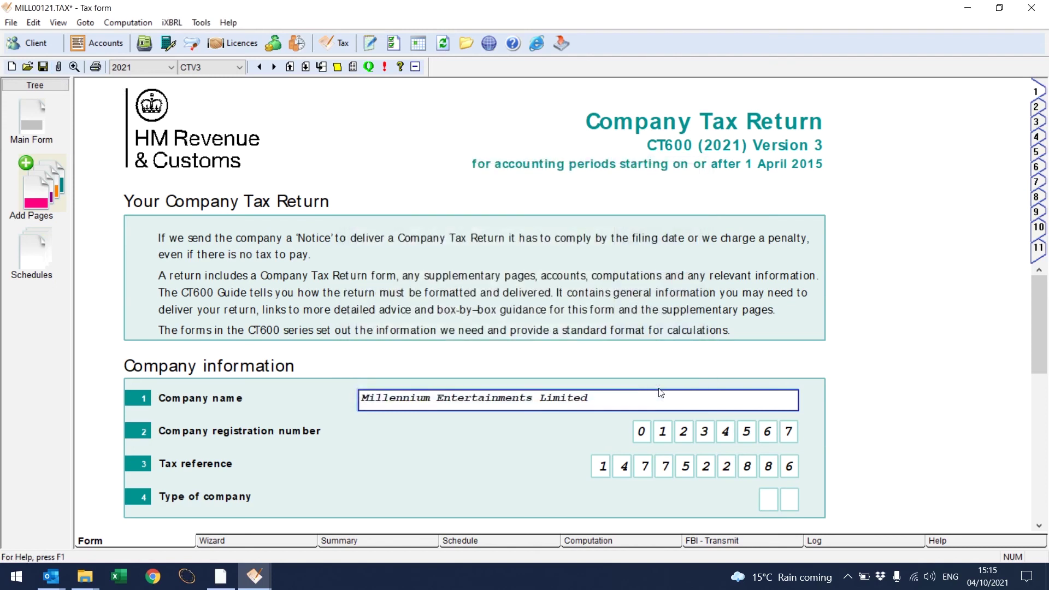
left_click(28, 163)
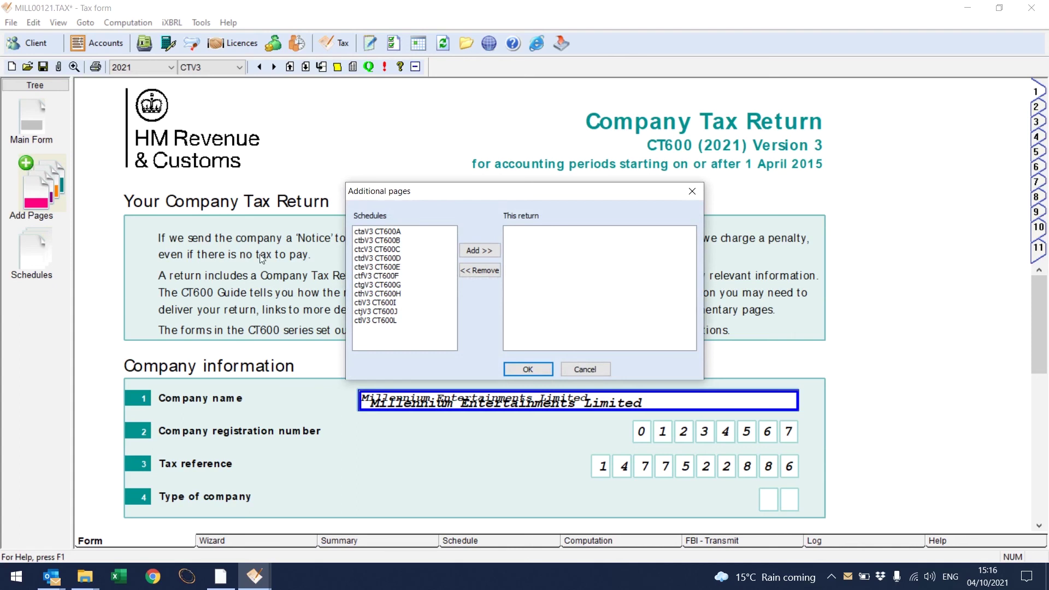
left_click(381, 233)
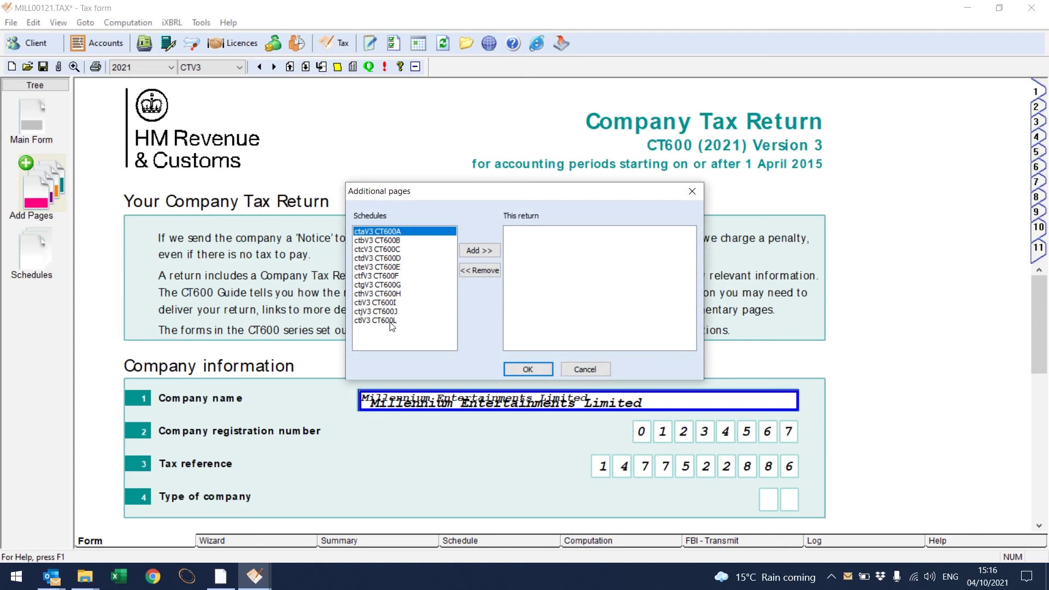
left_click(528, 369)
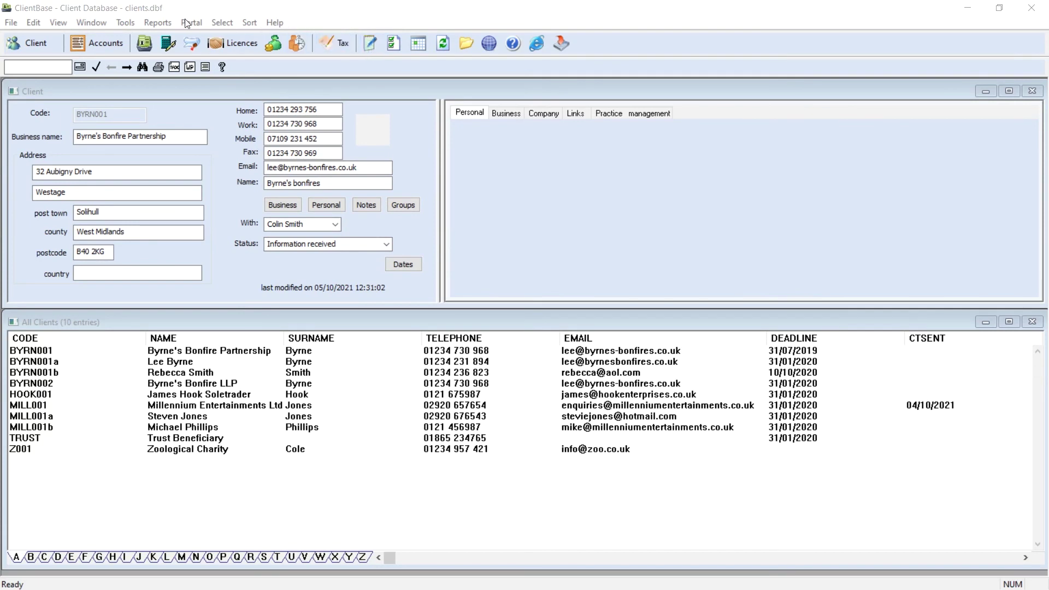
Step: Accept Byrne's Bonfire Partnership's key dates and save changes to the BYRN001 record
left_click(158, 23)
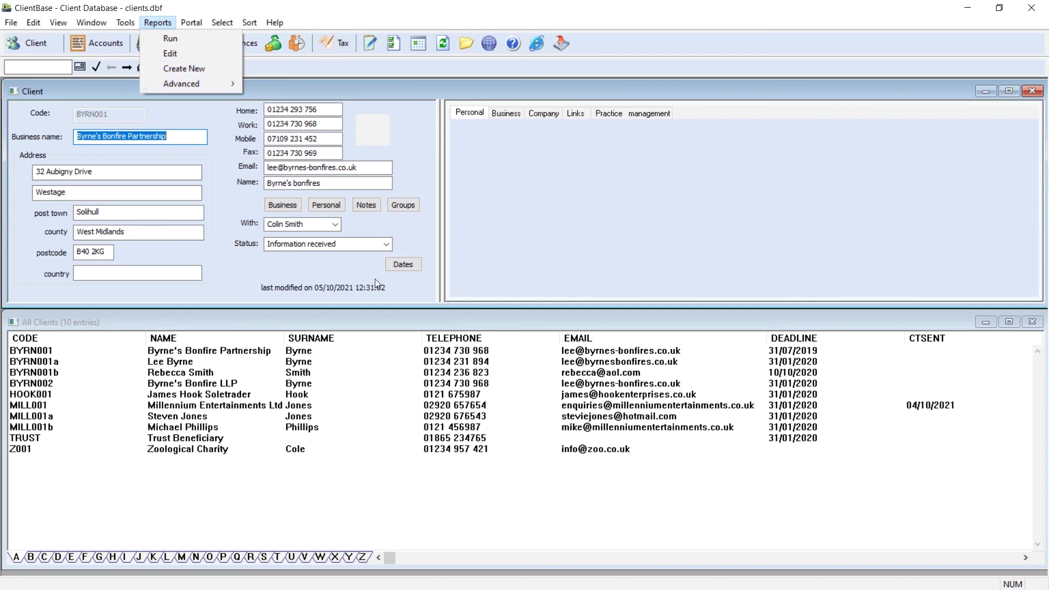
left_click(398, 264)
left_click(399, 264)
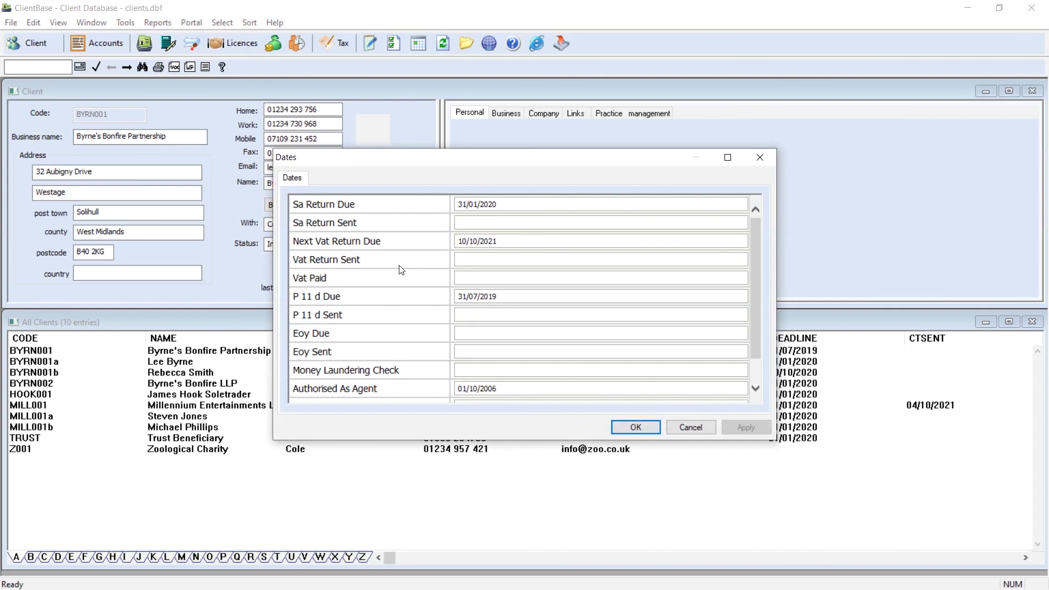
left_click(636, 426)
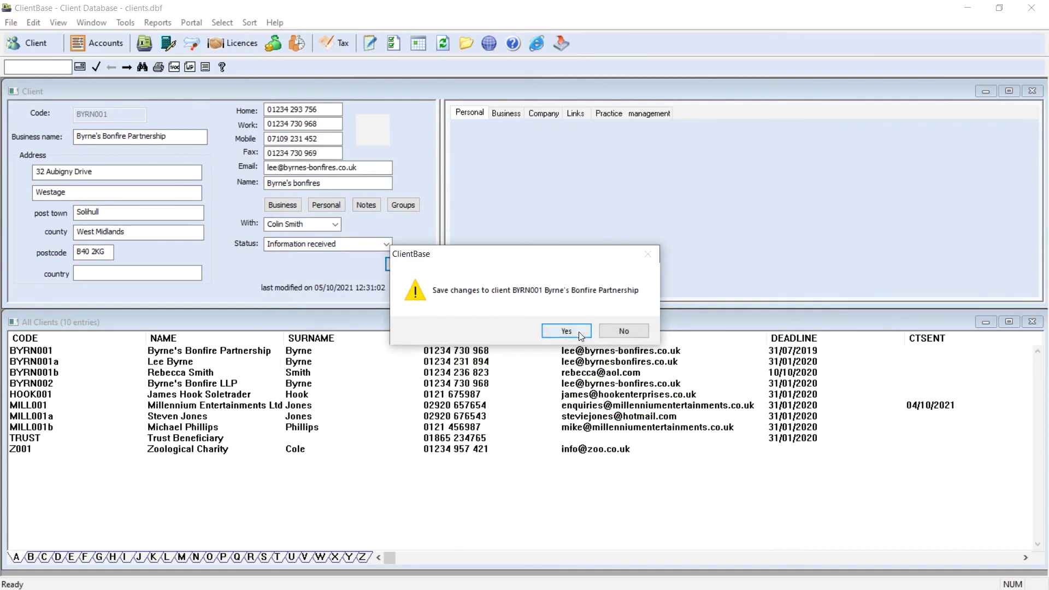
left_click(578, 332)
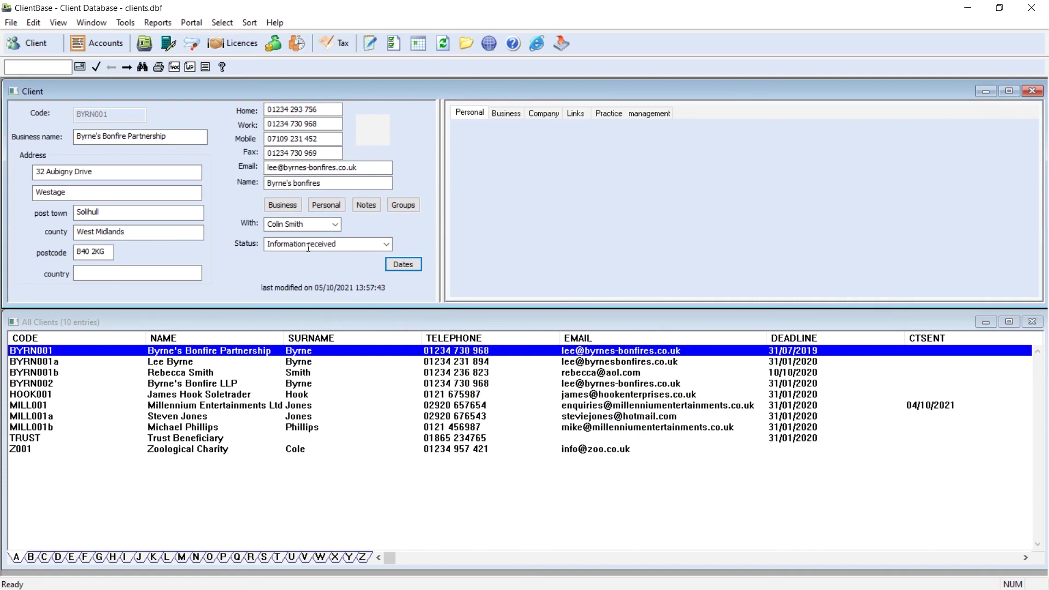
Step: Look through Tools > Advanced > Customise and close it without changes
left_click(121, 26)
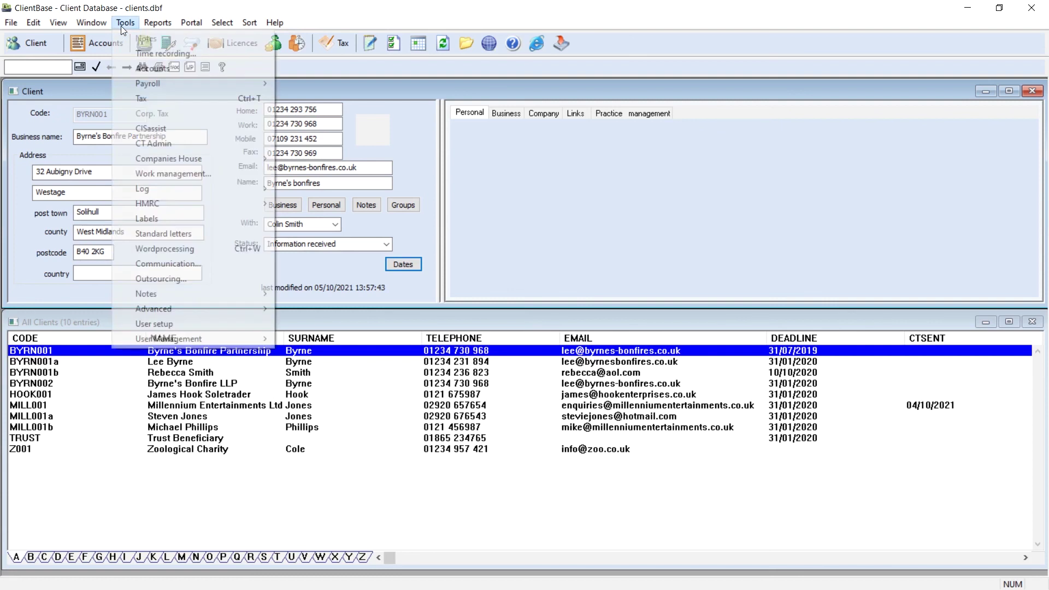
mouse_move(138, 159)
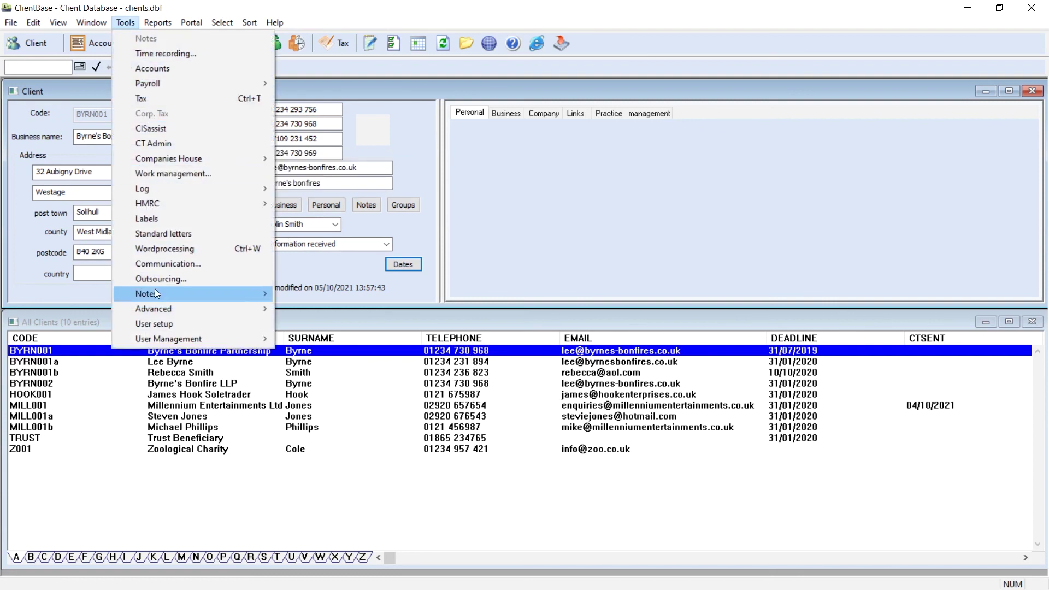
mouse_move(156, 304)
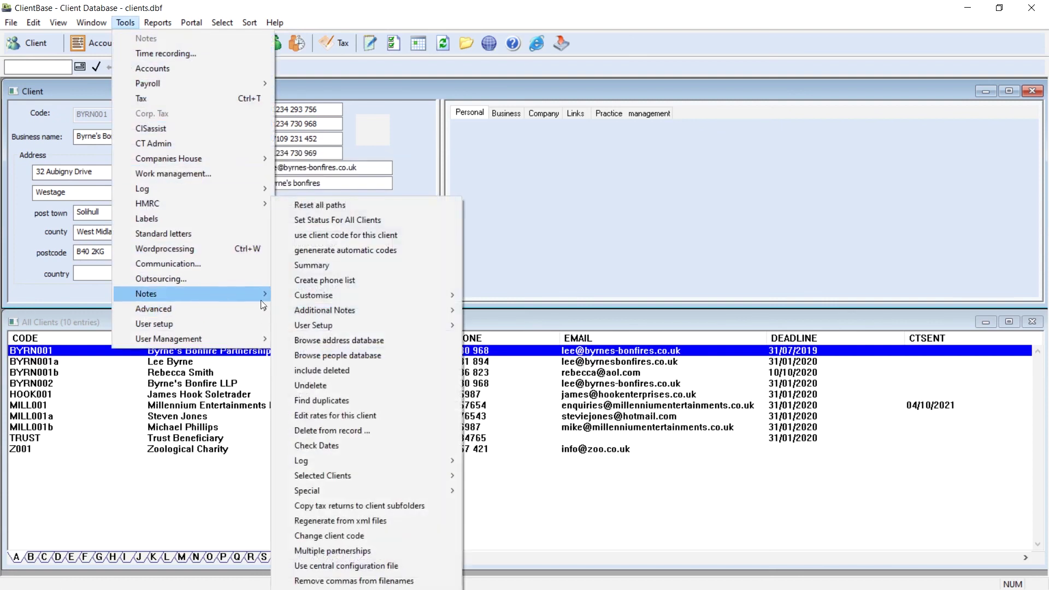
mouse_move(292, 293)
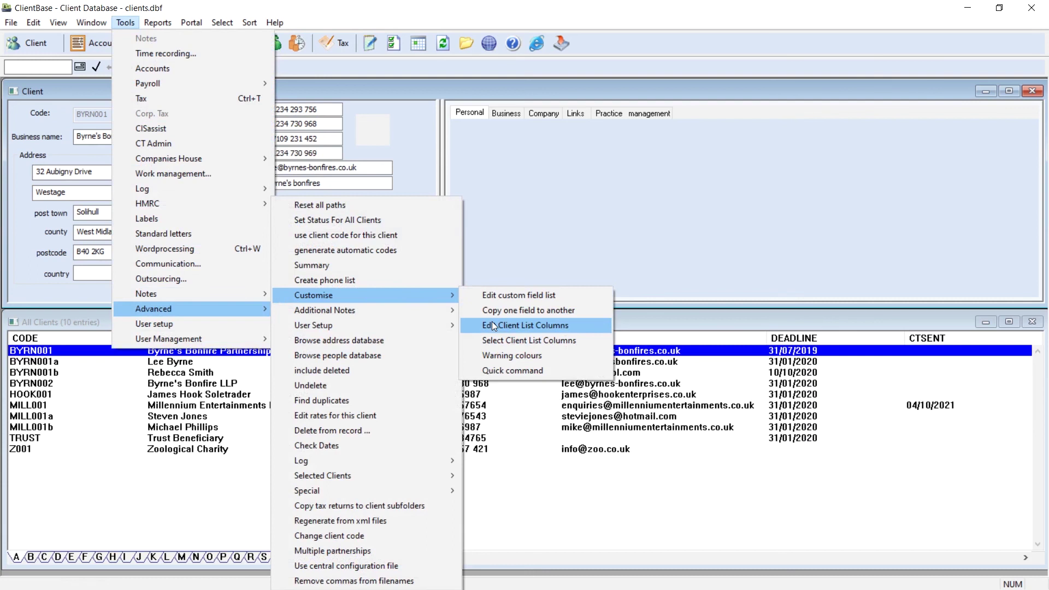
left_click(457, 160)
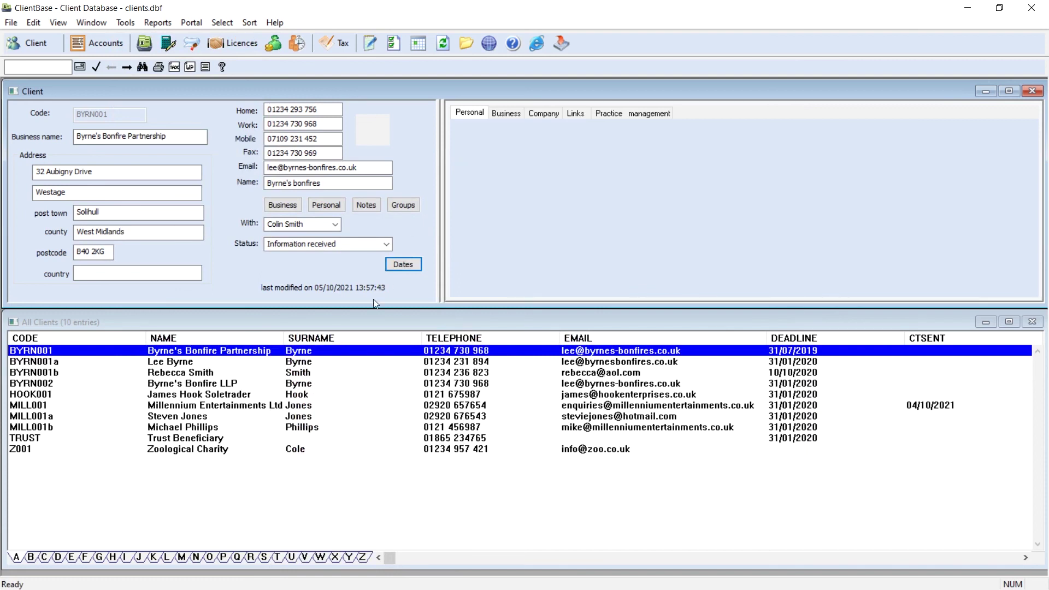
Step: Open the SA800 partnership return for Byrne's Bonfire Partnership
left_click(335, 47)
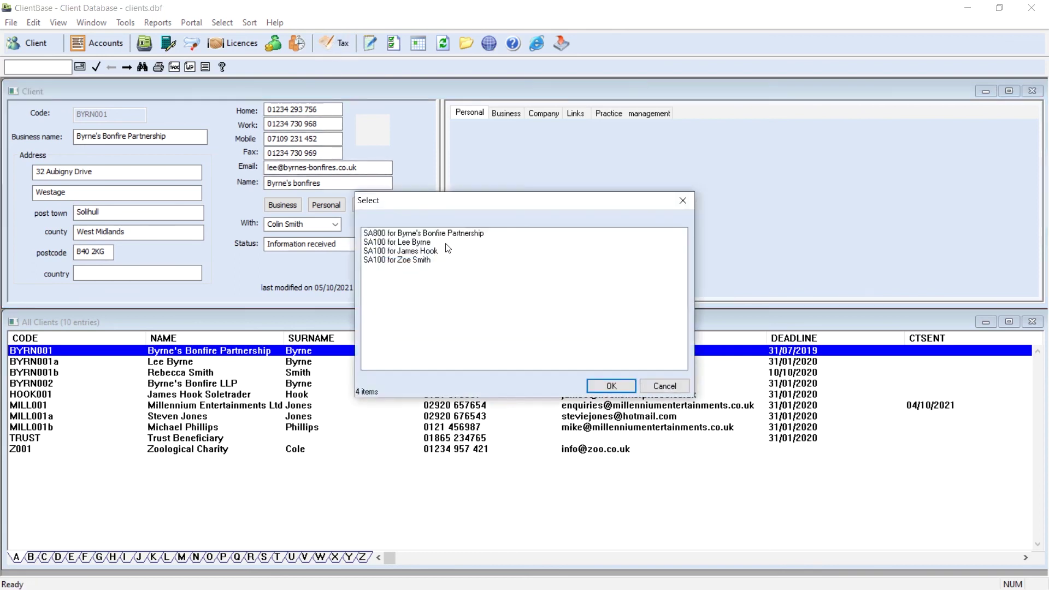
left_click(462, 237)
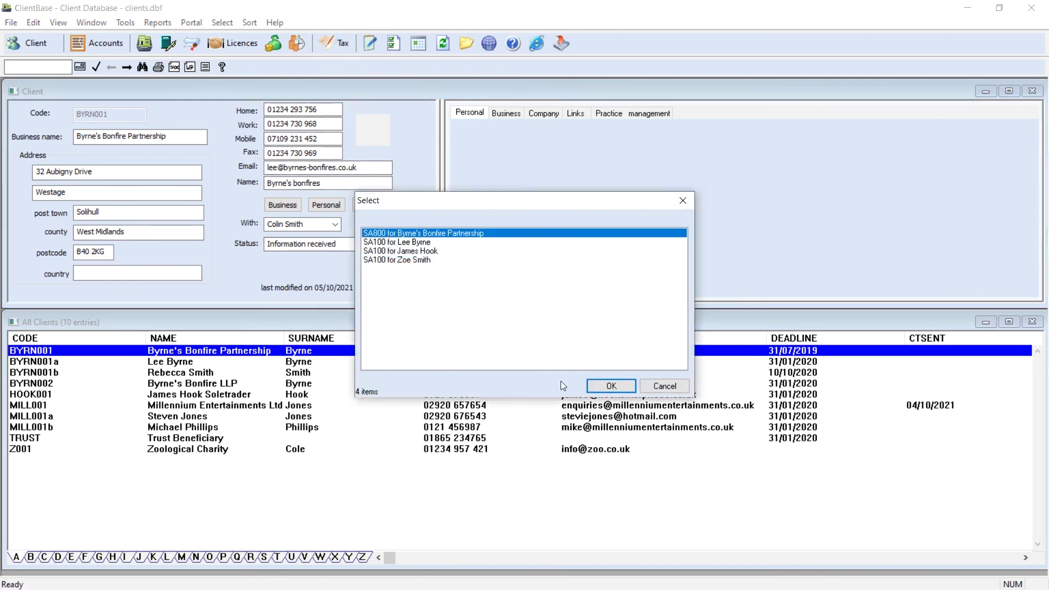
left_click(590, 386)
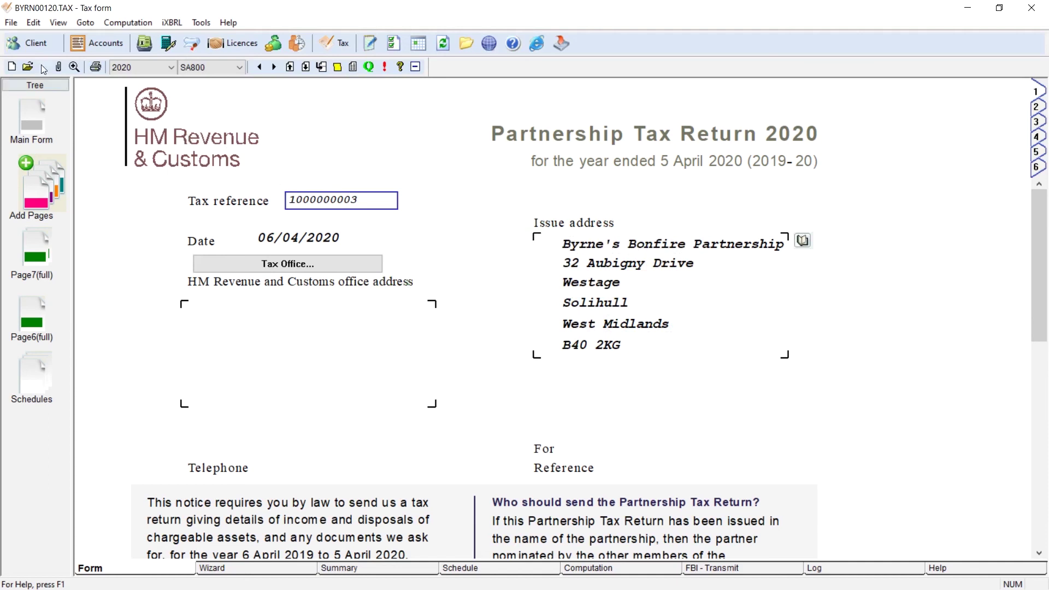
Step: Export the partnership return as a PDF with all parts included
left_click(12, 24)
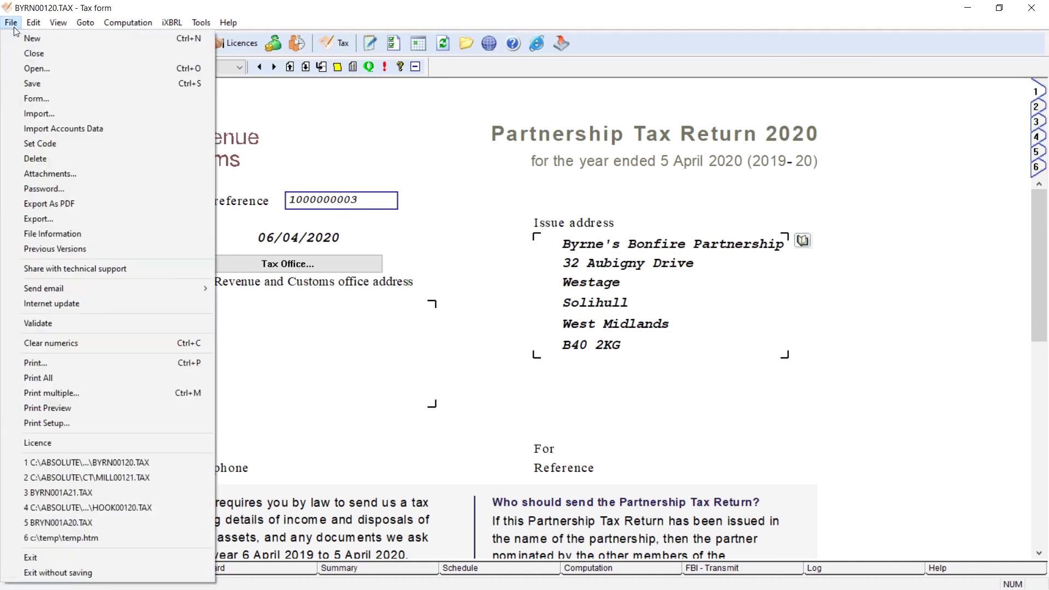
left_click(41, 205)
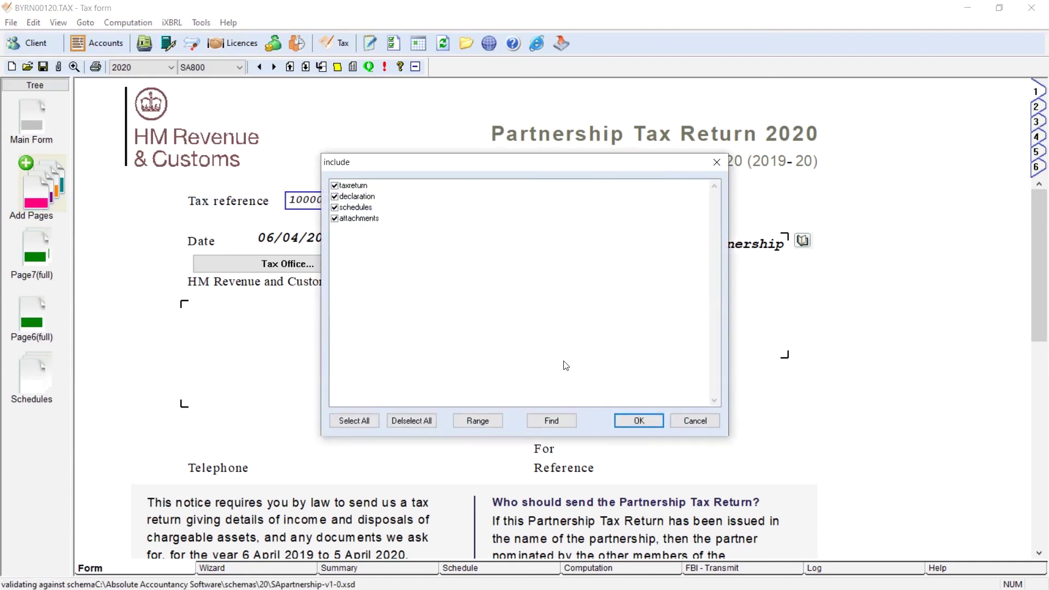
left_click(635, 425)
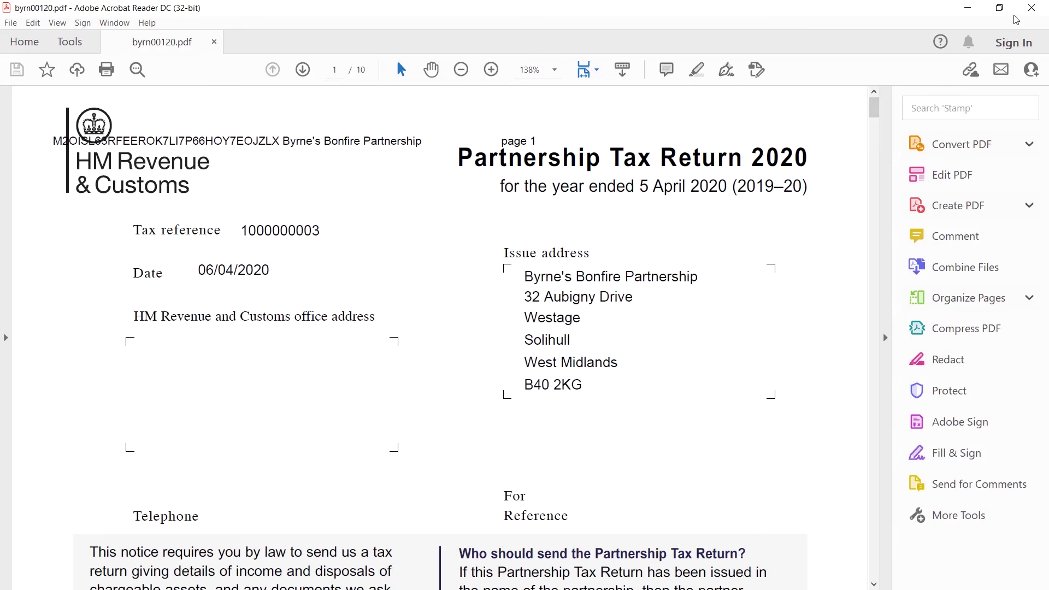
Step: Close byrn00120.pdf in Acrobat Reader after checking it
left_click(1029, 12)
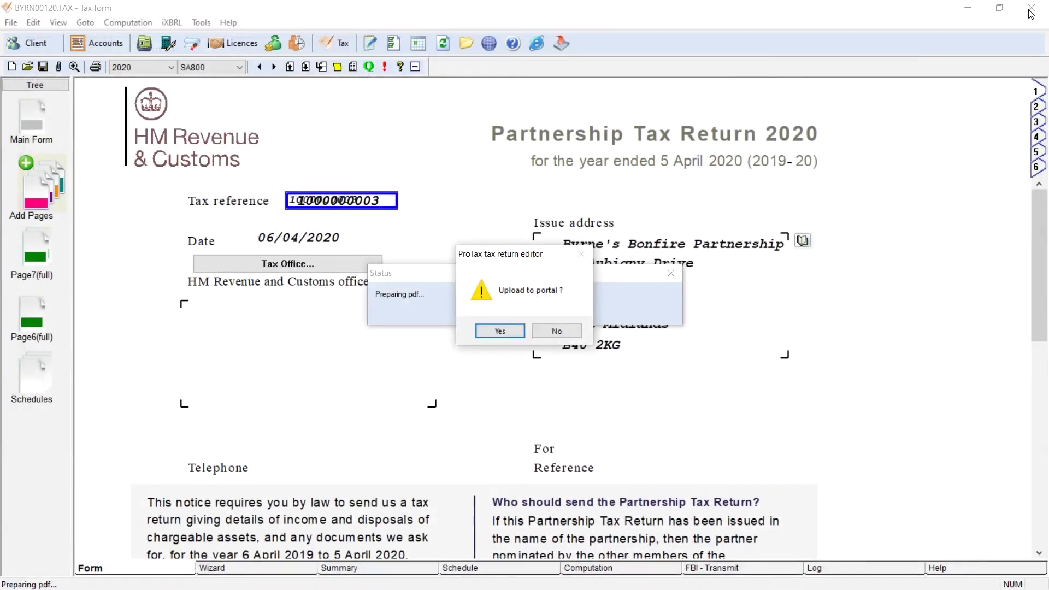
Step: Confirm the portal upload and log in to the cloud server with the agent password
left_click(511, 332)
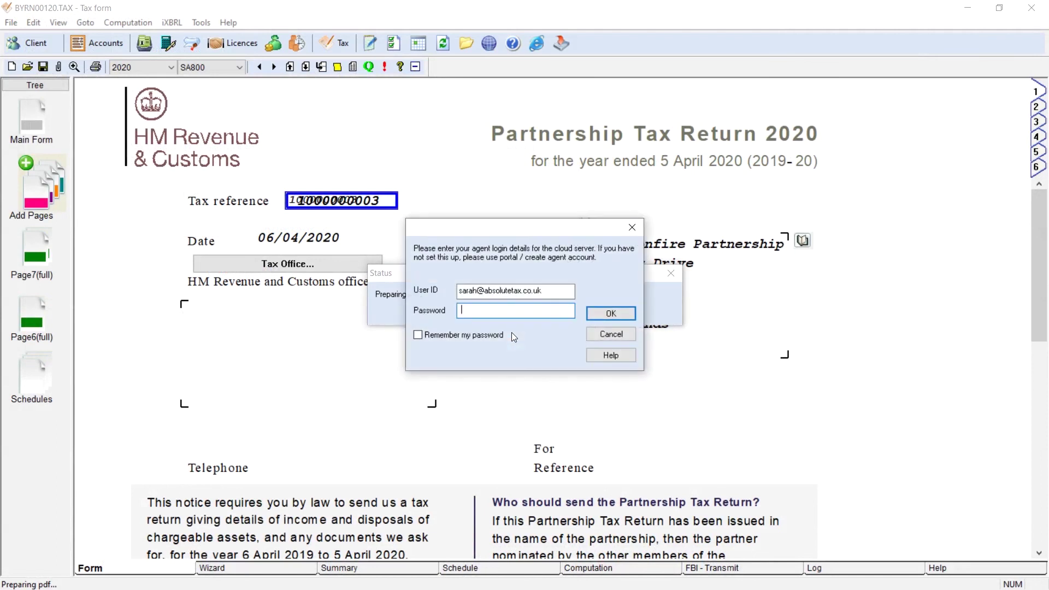
type("************")
left_click(604, 313)
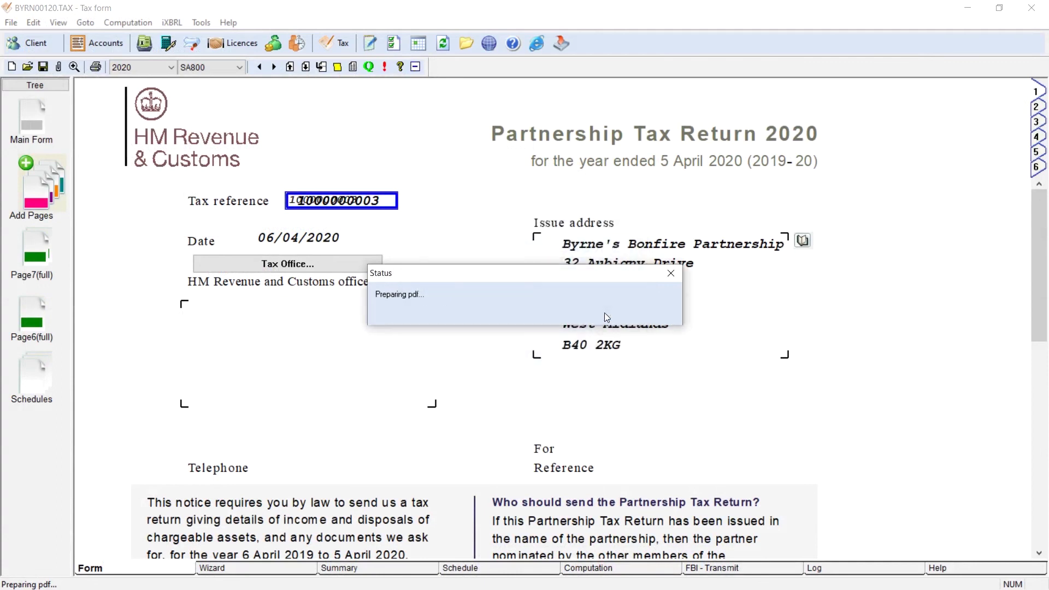